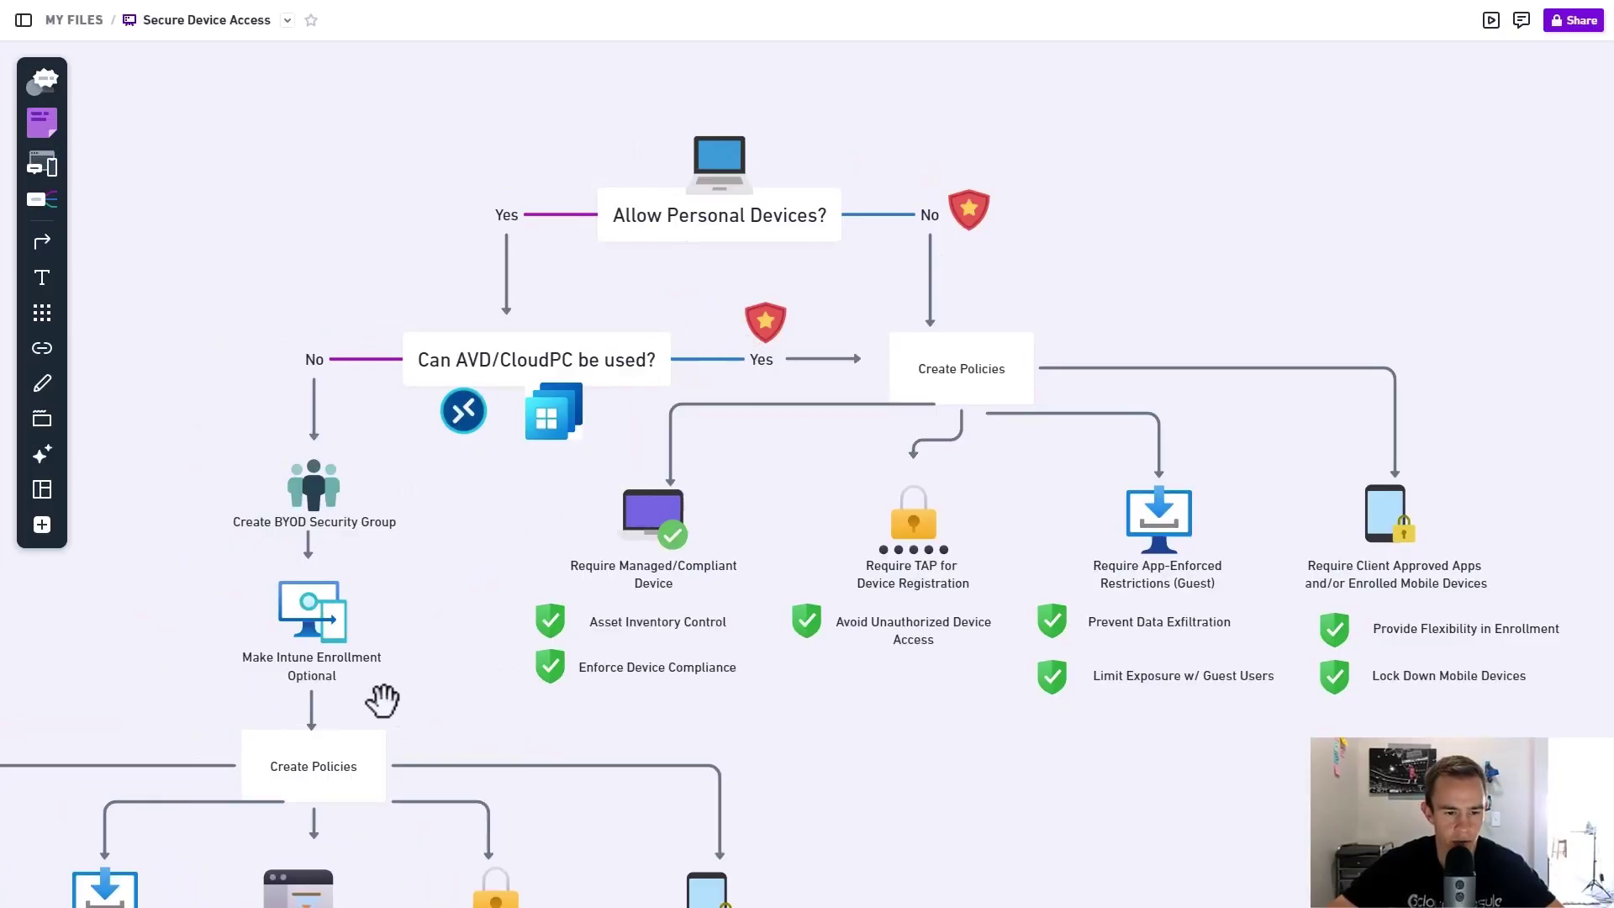
Pan the flowchart across the BYOD policy branches and the Allow Personal Devices? decision
{"action": "left_click_drag", "start_coordinate": [383, 701], "coordinate": [673, 454]}
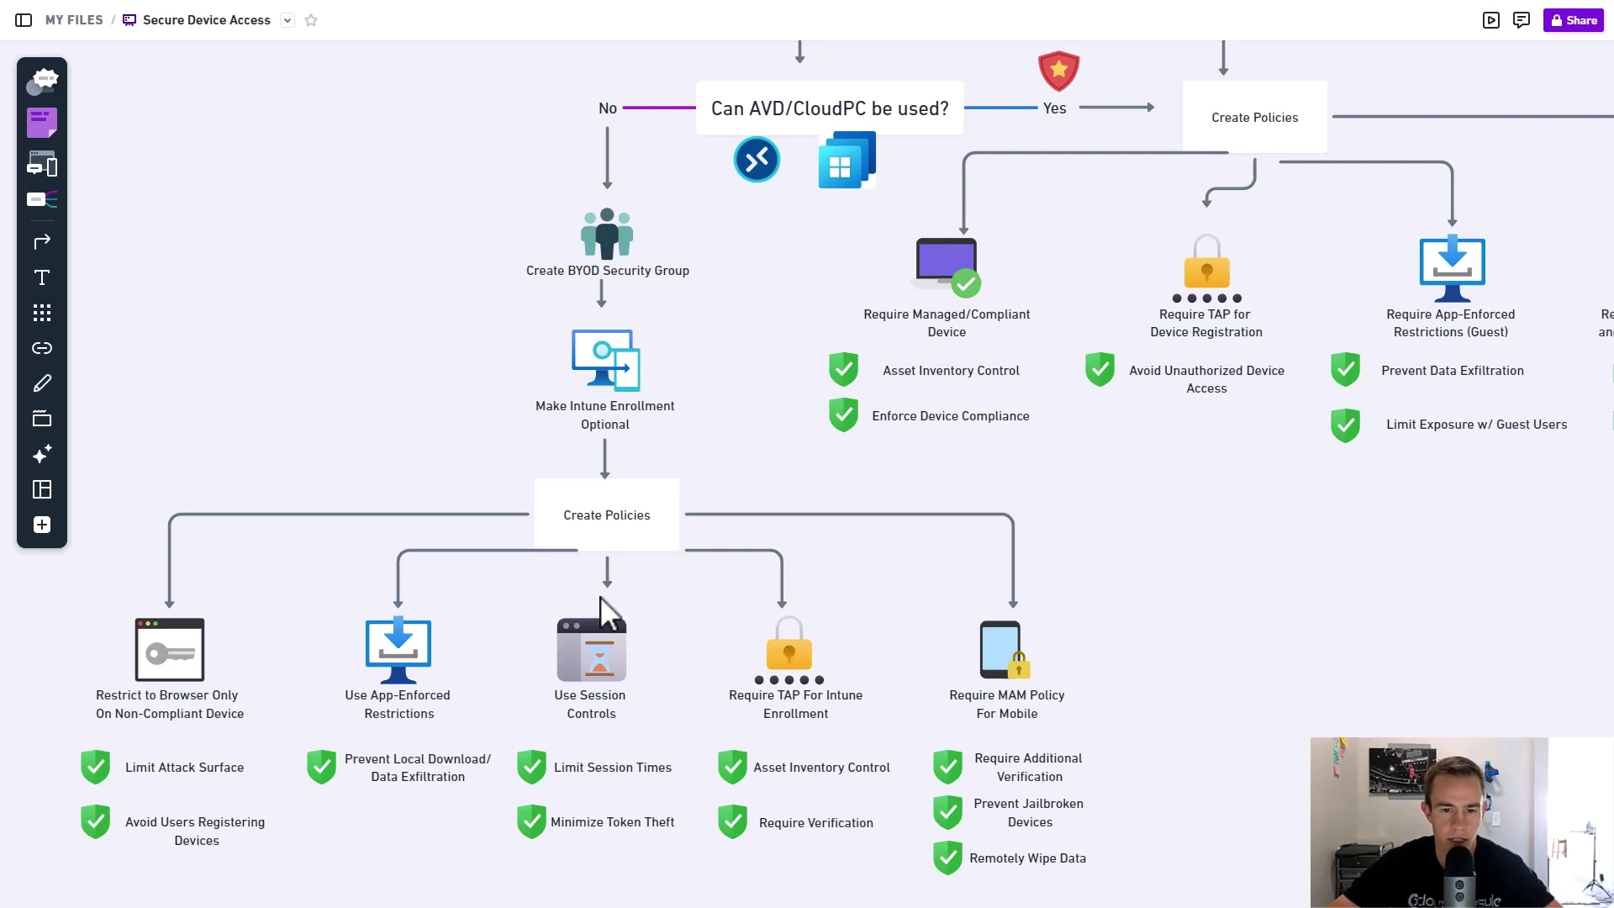
{"action": "left_click_drag", "start_coordinate": [728, 448], "coordinate": [413, 676]}
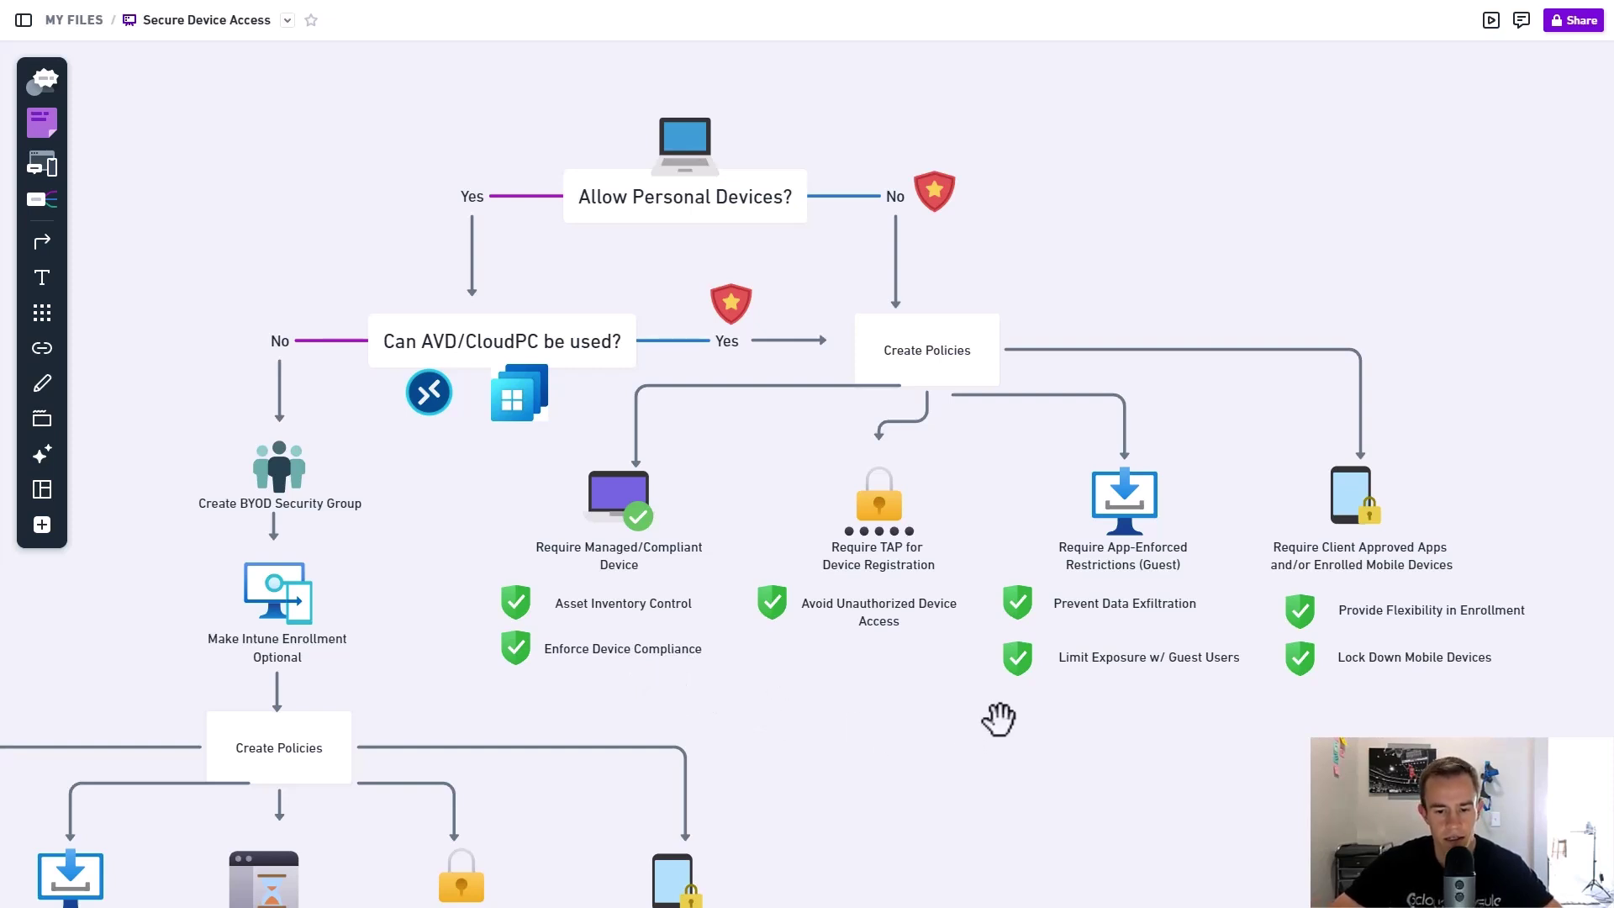
{"action": "left_click_drag", "start_coordinate": [998, 717], "coordinate": [771, 691]}
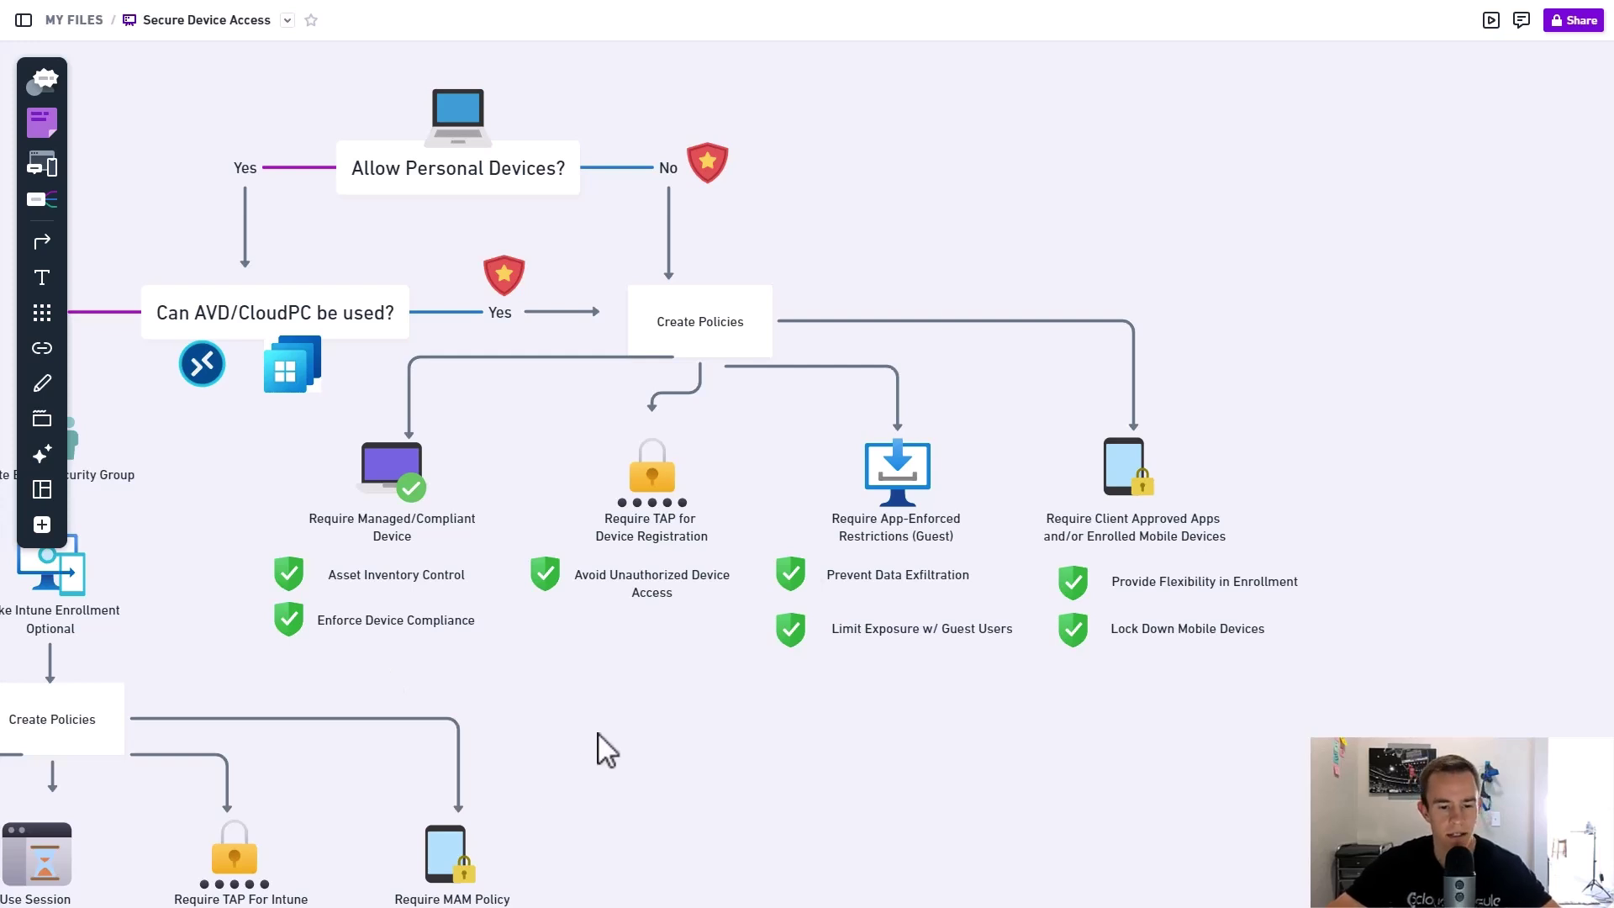
{"action": "scroll", "coordinate": [647, 706], "scroll_direction": "down", "scroll_amount": 2}
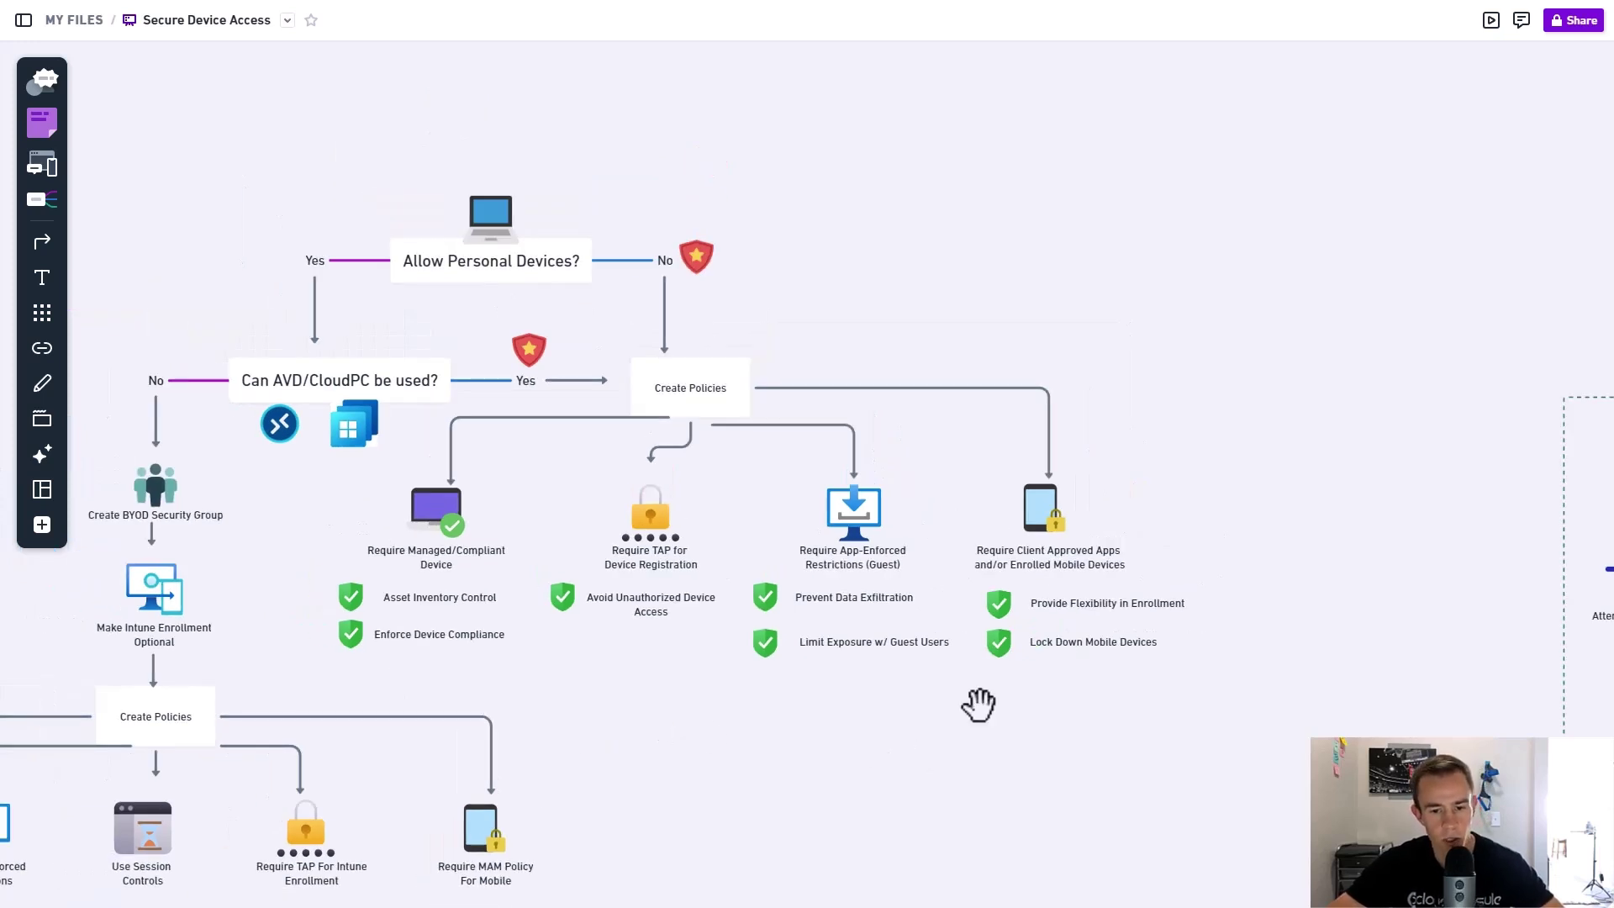
Pan to the M365 Access and Conditional Access sections, zoom in, and scroll to Layer 2 Protections
{"action": "left_click_drag", "start_coordinate": [976, 703], "coordinate": [407, 692]}
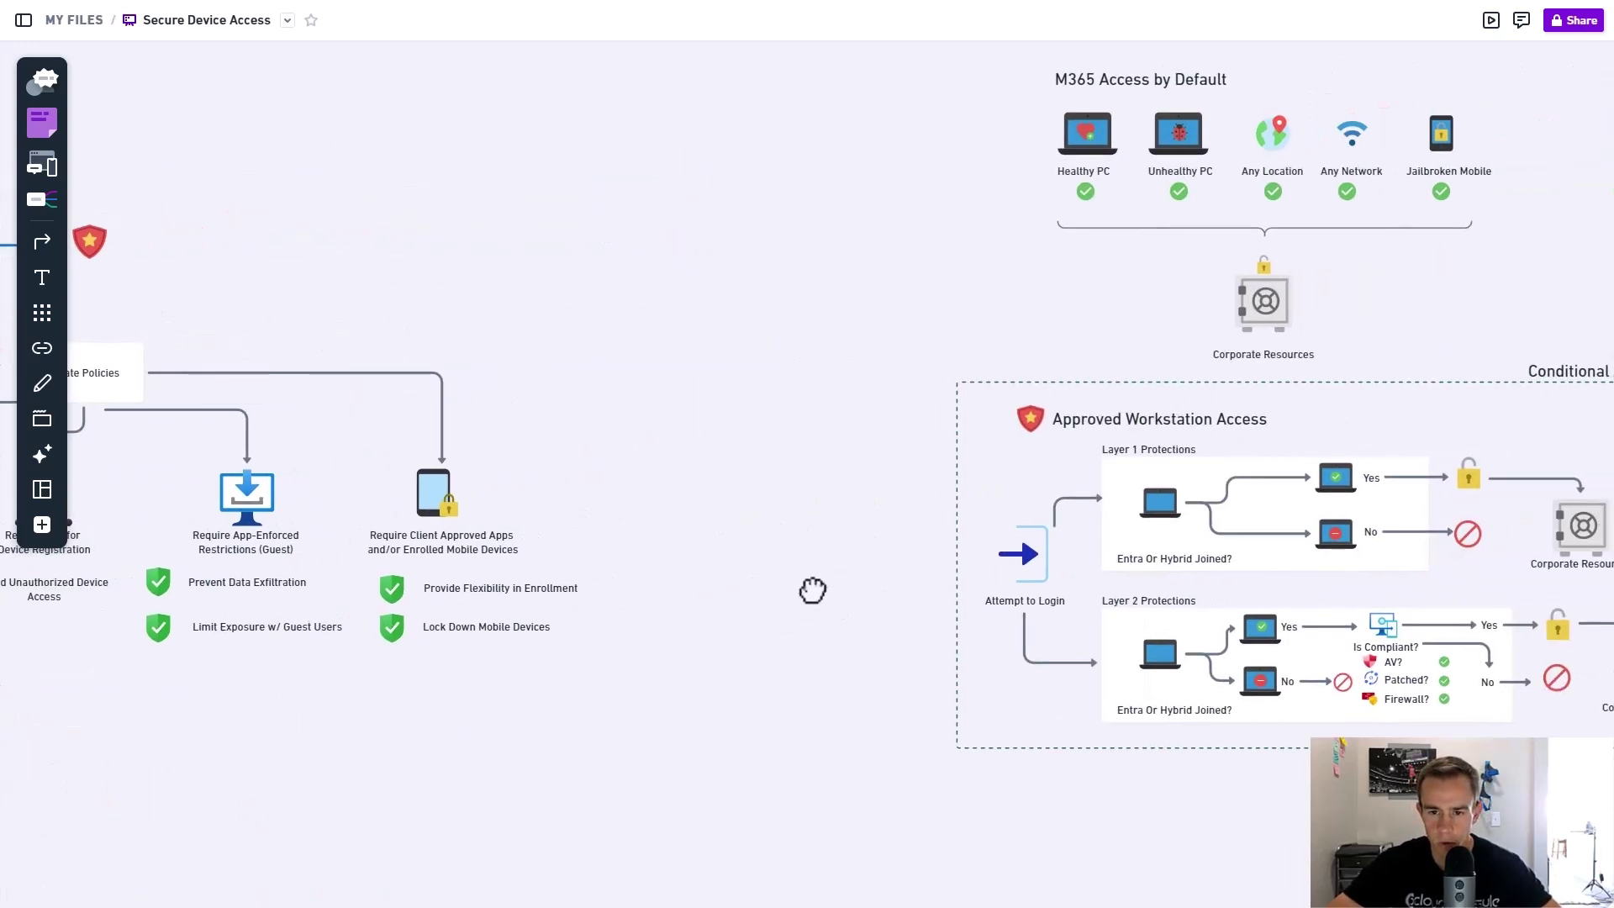
{"action": "left_click_drag", "start_coordinate": [785, 598], "coordinate": [280, 656]}
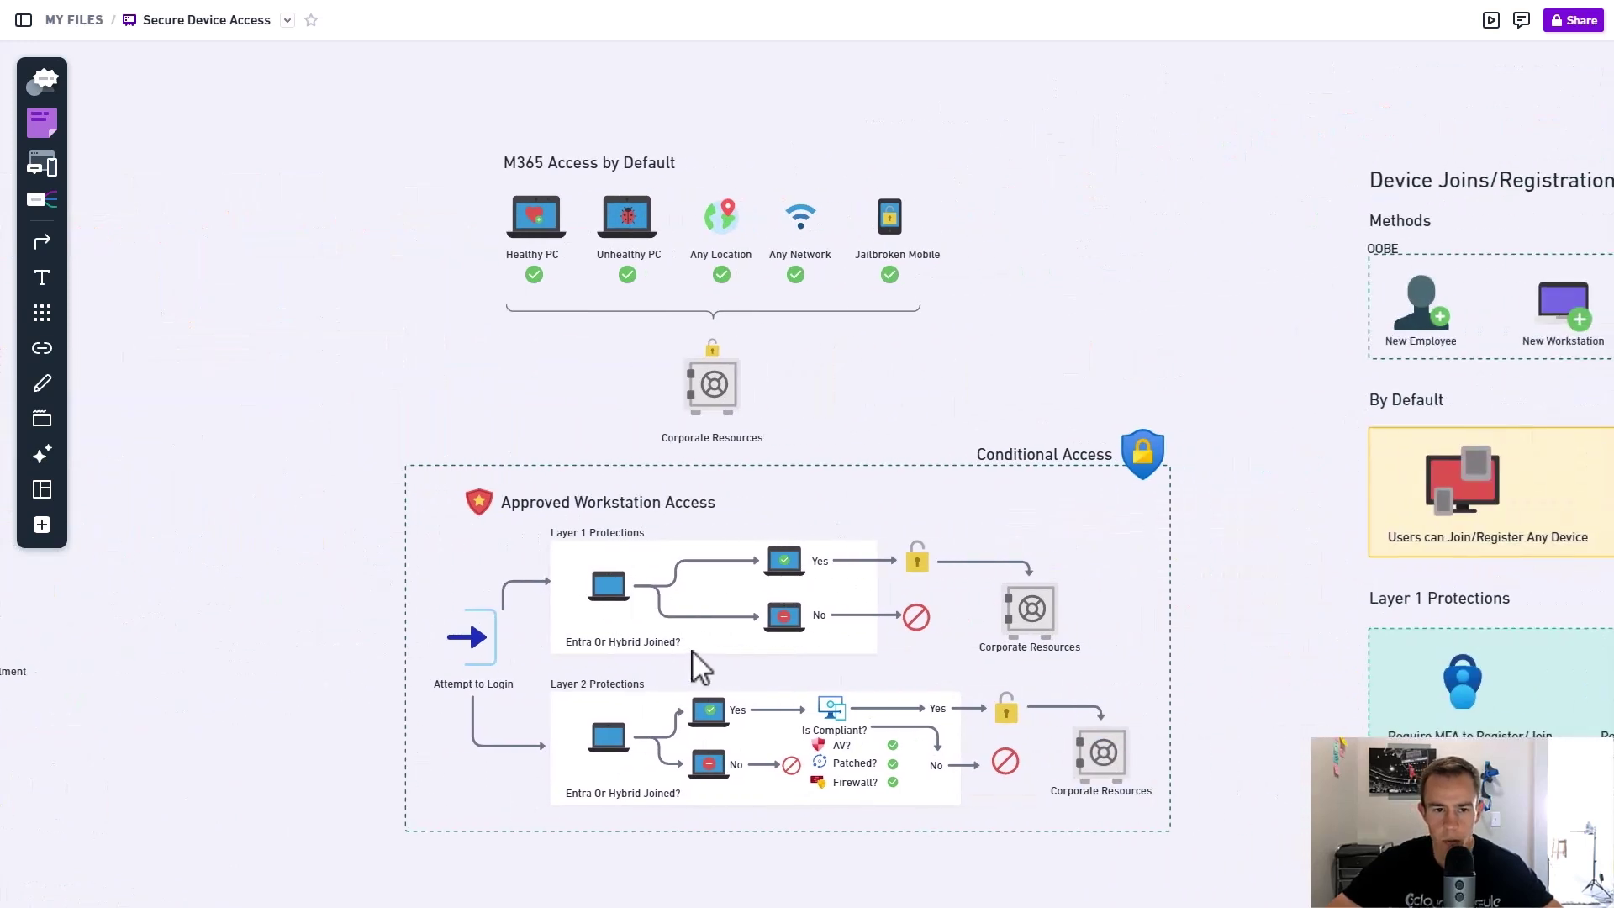
{"action": "scroll", "coordinate": [693, 651], "scroll_direction": "up", "scroll_amount": 1}
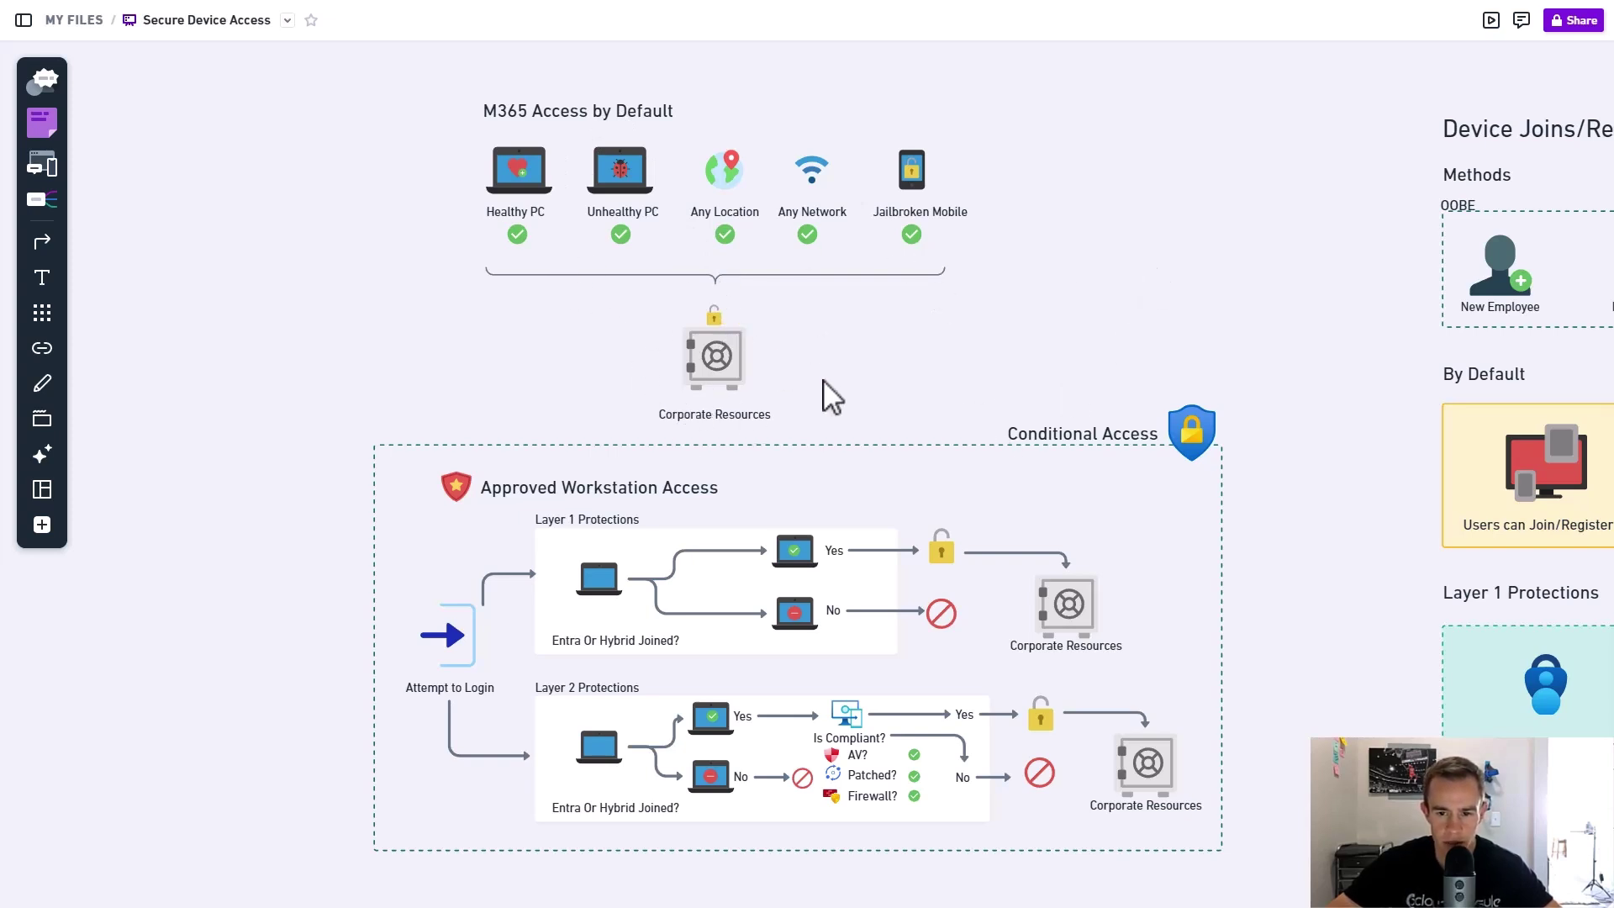
{"action": "scroll", "coordinate": [765, 365], "scroll_direction": "up", "scroll_amount": 5}
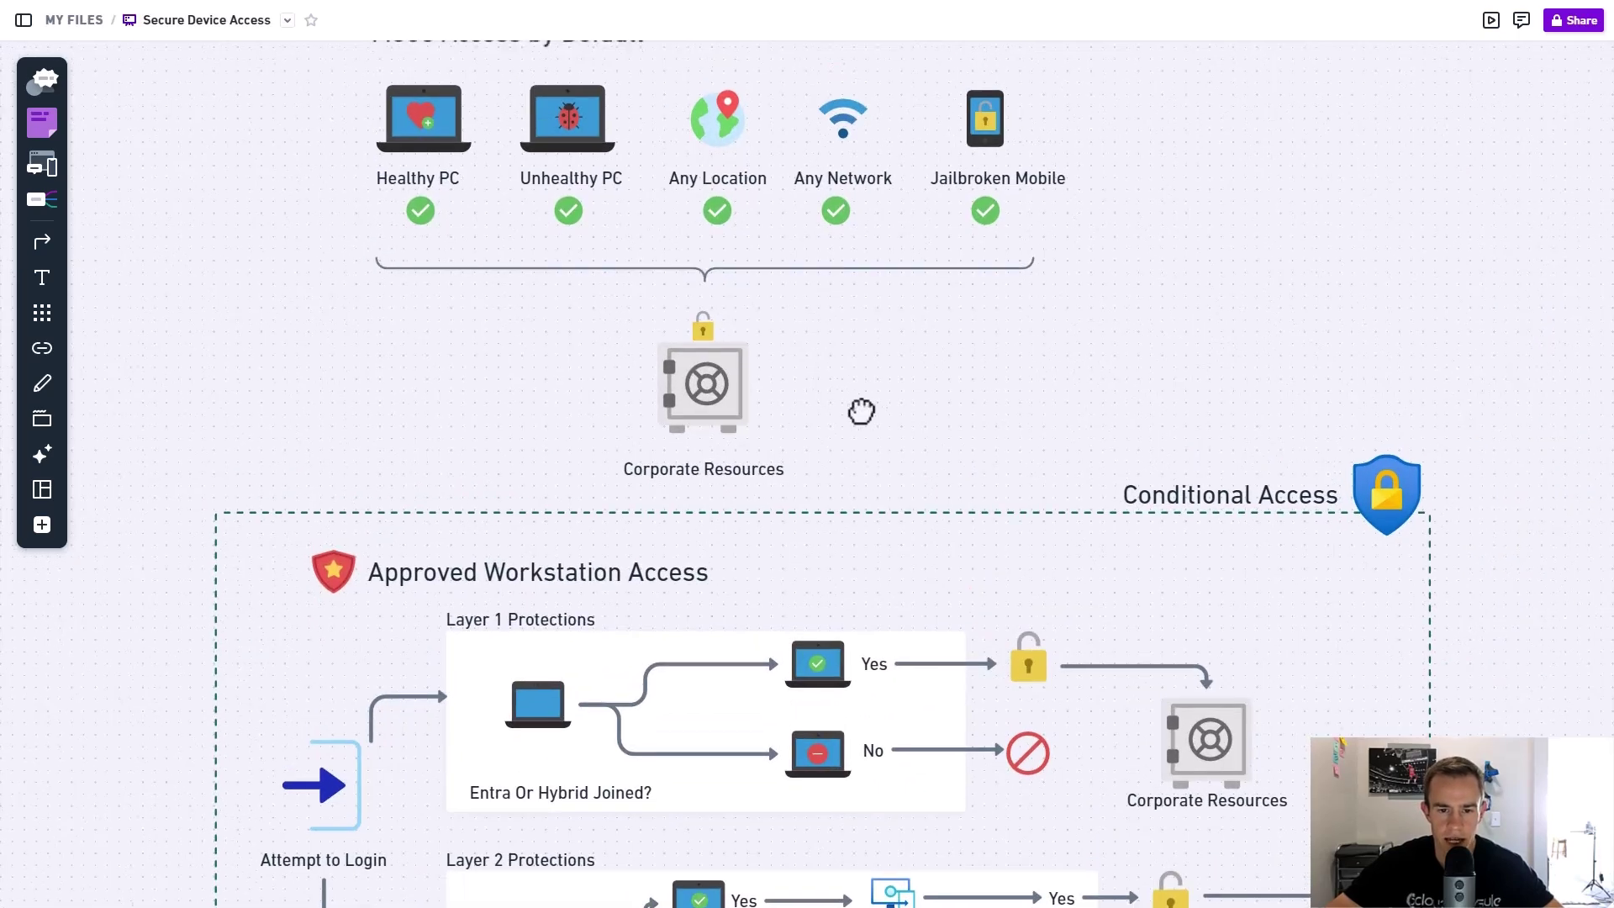
{"action": "left_click_drag", "start_coordinate": [867, 418], "coordinate": [899, 465]}
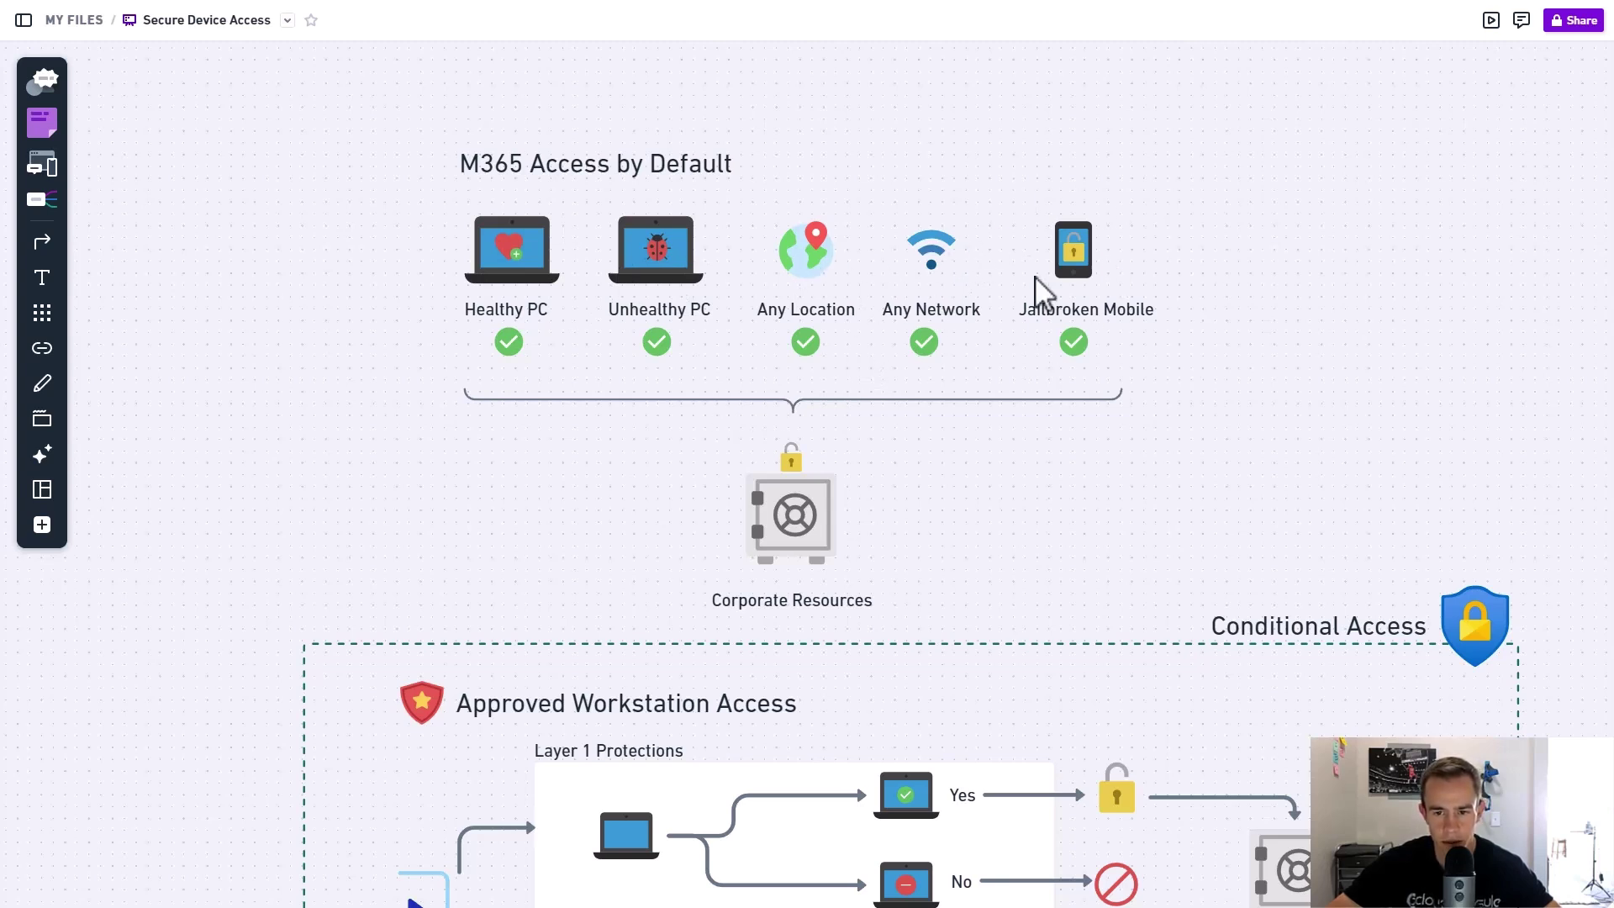
{"action": "scroll", "coordinate": [1022, 438], "scroll_direction": "down", "scroll_amount": 2}
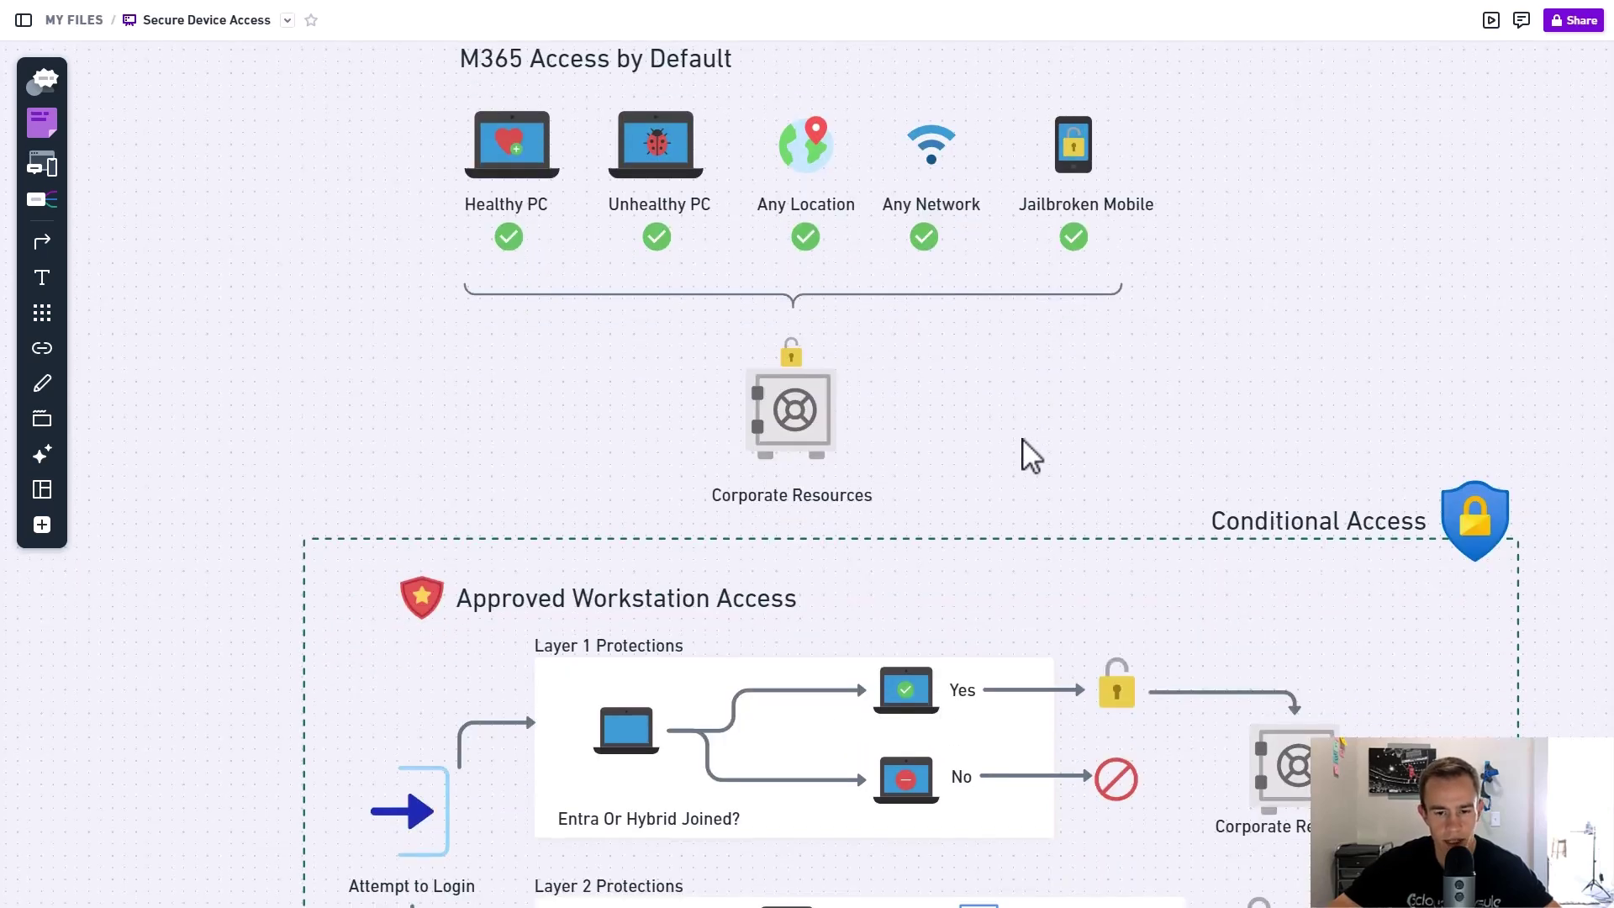
{"action": "scroll", "coordinate": [1022, 438], "scroll_direction": "down", "scroll_amount": 6}
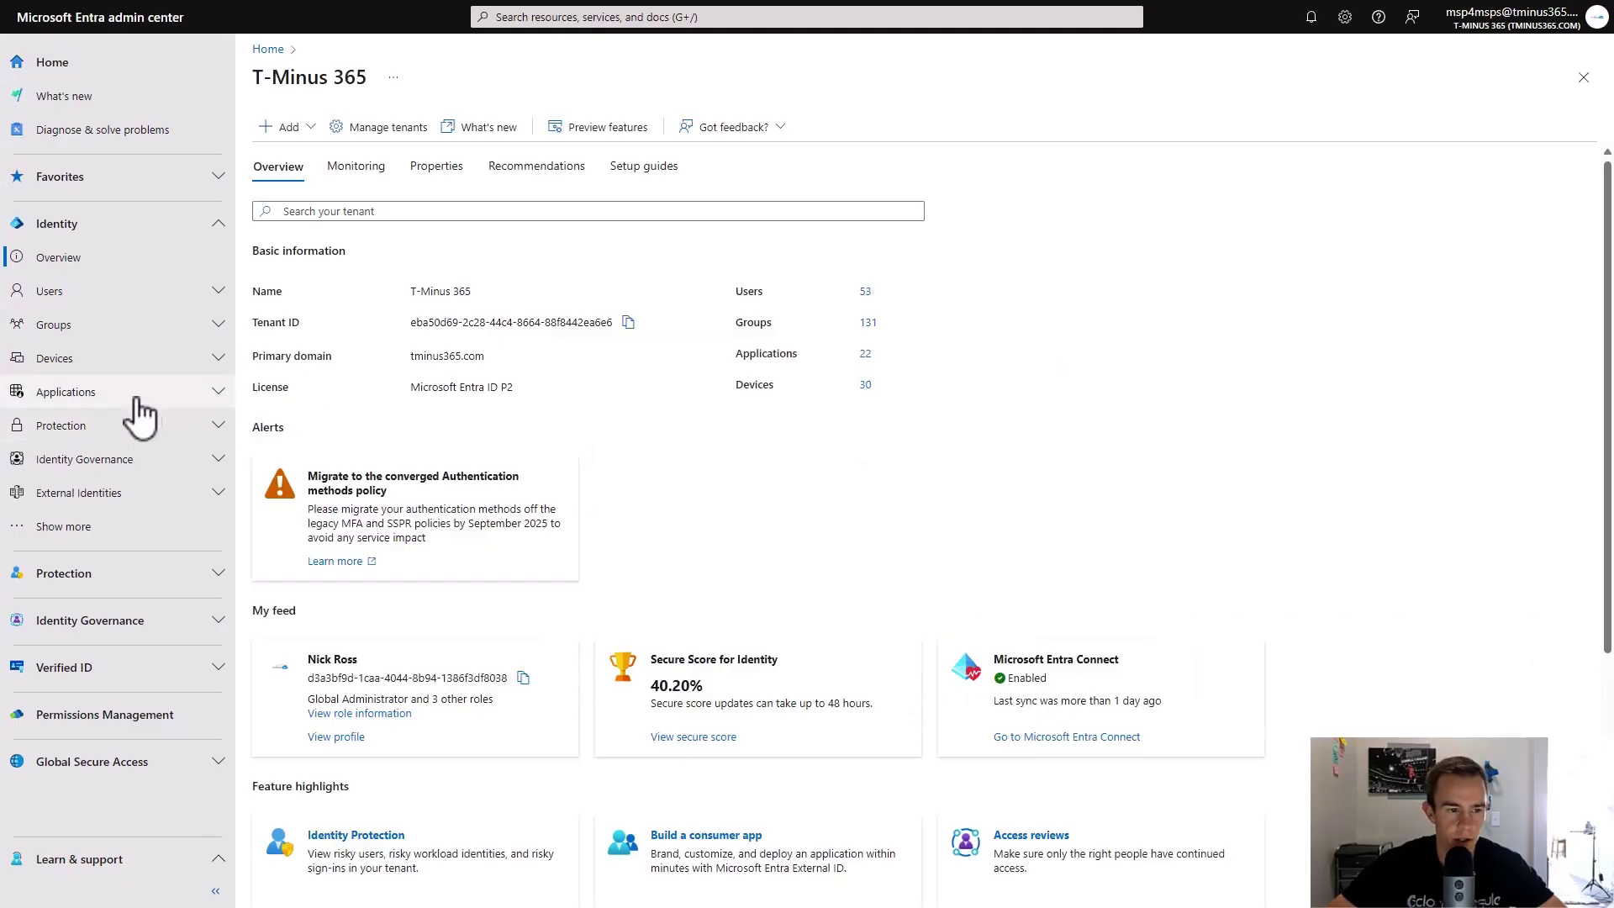
Open Devices > All devices and widen the Join type column so each join type reads fully
{"action": "left_click", "coordinate": [122, 363]}
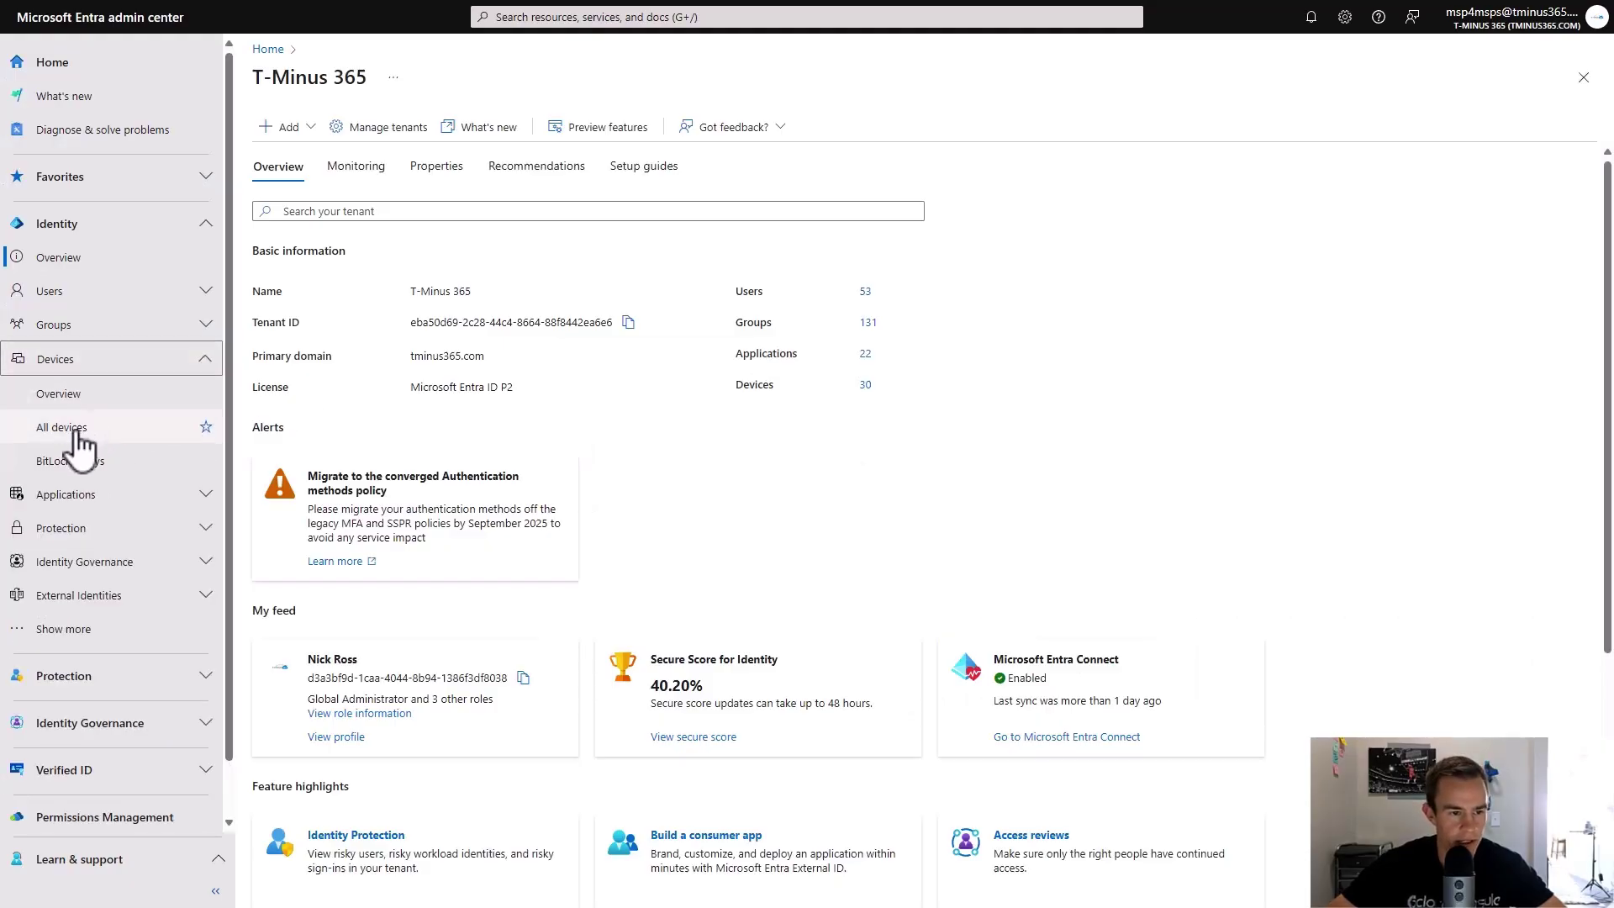
{"action": "left_click", "coordinate": [76, 425]}
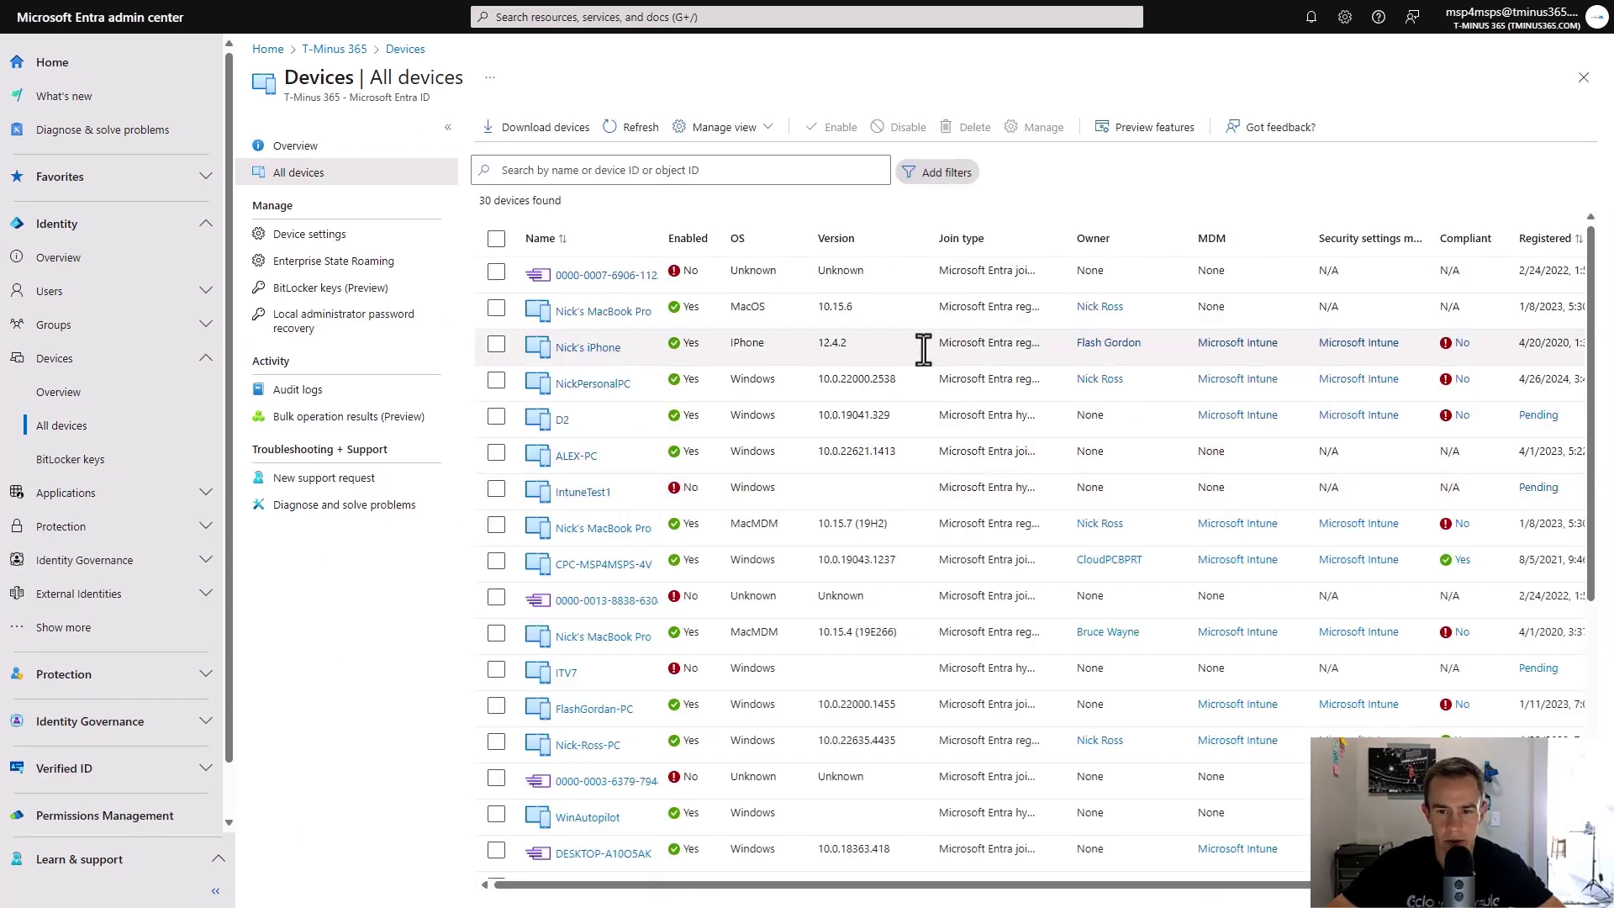
{"action": "left_click_drag", "start_coordinate": [1066, 241], "coordinate": [1148, 237]}
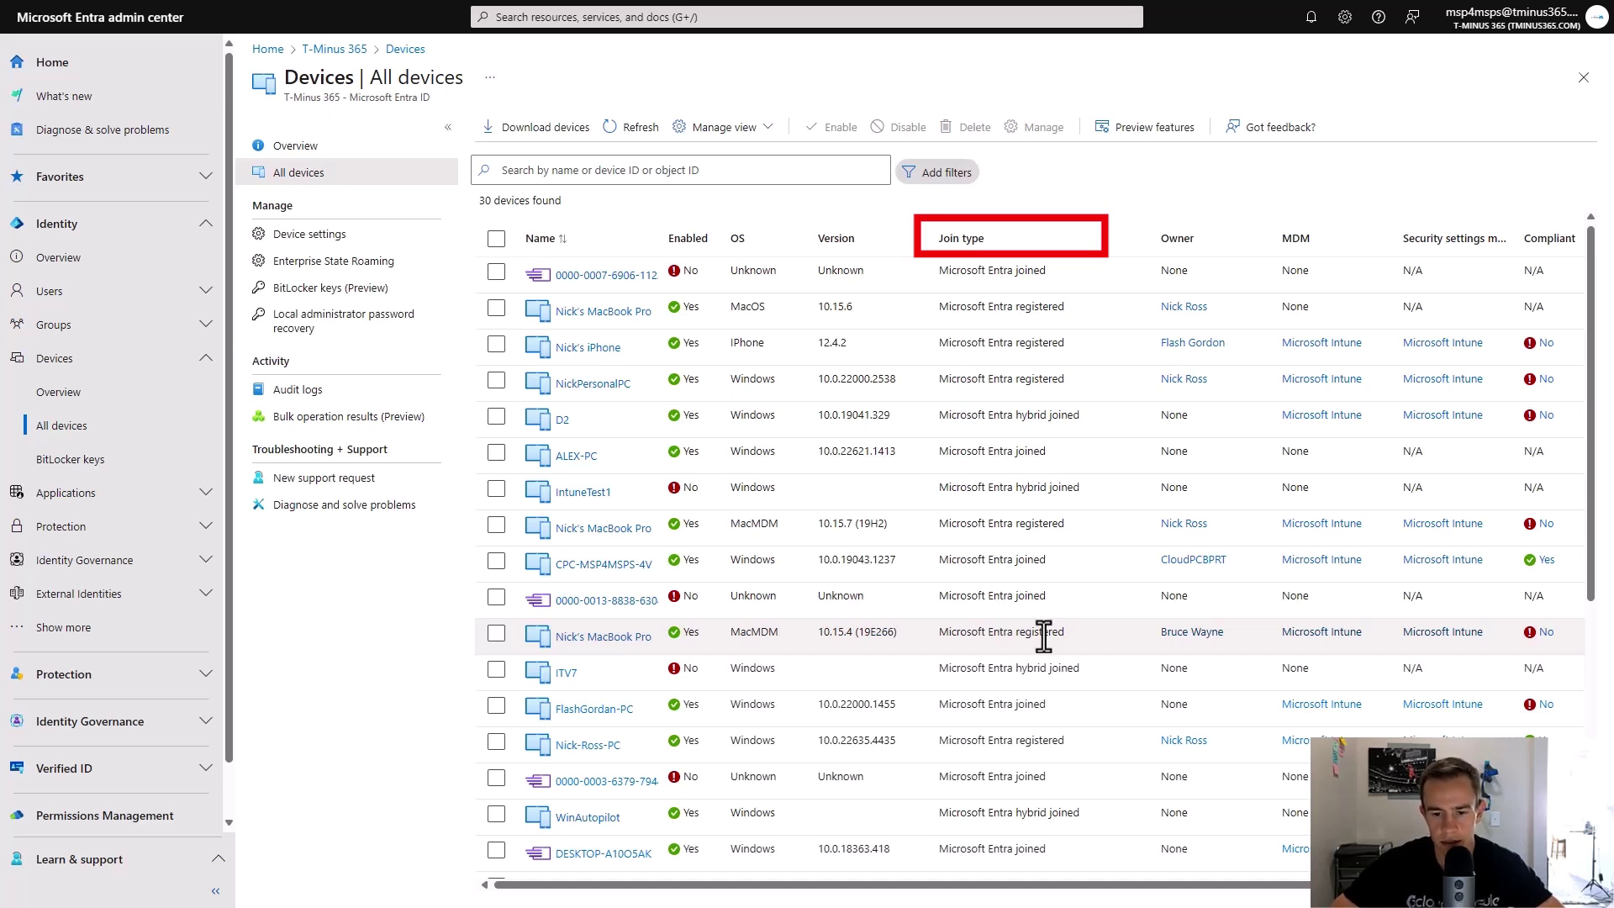
{"action": "left_click_drag", "start_coordinate": [1070, 598], "coordinate": [925, 596]}
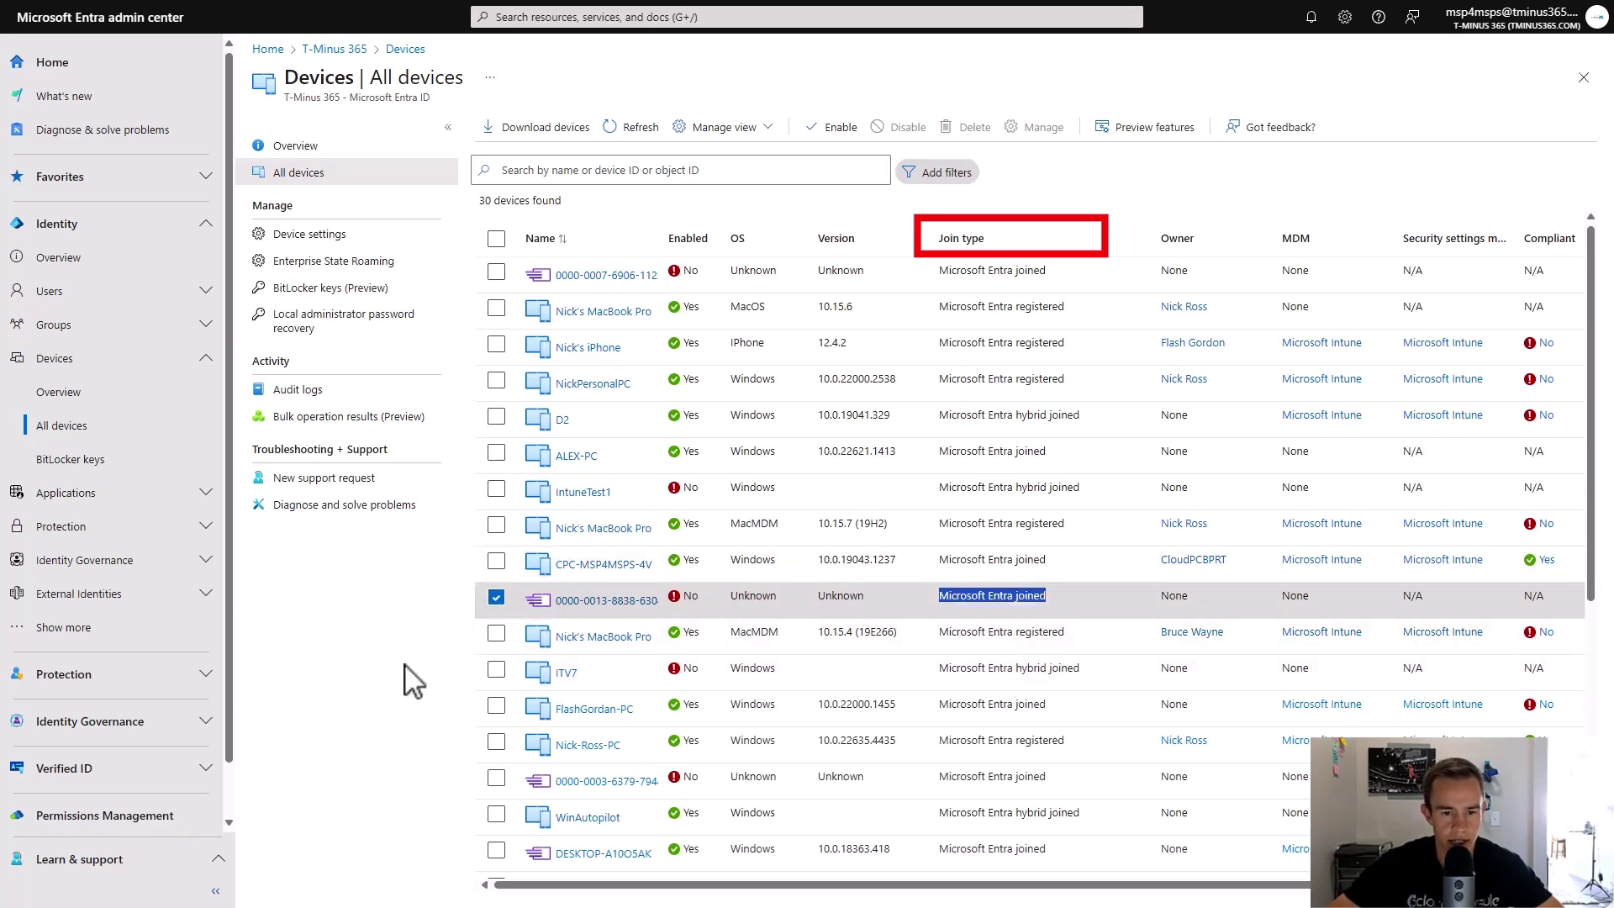
{"action": "left_click", "coordinate": [109, 527]}
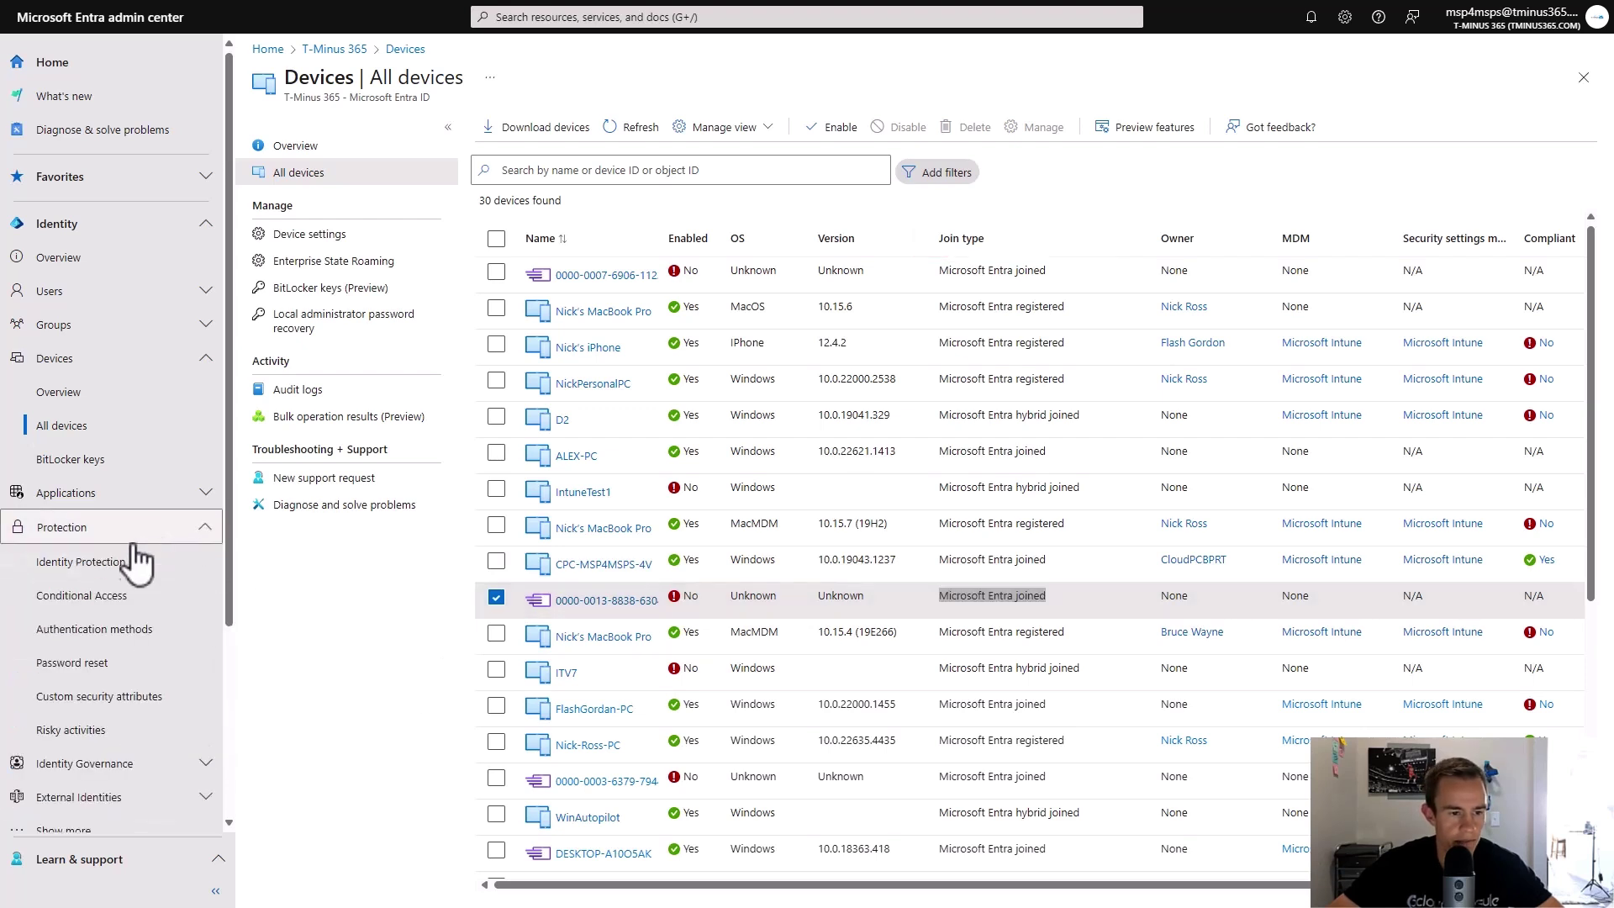
From Conditional Access > Policies, create a new policy named '100-Require Managed Device'
{"action": "left_click", "coordinate": [101, 597]}
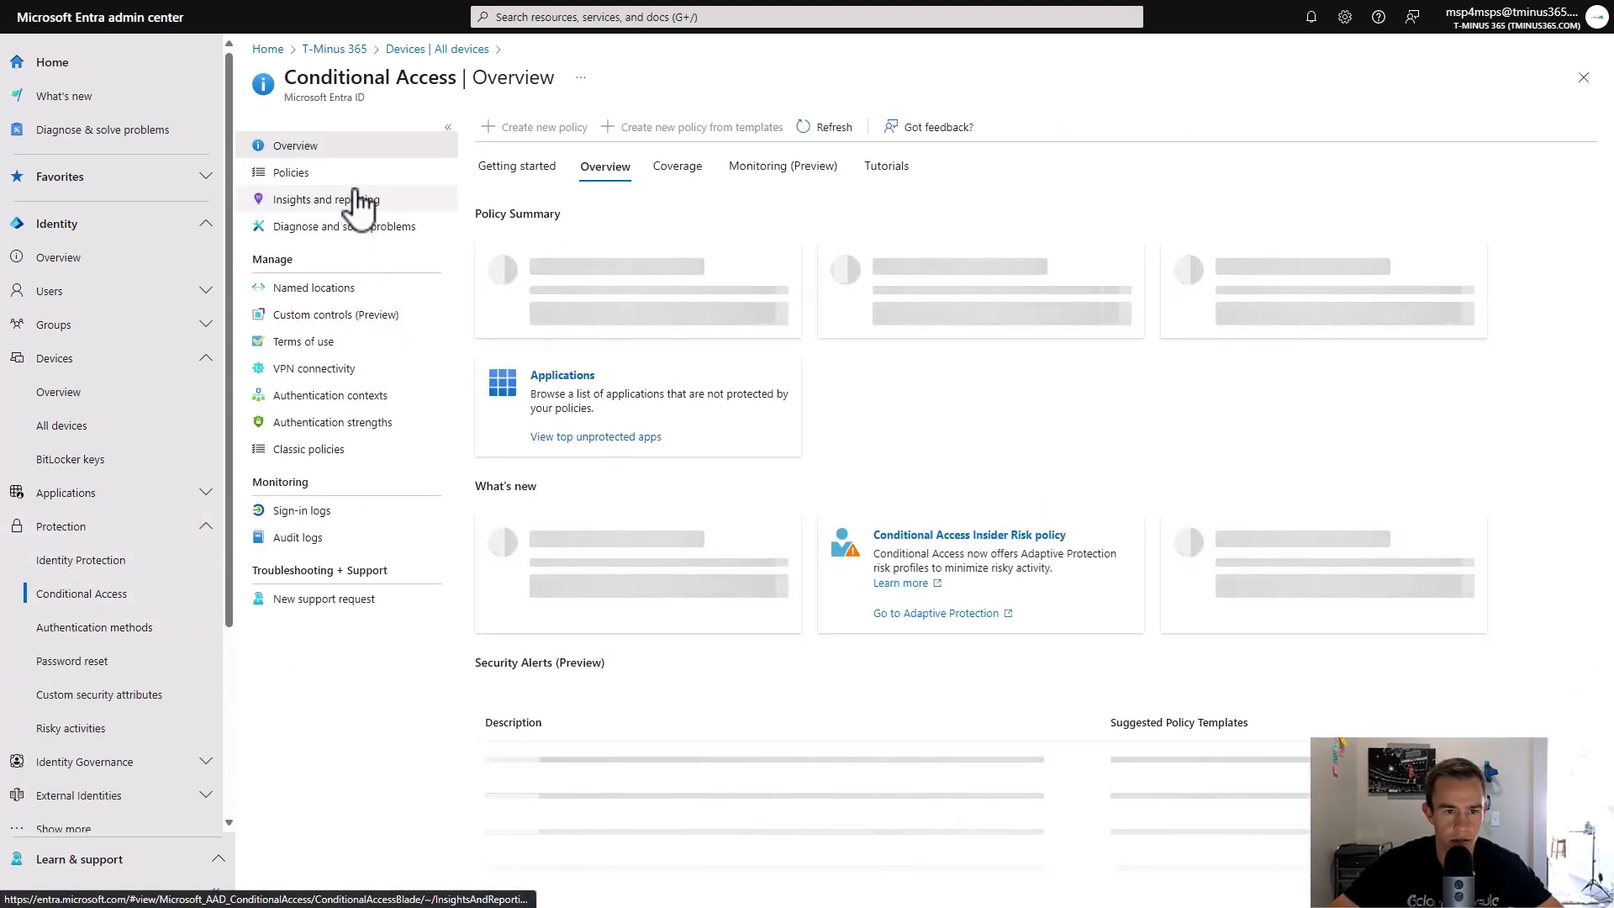
{"action": "left_click", "coordinate": [367, 174]}
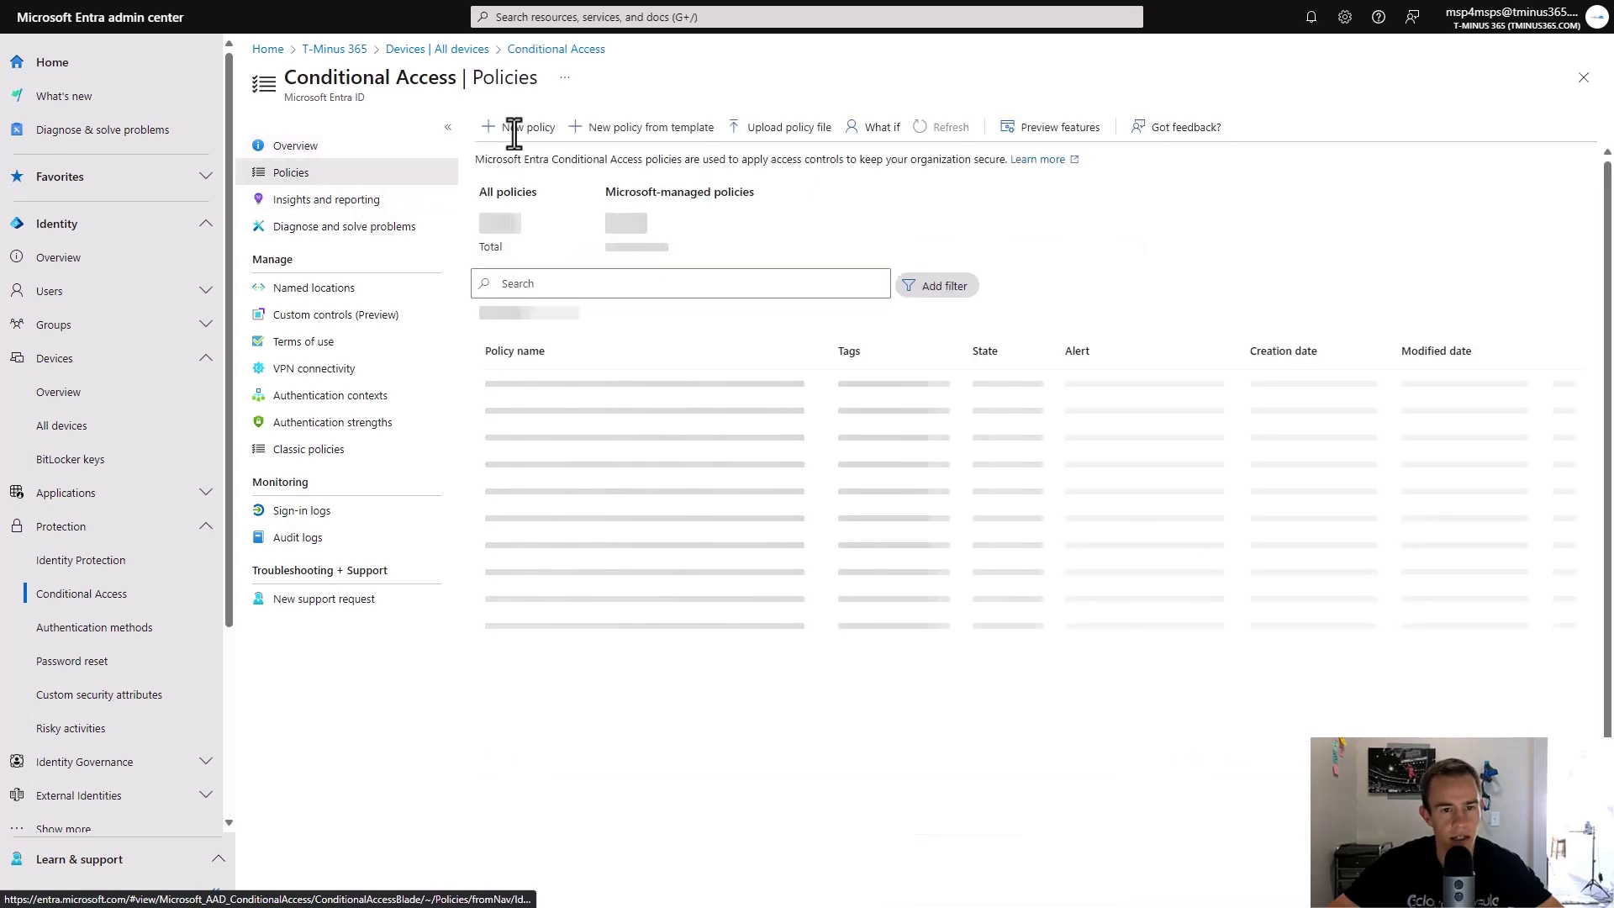
{"action": "left_click", "coordinate": [515, 128]}
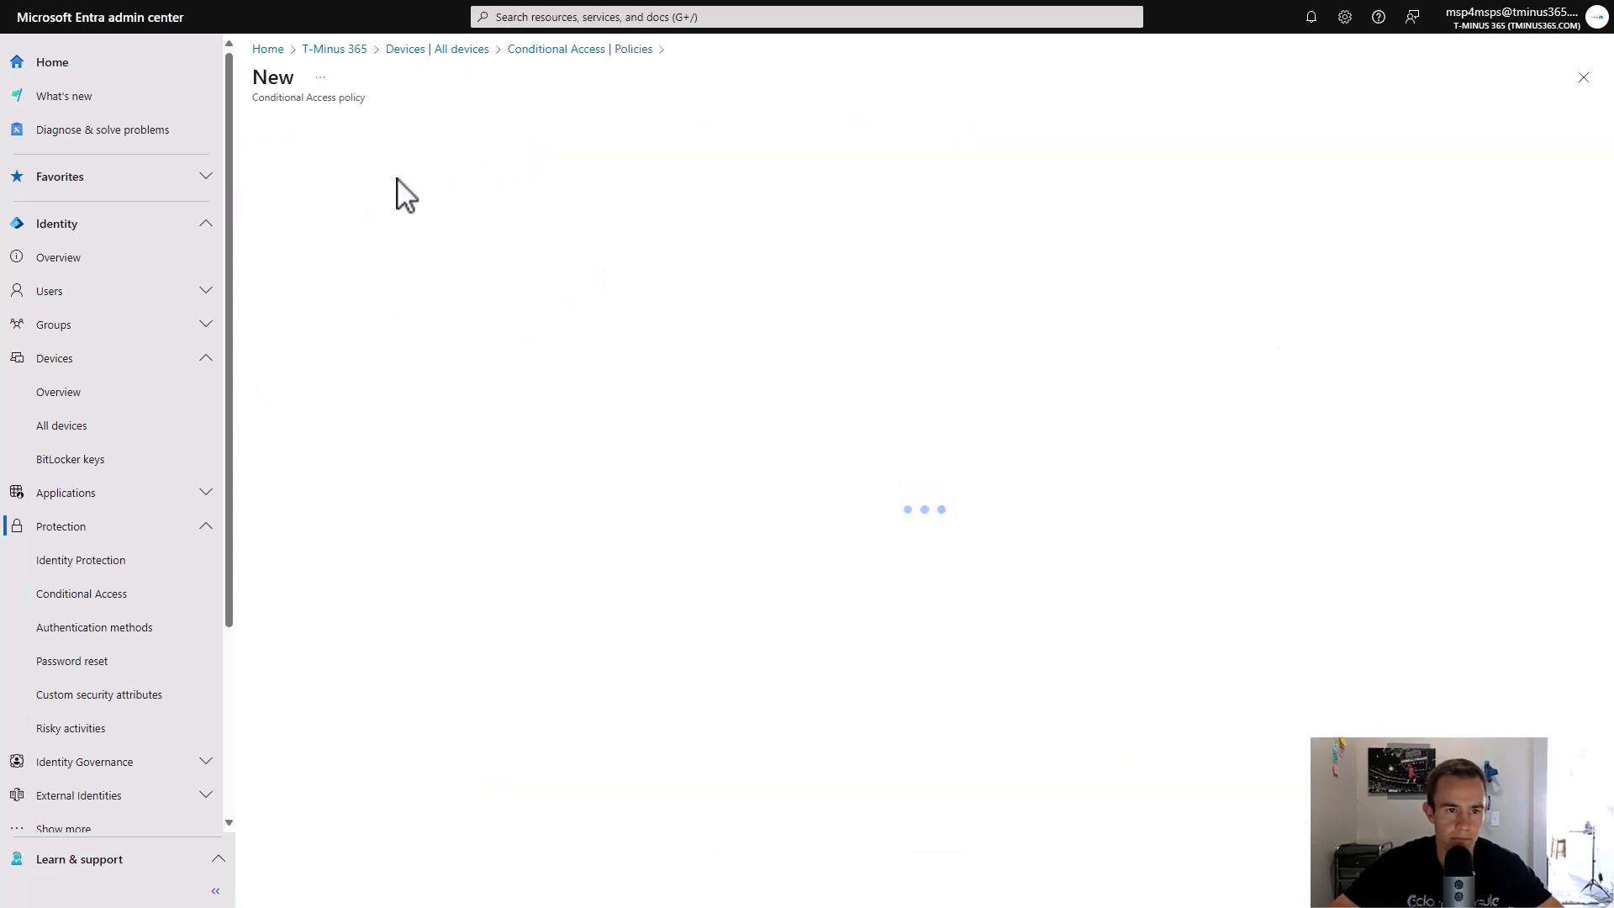
{"action": "left_click", "coordinate": [354, 228]}
{"action": "type", "text": "100-Require Managed Device"}
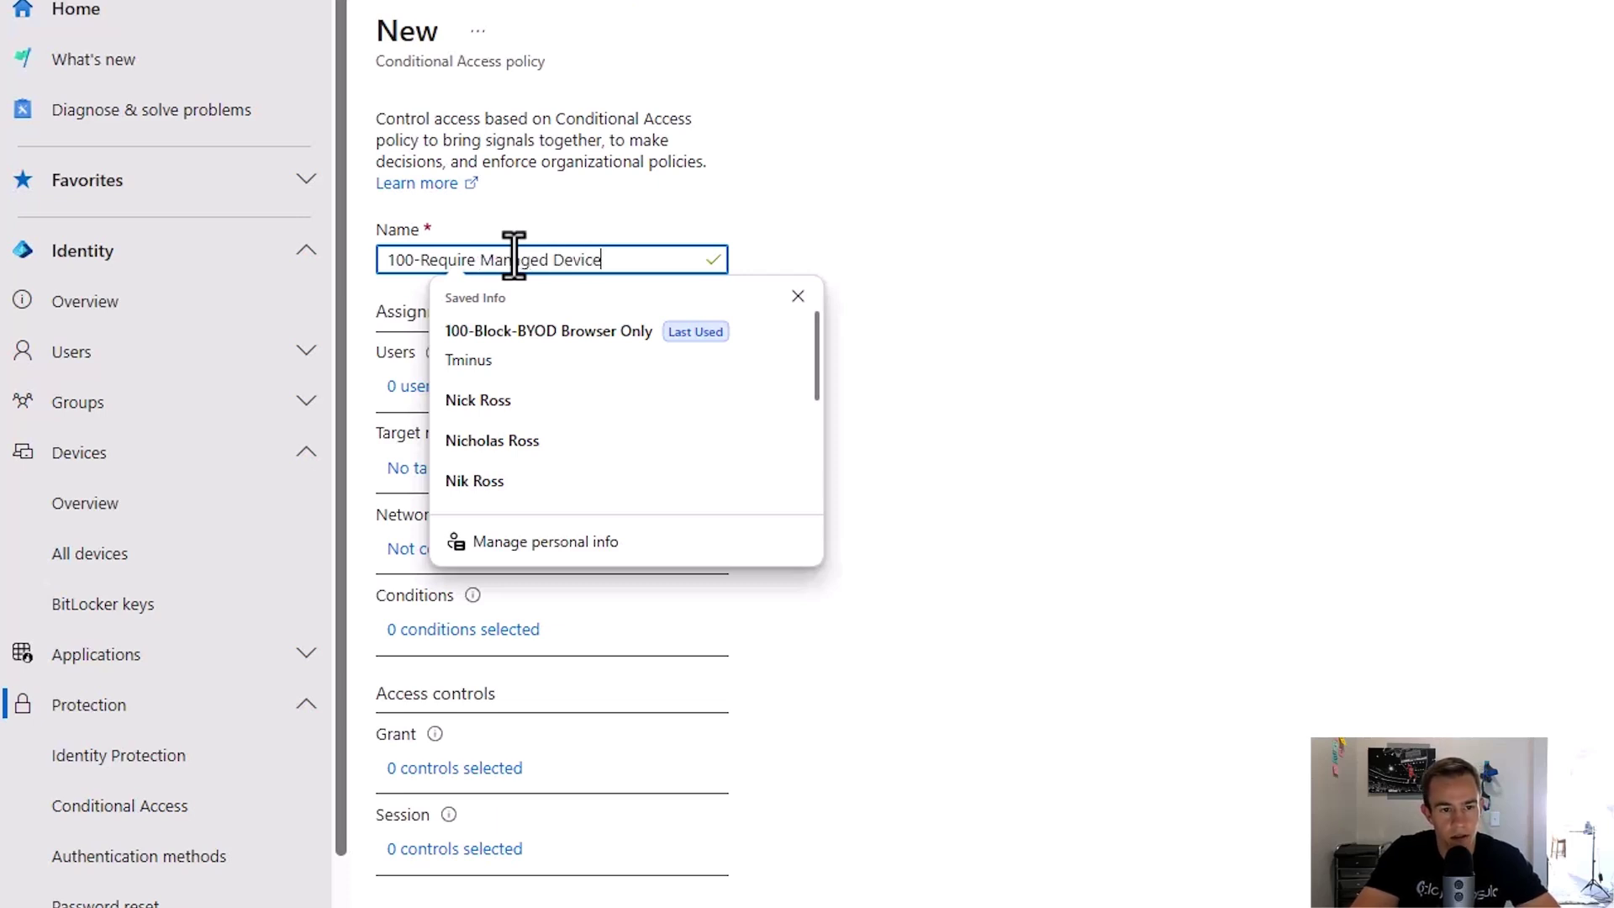
Assign the policy to All users with no user or group exclusions
{"action": "left_click", "coordinate": [577, 223]}
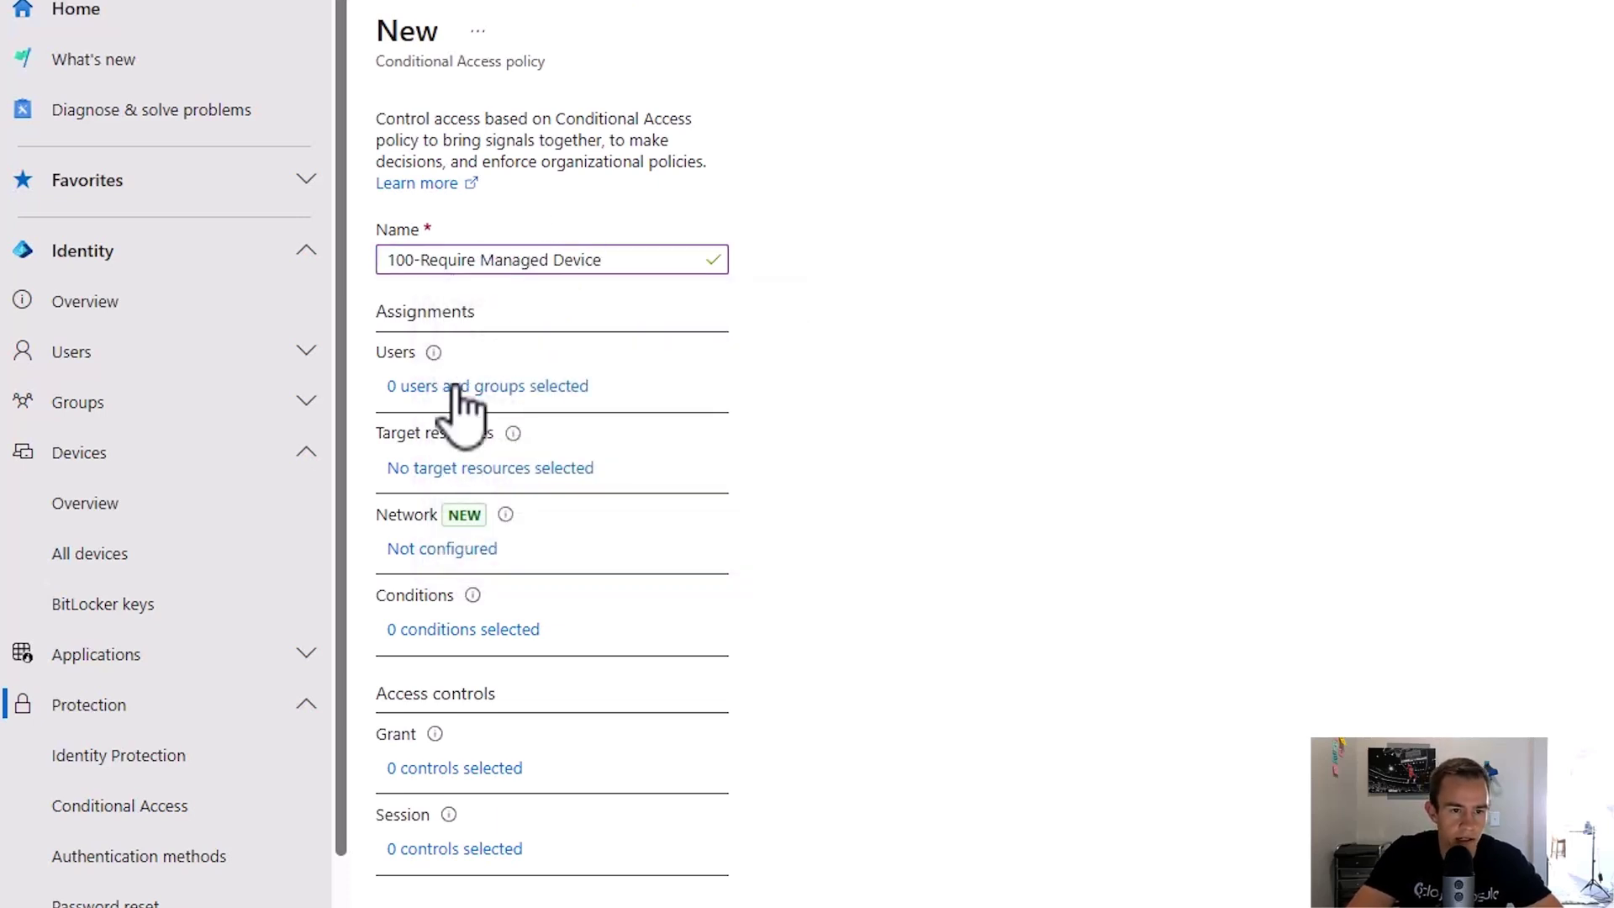
{"action": "left_click", "coordinate": [455, 388]}
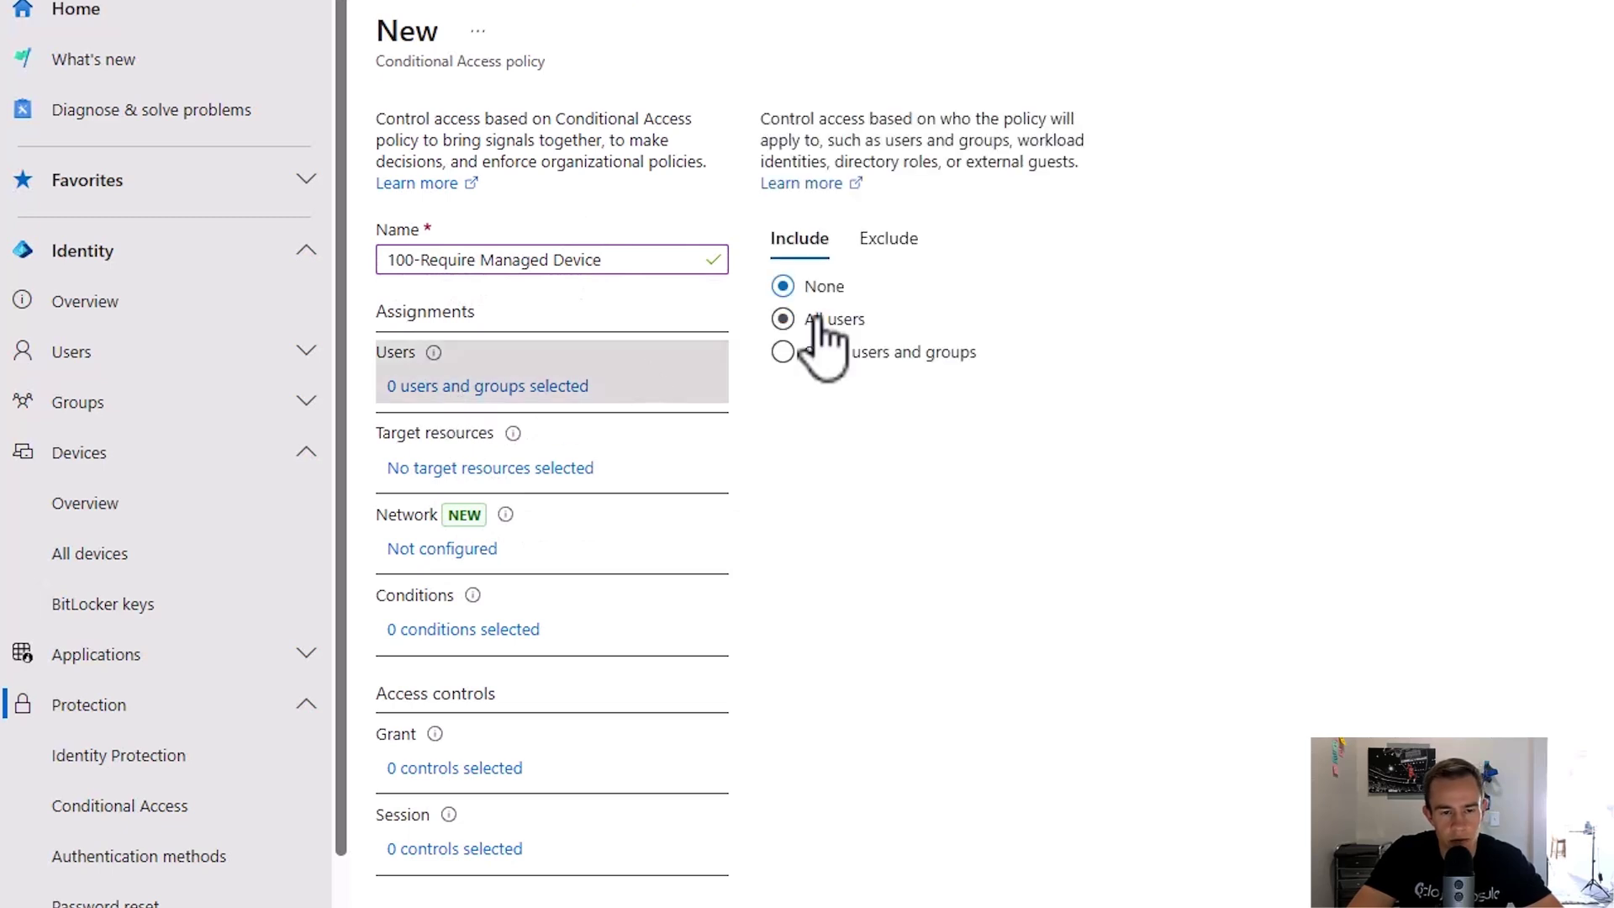
{"action": "left_click", "coordinate": [817, 319]}
{"action": "left_click", "coordinate": [898, 244]}
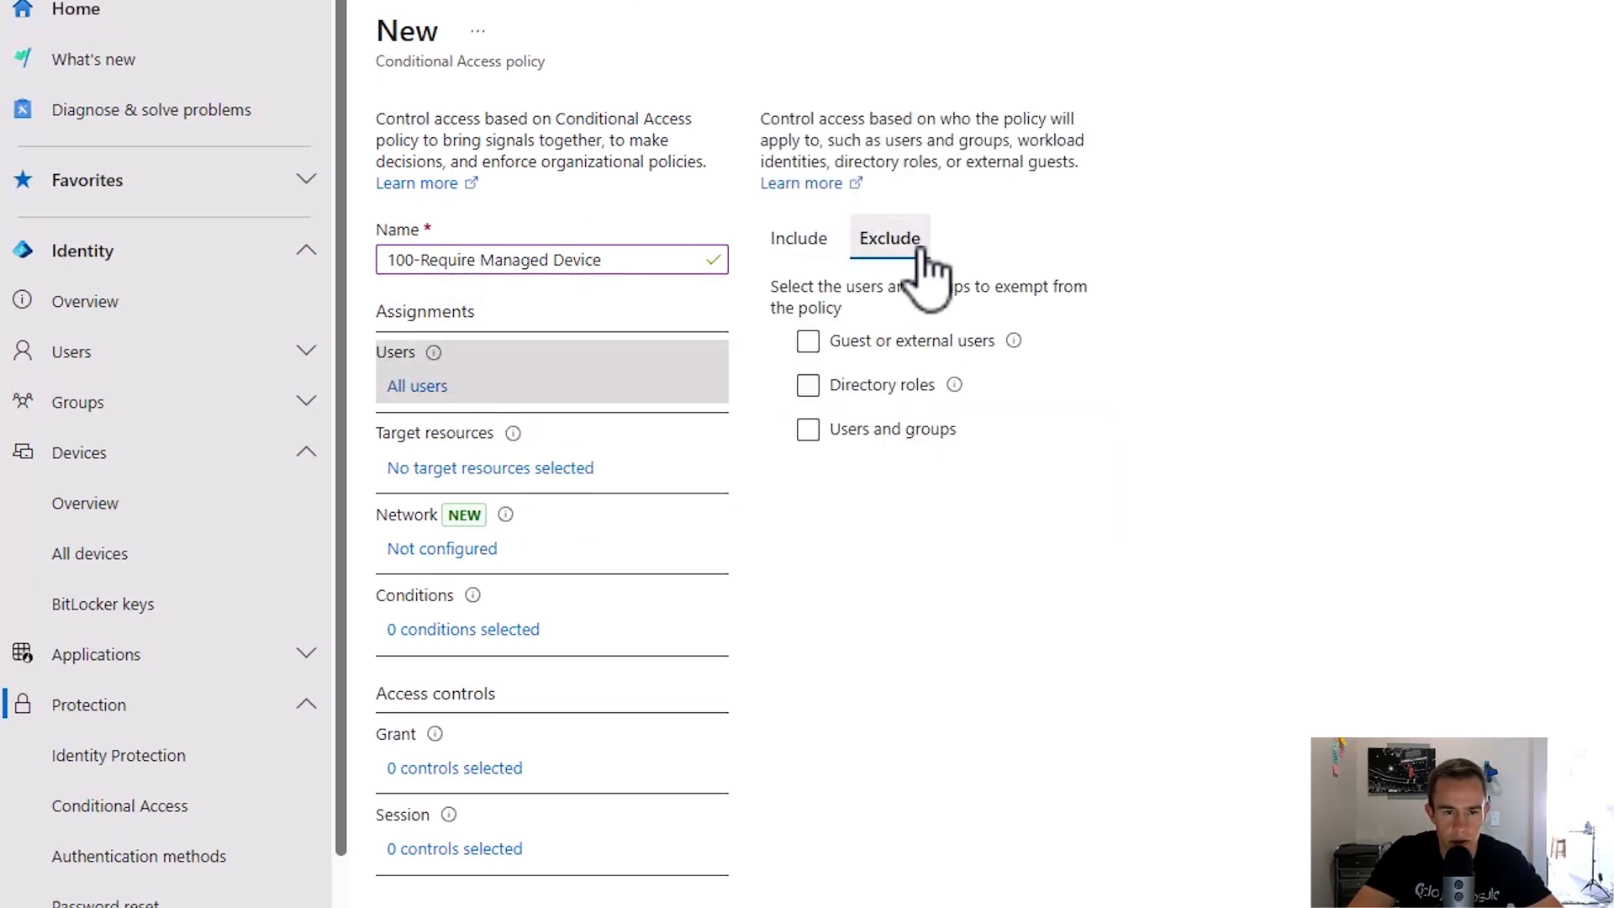
{"action": "left_click", "coordinate": [855, 429]}
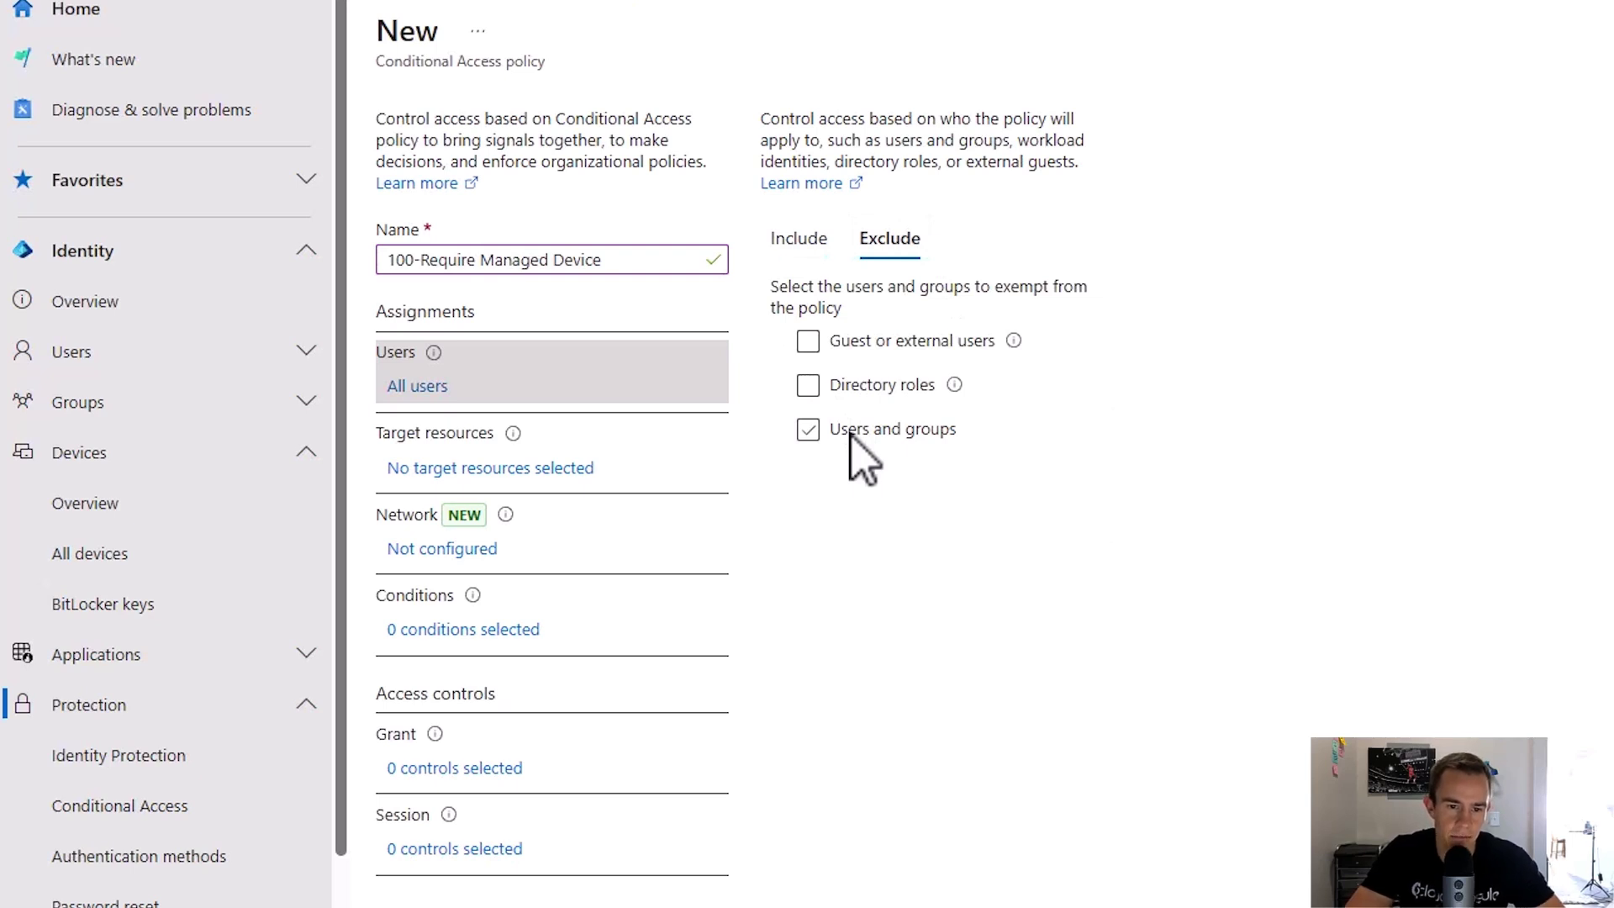
{"action": "left_click", "coordinate": [853, 430]}
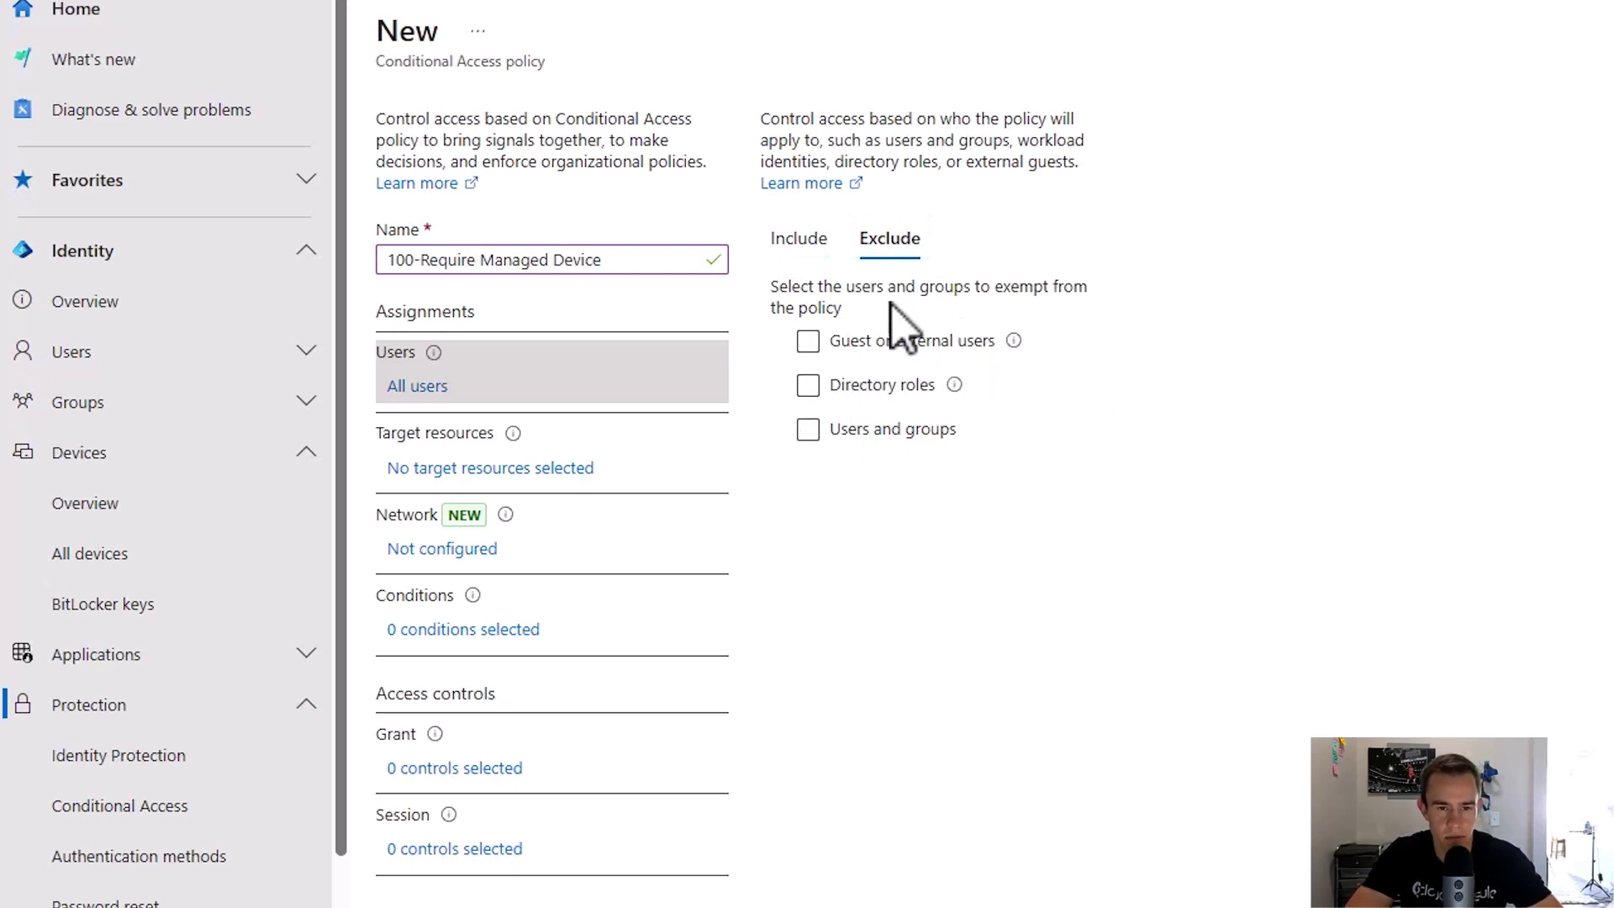
{"action": "left_click", "coordinate": [786, 240]}
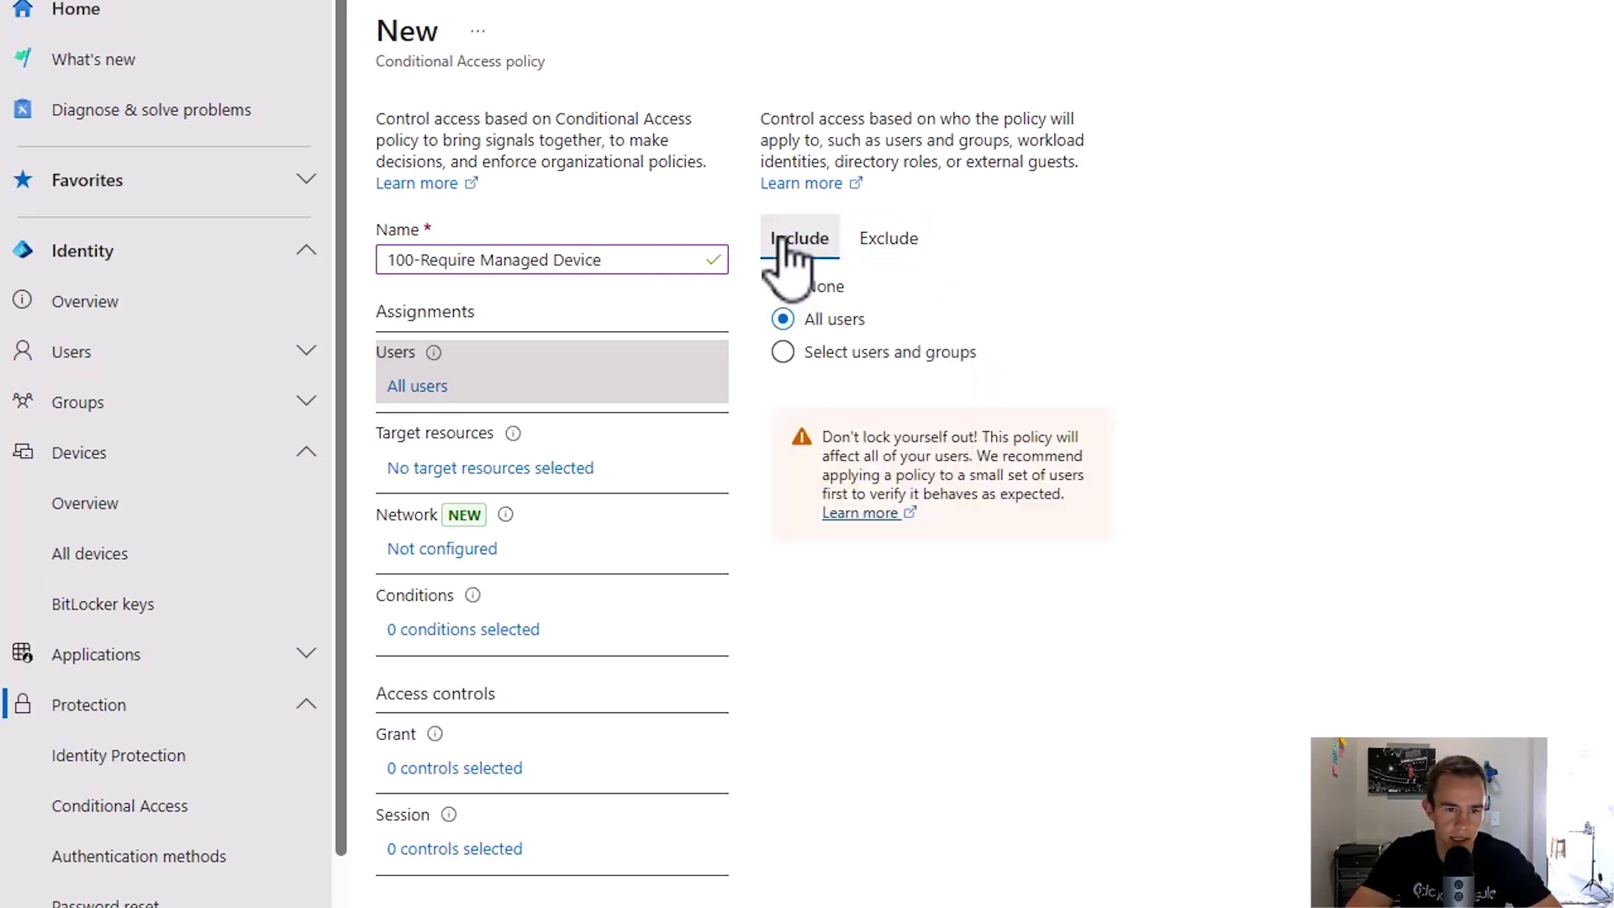
Keep Target resources on All resources and bring up the policy's conditions
{"action": "left_click", "coordinate": [495, 469]}
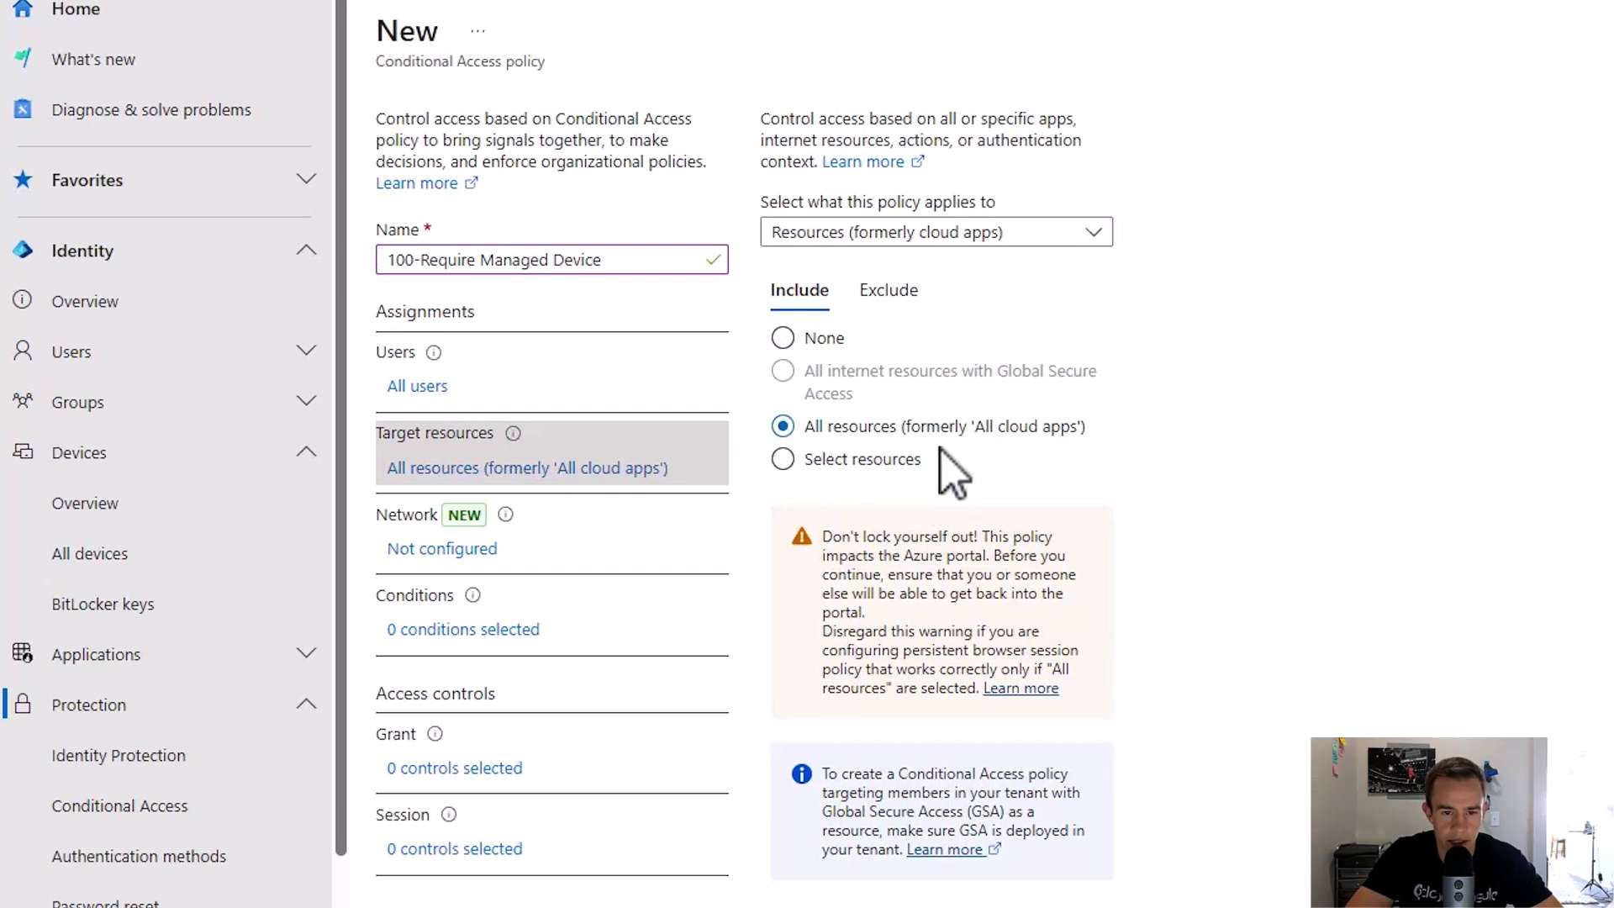
{"action": "left_click", "coordinate": [1055, 237]}
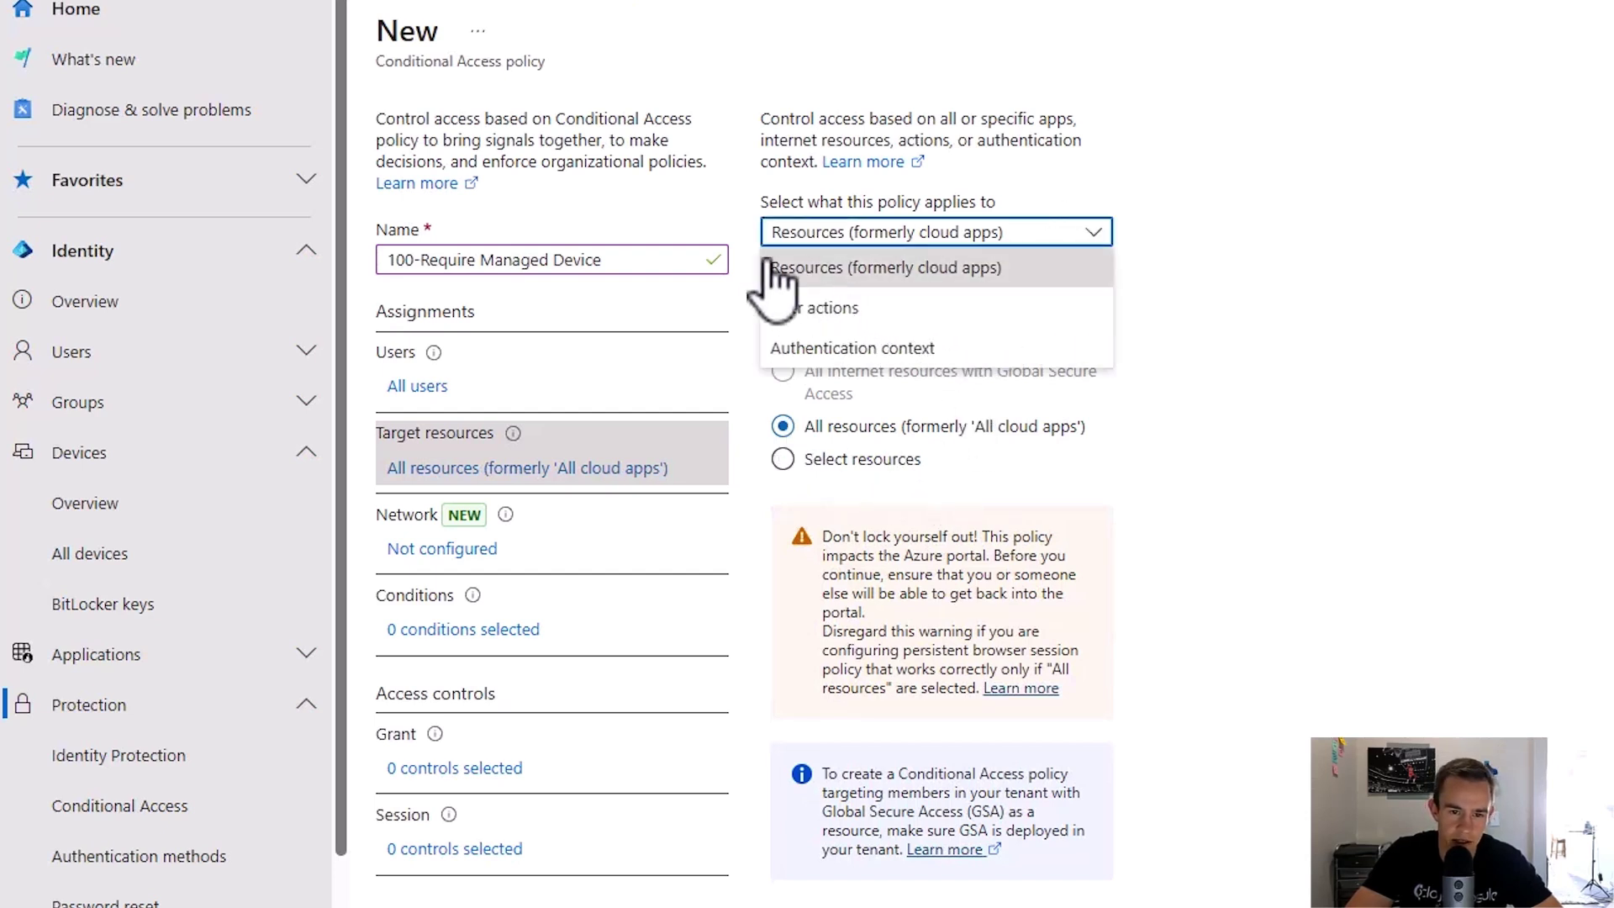
{"action": "left_click", "coordinate": [1009, 269]}
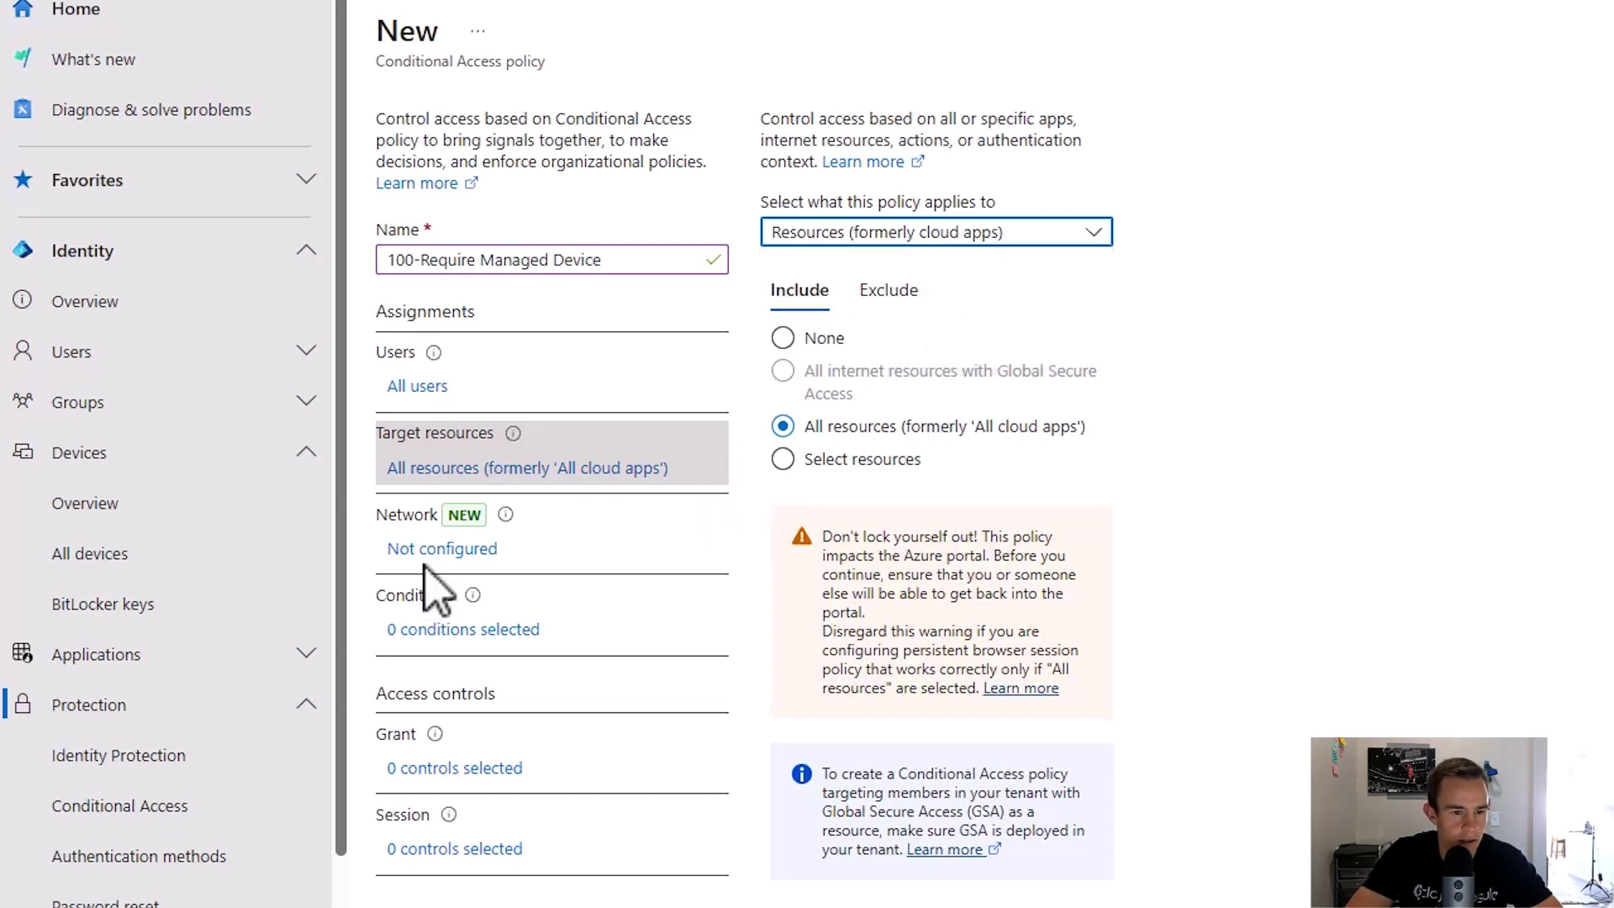
{"action": "left_click", "coordinate": [464, 627]}
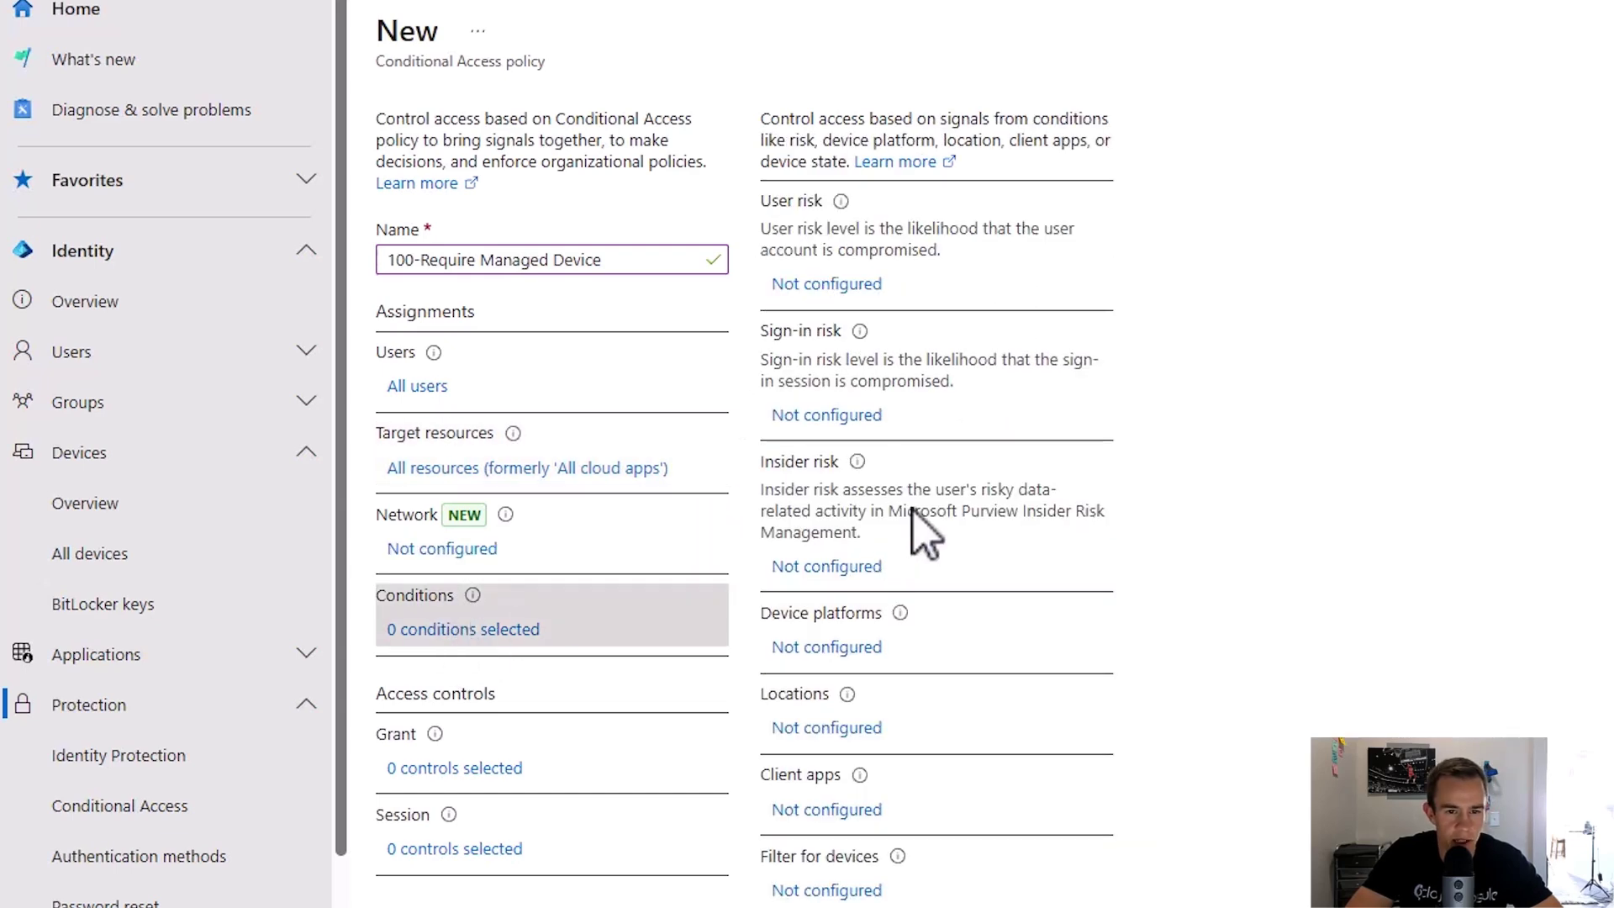
Turn on Filter for devices in Exclude mode with rule TrustType Equals Microsoft Entra joined
{"action": "left_click", "coordinate": [786, 891]}
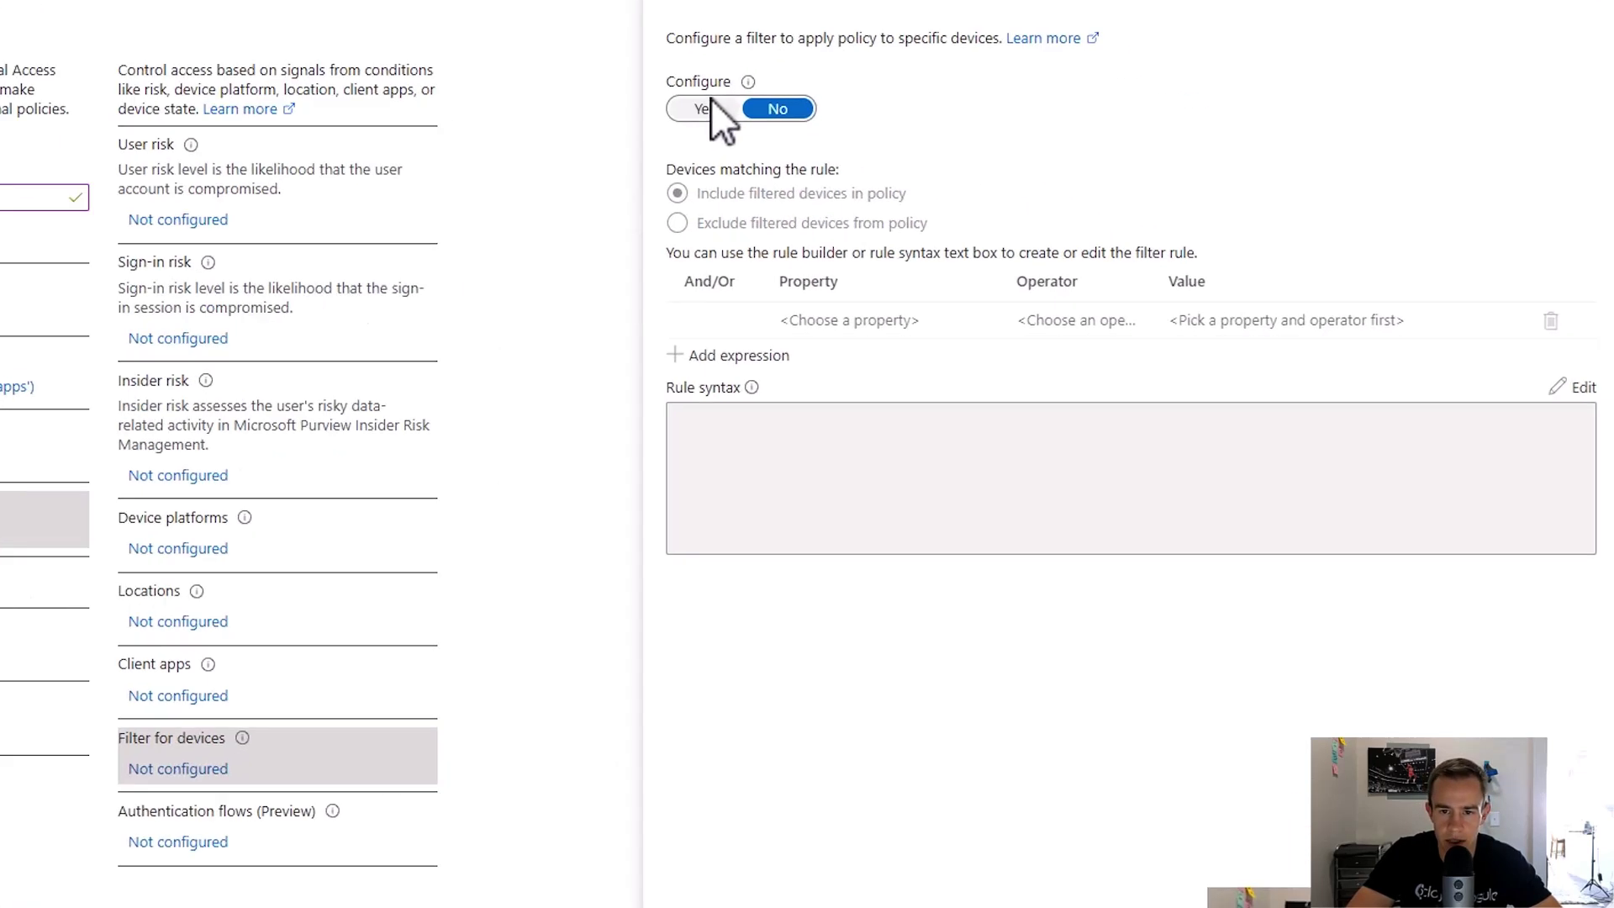
{"action": "left_click", "coordinate": [939, 165]}
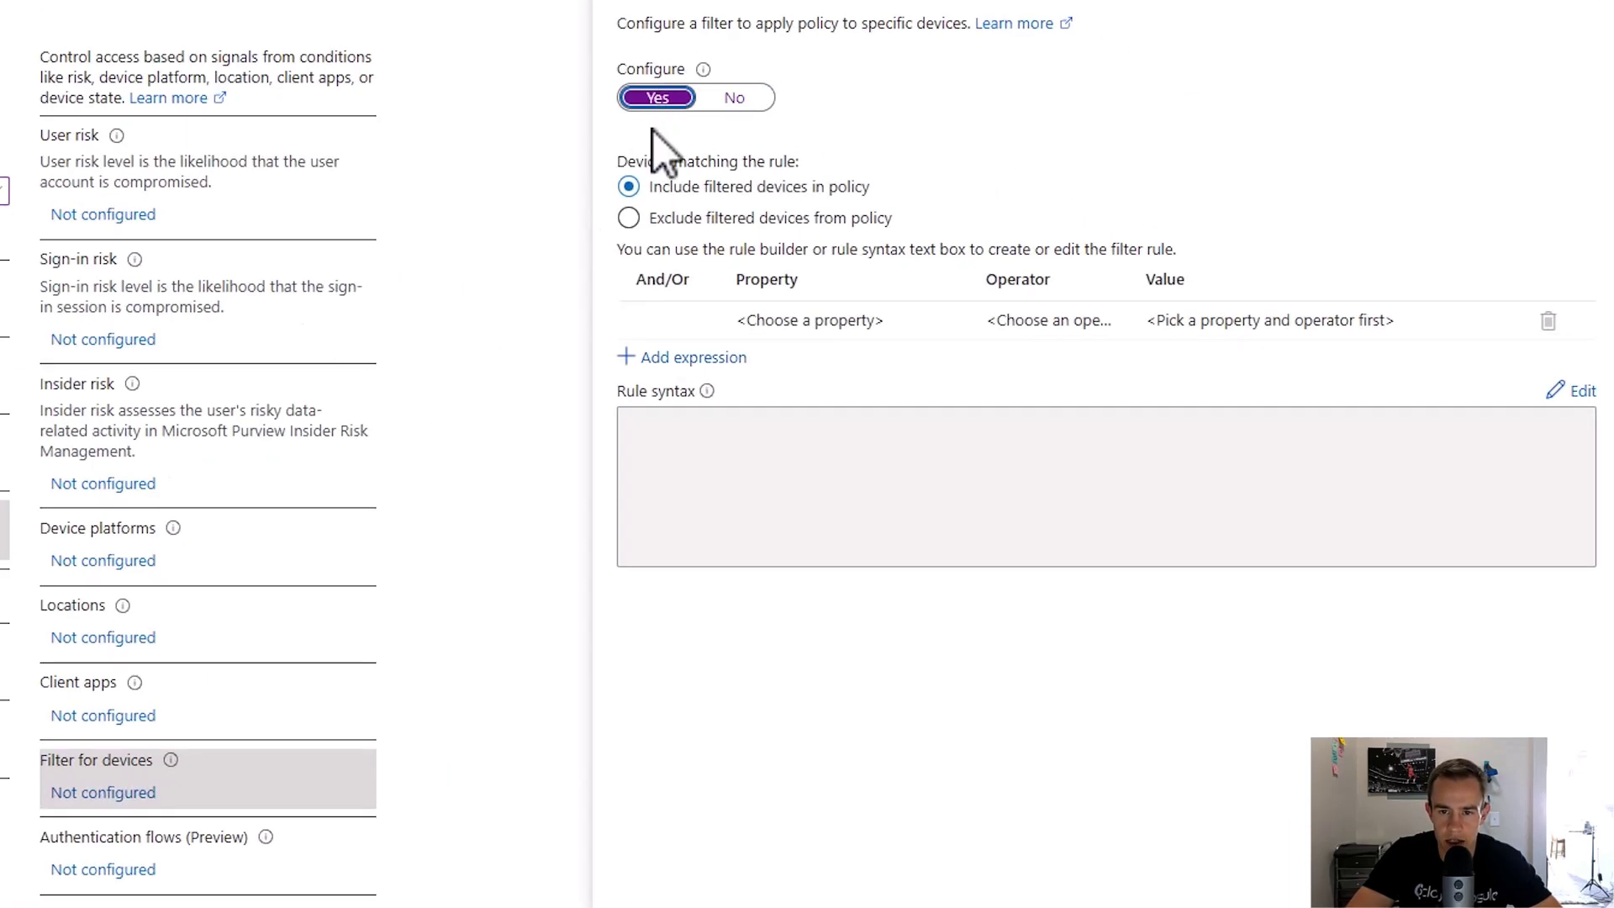
{"action": "left_click", "coordinate": [925, 248]}
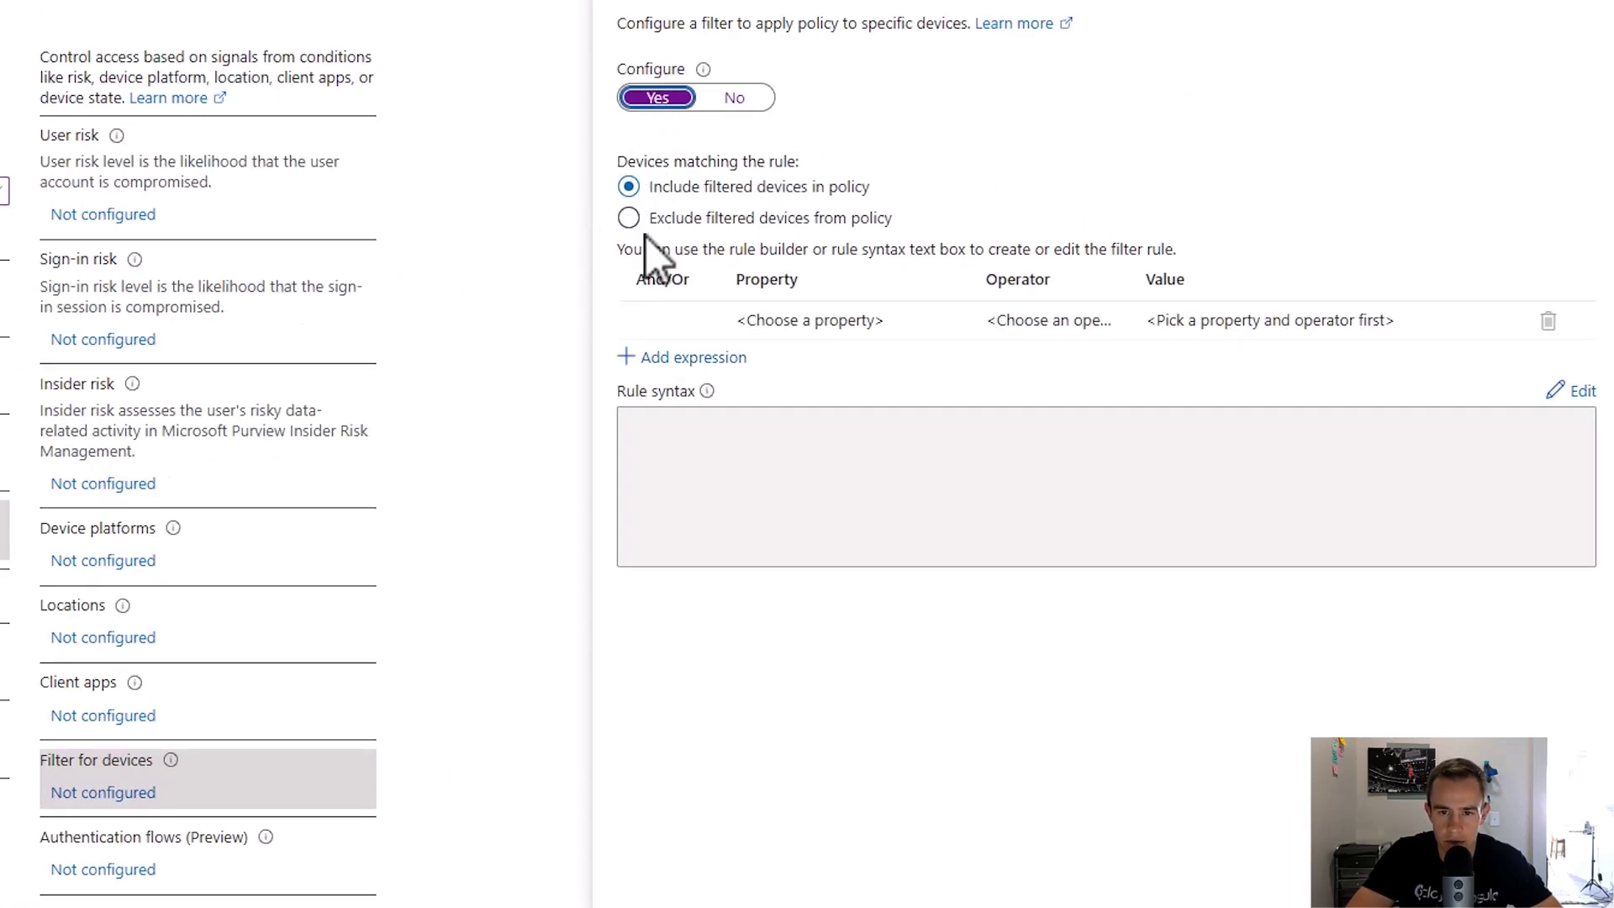
{"action": "left_click", "coordinate": [819, 320]}
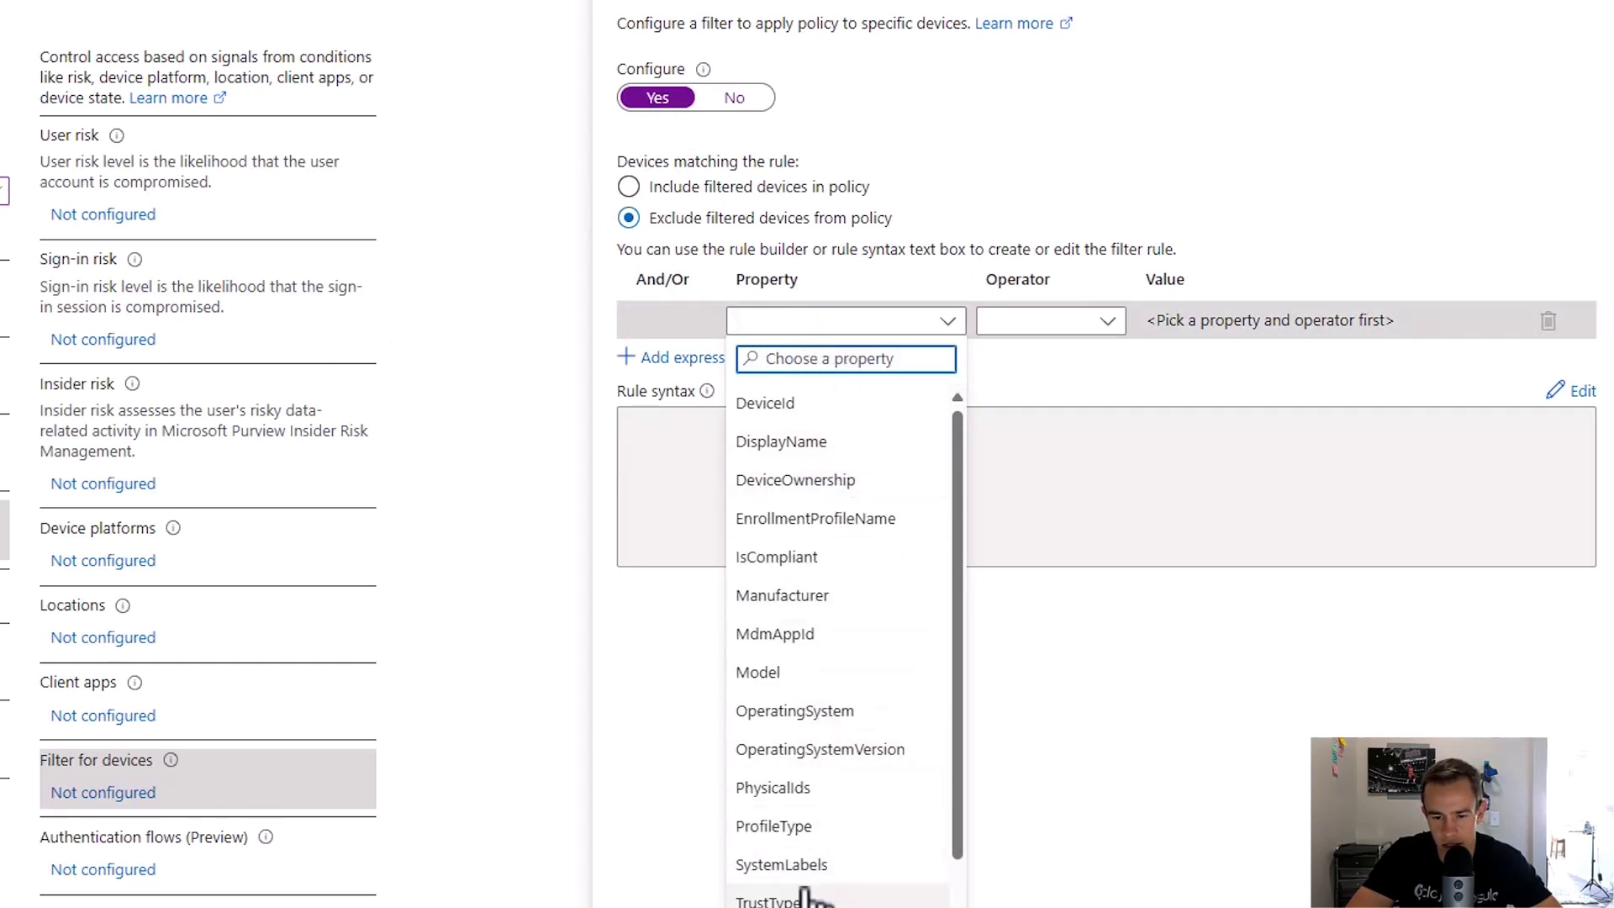
{"action": "left_click", "coordinate": [777, 897]}
{"action": "left_click", "coordinate": [1092, 321]}
{"action": "left_click", "coordinate": [1084, 352]}
{"action": "left_click", "coordinate": [1147, 321]}
{"action": "left_click", "coordinate": [1252, 355]}
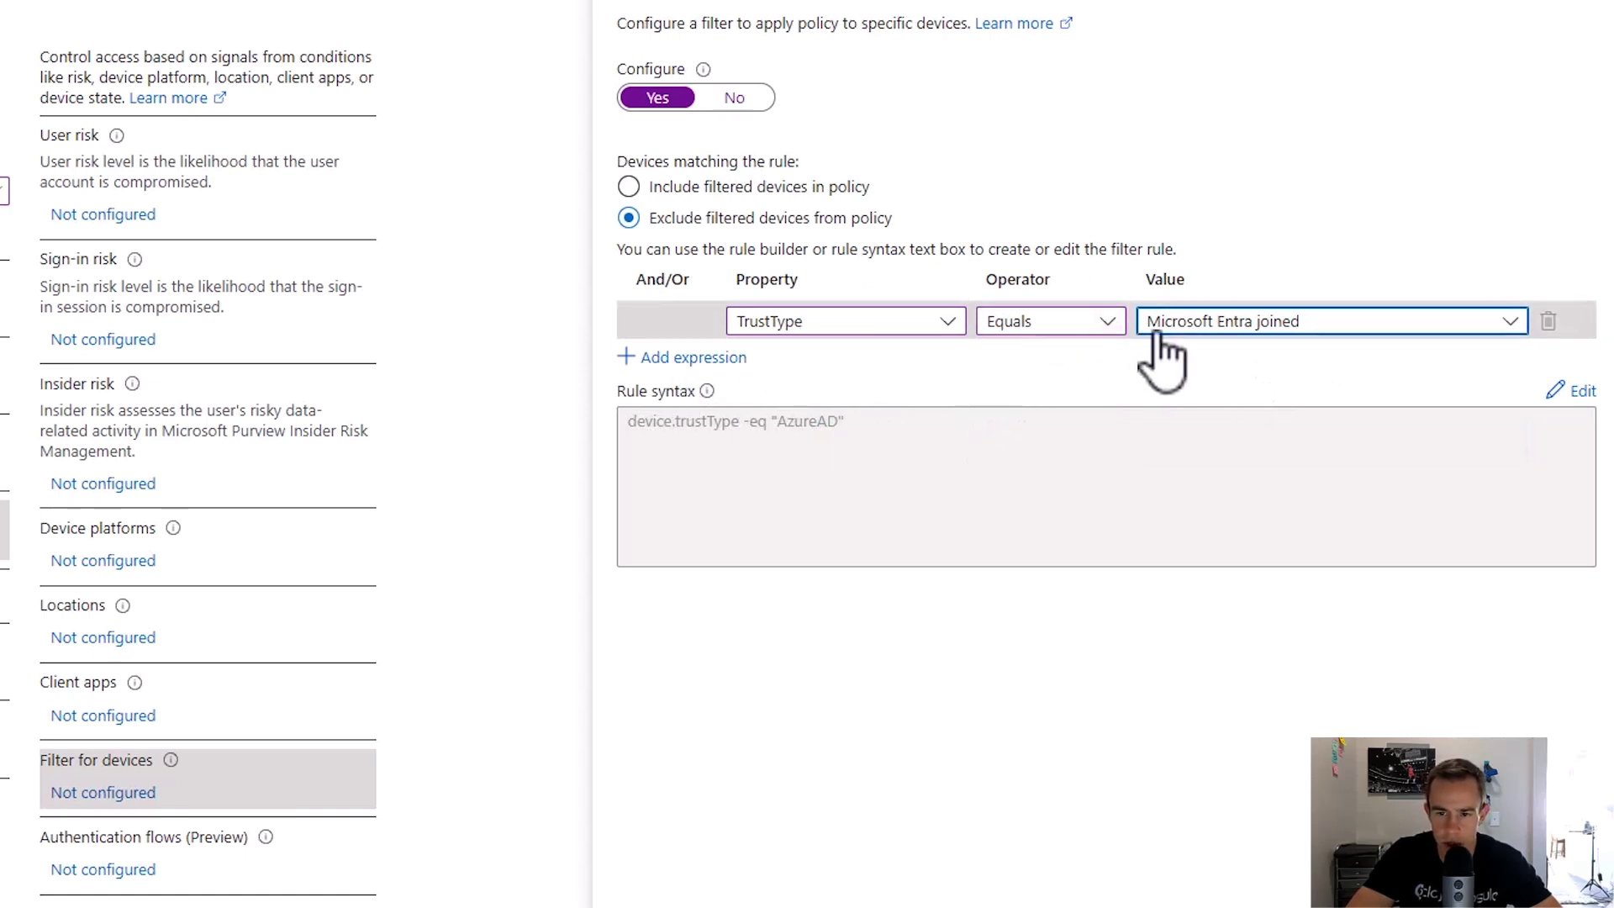
Add an Or rule TrustType Equals Microsoft Entra hybrid joined and review the rule syntax
{"action": "left_click", "coordinate": [686, 358]}
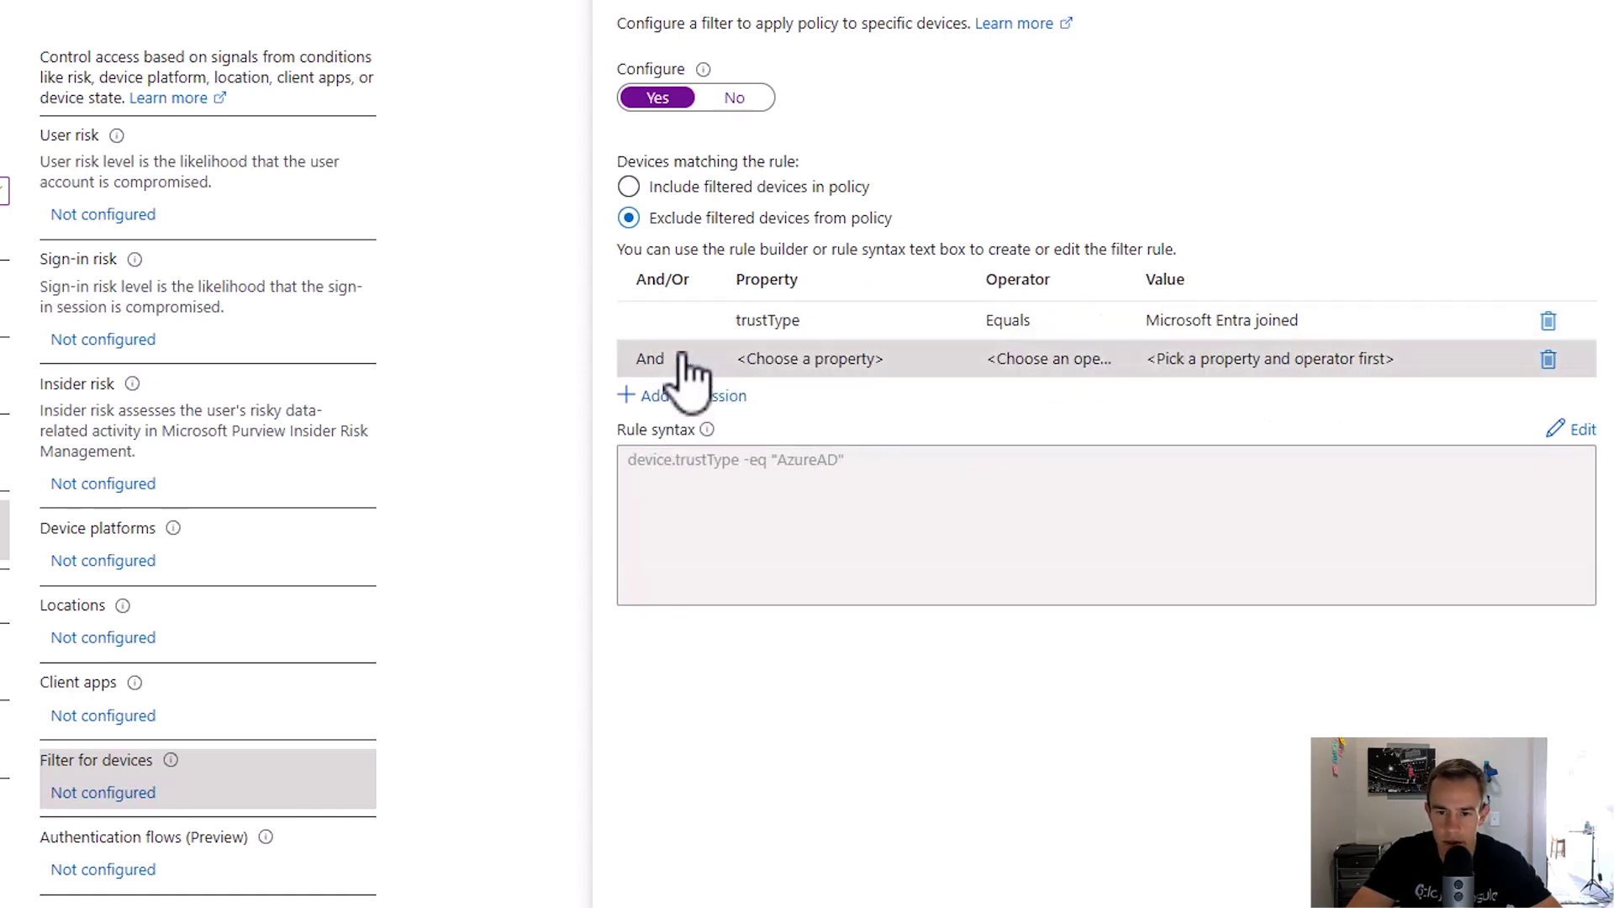
{"action": "left_click", "coordinate": [830, 361]}
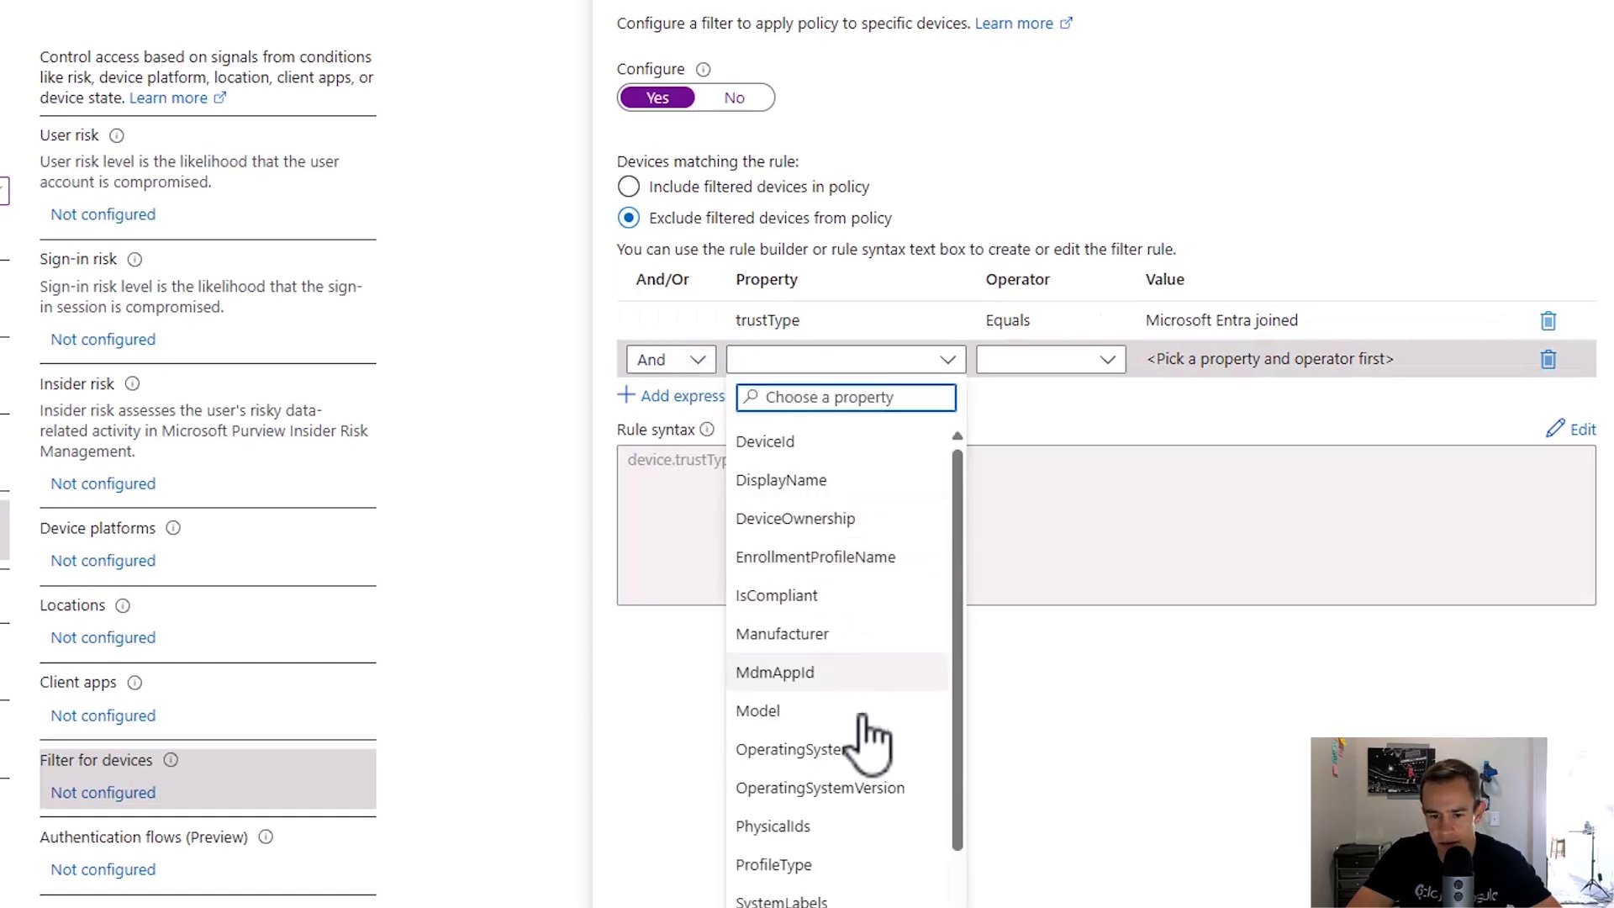
{"action": "scroll", "coordinate": [844, 765], "scroll_direction": "down", "scroll_amount": 3}
{"action": "left_click", "coordinate": [828, 706]}
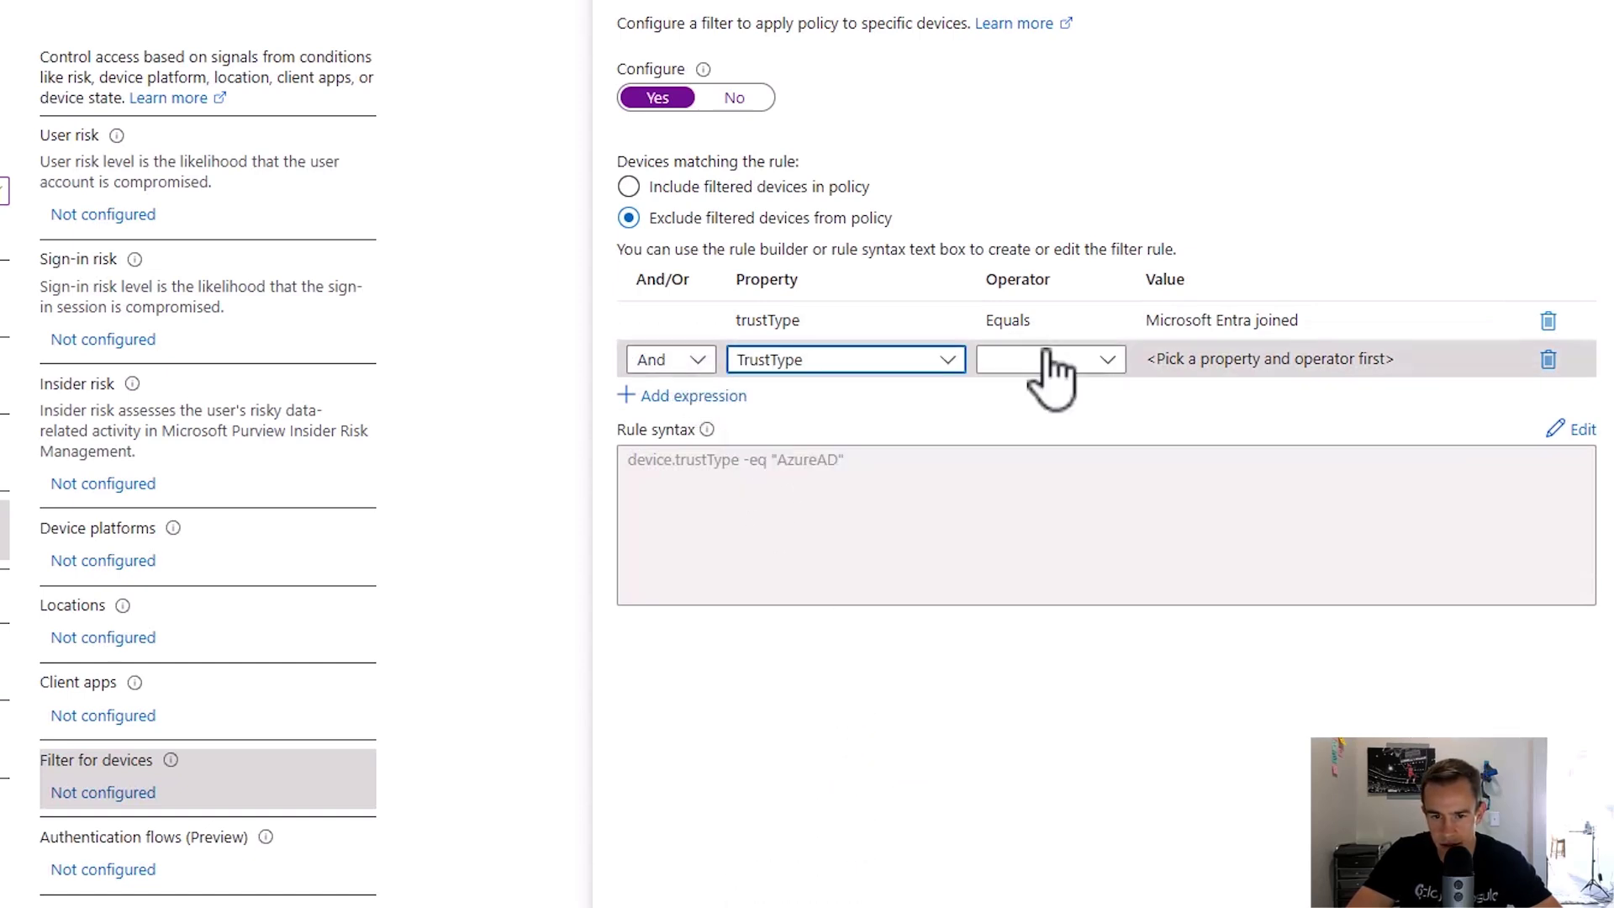
{"action": "left_click", "coordinate": [1097, 361]}
{"action": "left_click", "coordinate": [1046, 395]}
{"action": "left_click", "coordinate": [1177, 361]}
{"action": "left_click", "coordinate": [1177, 429]}
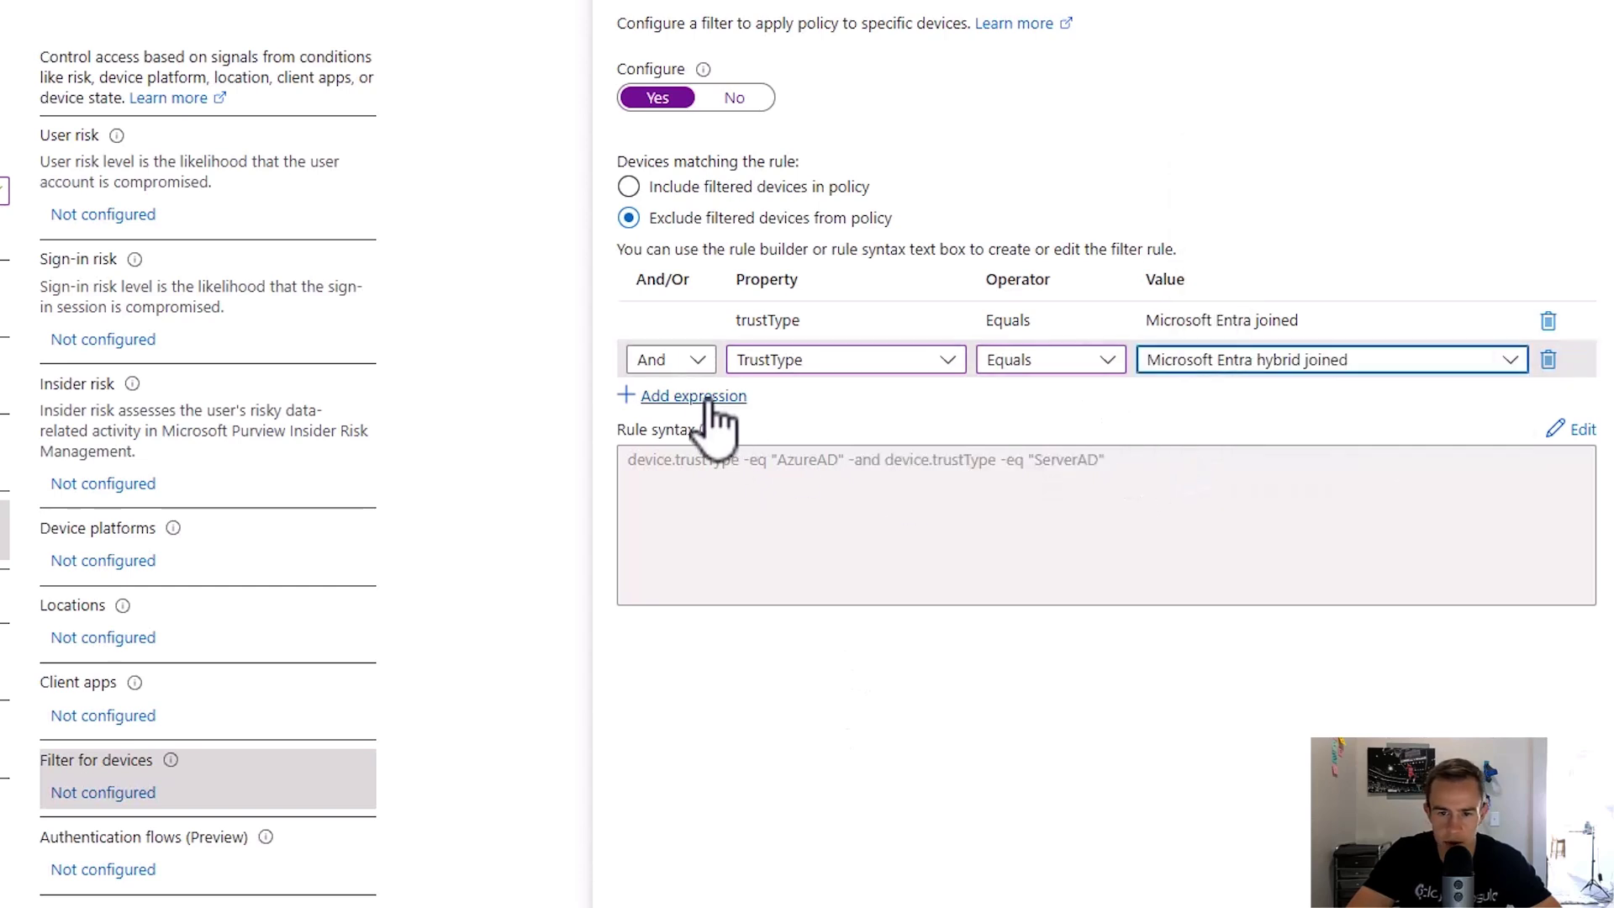
{"action": "left_click", "coordinate": [673, 360]}
{"action": "left_click", "coordinate": [647, 441]}
{"action": "left_click", "coordinate": [844, 593]}
{"action": "left_click_drag", "start_coordinate": [639, 535], "coordinate": [1094, 609]}
{"action": "left_click", "coordinate": [1057, 639]}
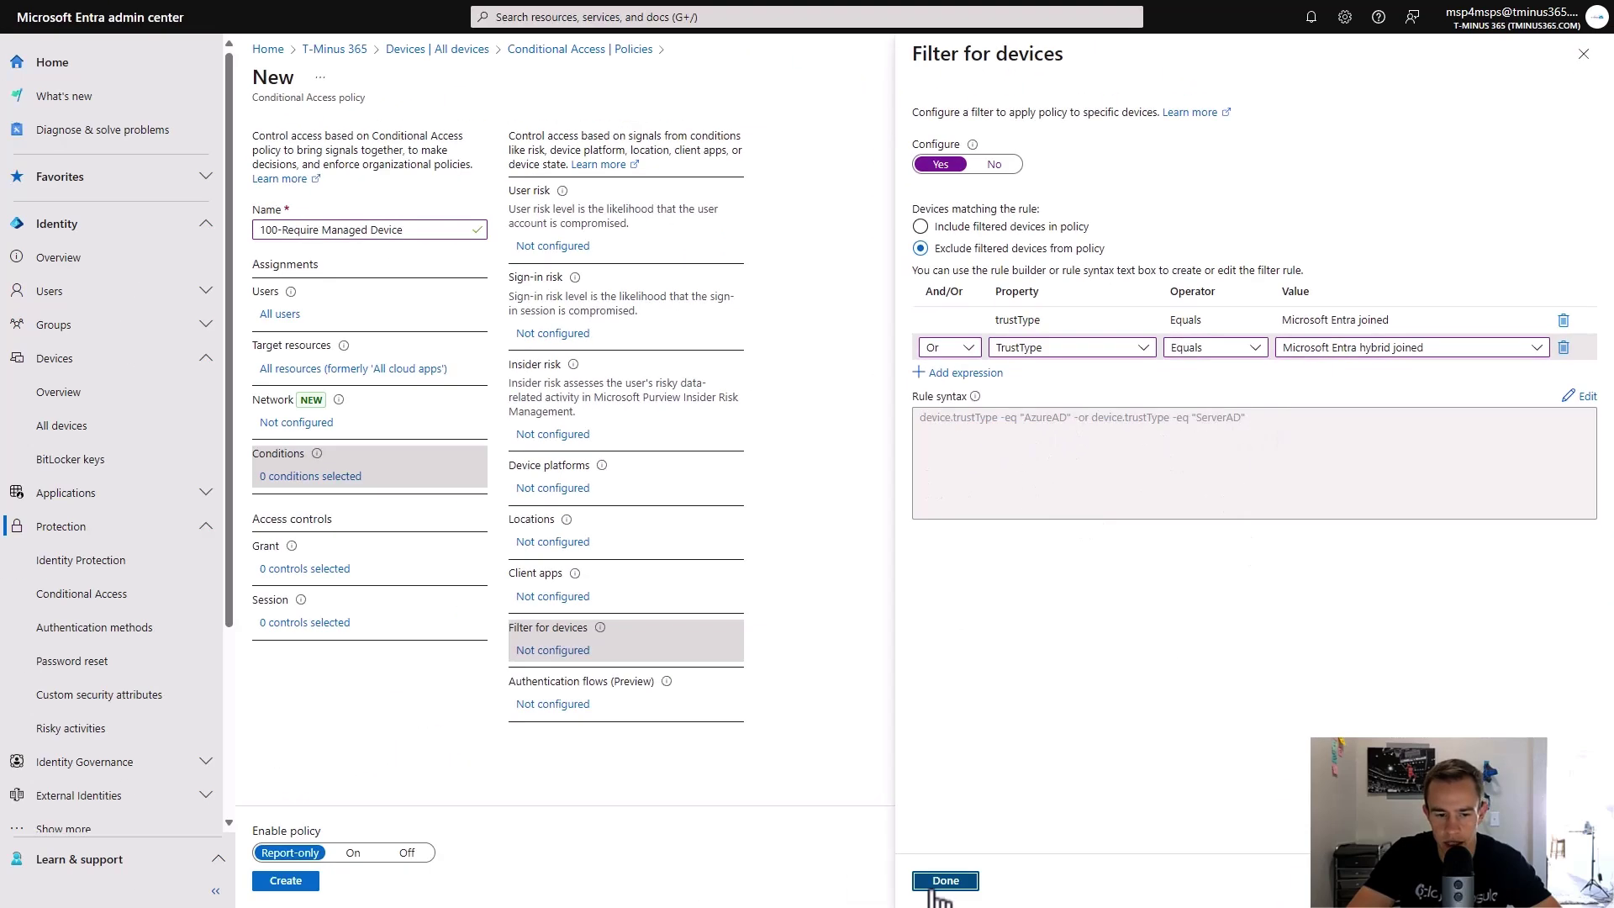
Confirm the device filter and set the Grant control to Block access
{"action": "left_click", "coordinate": [928, 878]}
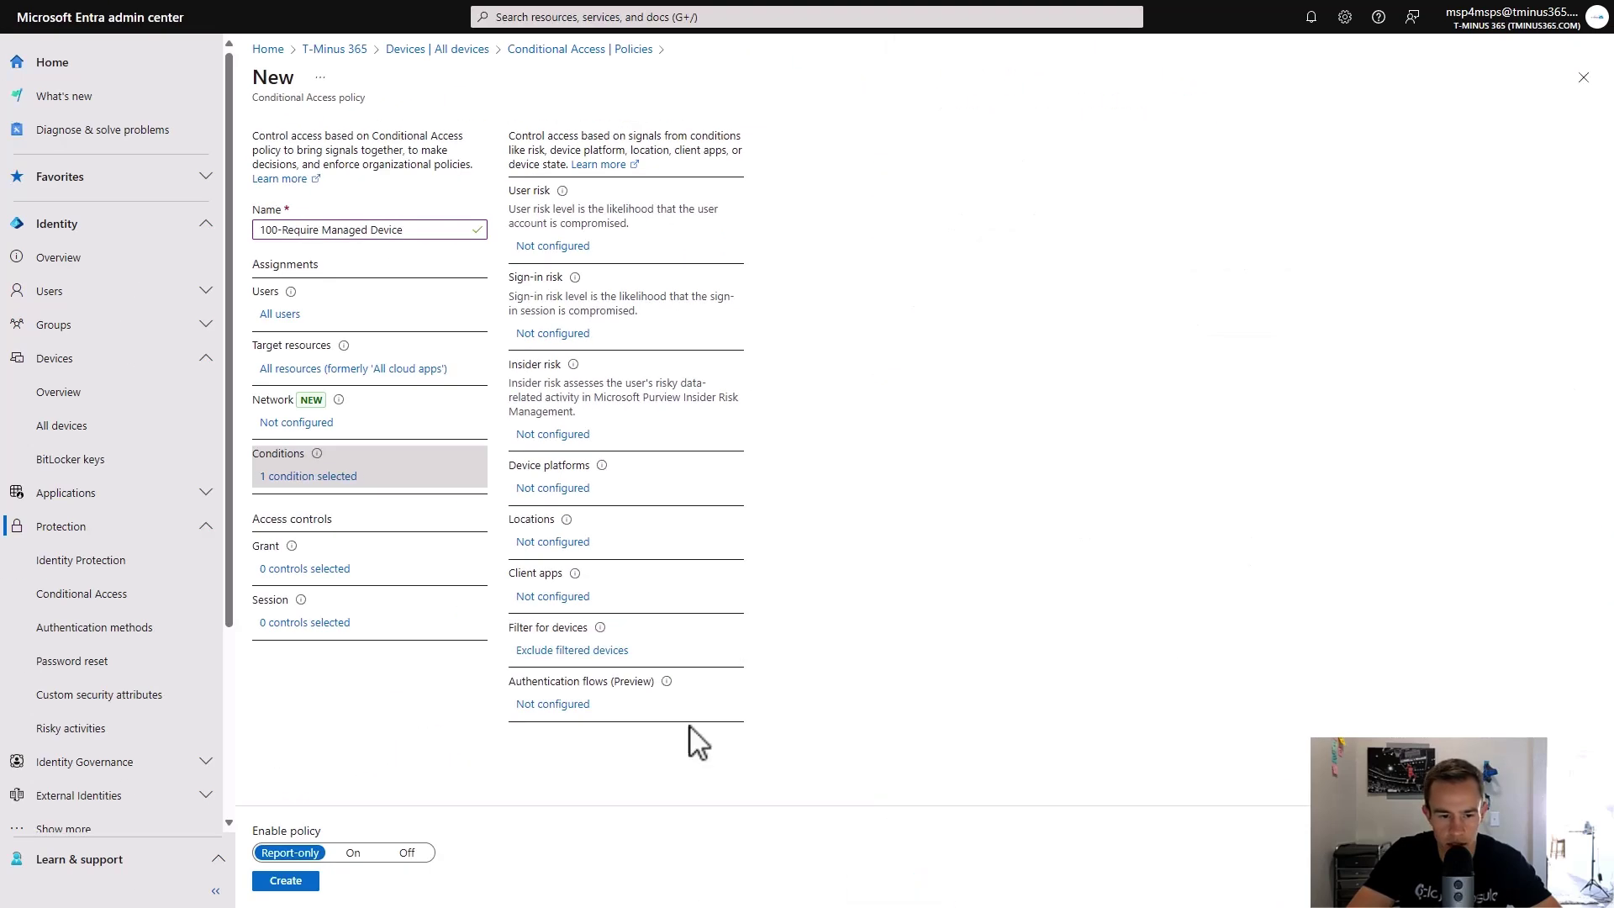
{"action": "left_click", "coordinate": [296, 570]}
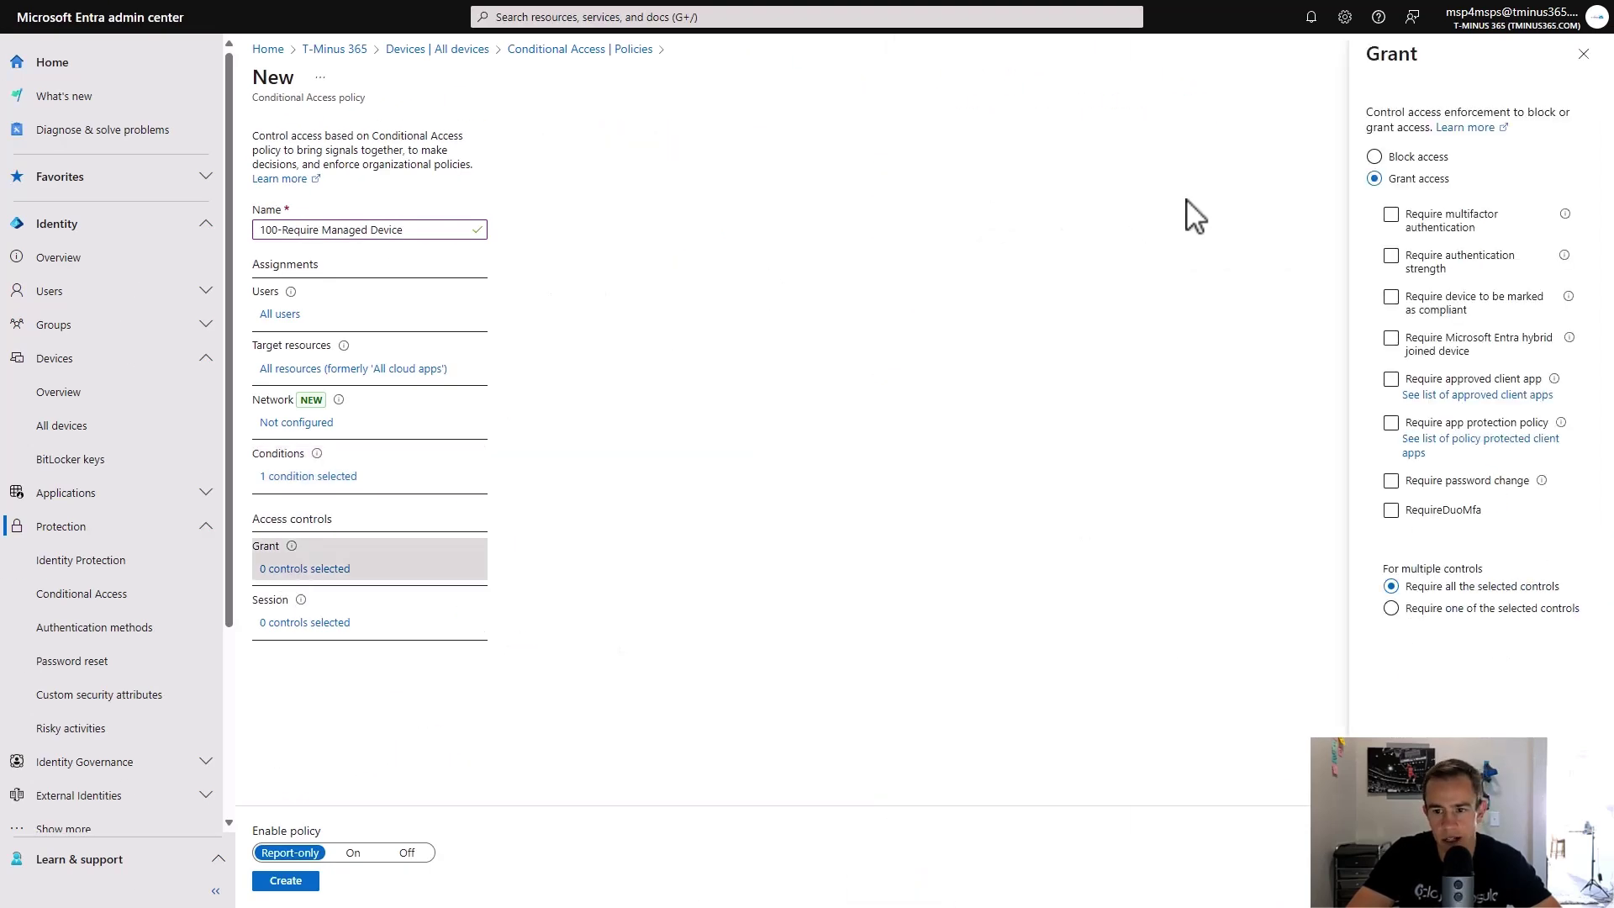
{"action": "left_click", "coordinate": [1429, 160]}
{"action": "left_click", "coordinate": [1387, 880]}
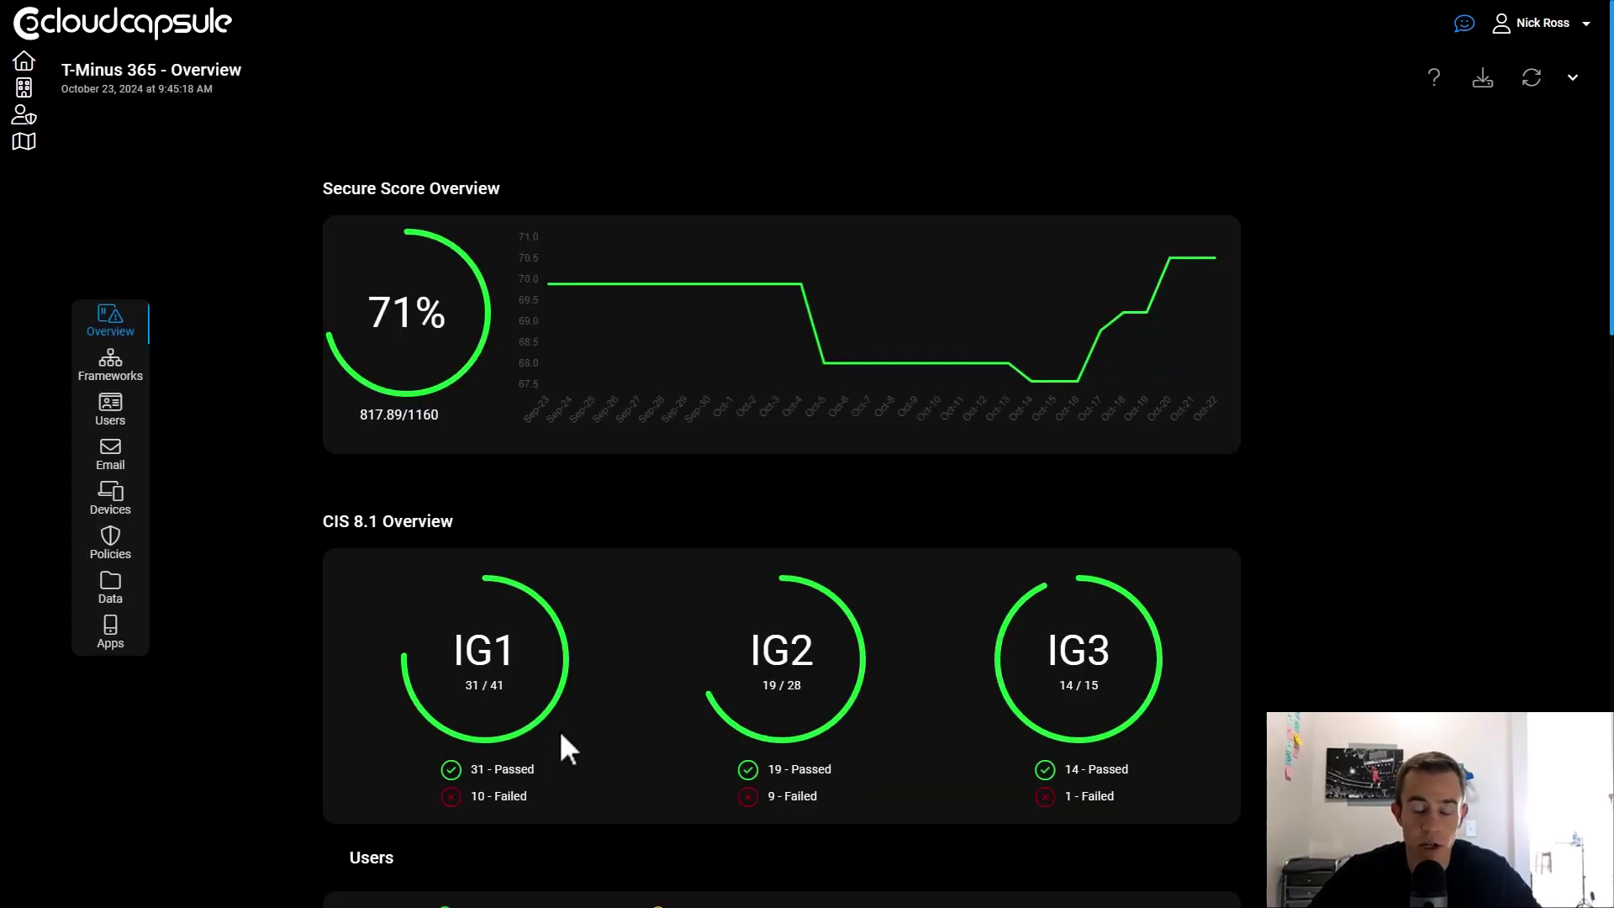
Under Frameworks, open the CIS 8.1 'Managed Devices shall be required for authentication' finding
{"action": "scroll", "coordinate": [543, 644], "scroll_direction": "down", "scroll_amount": 5}
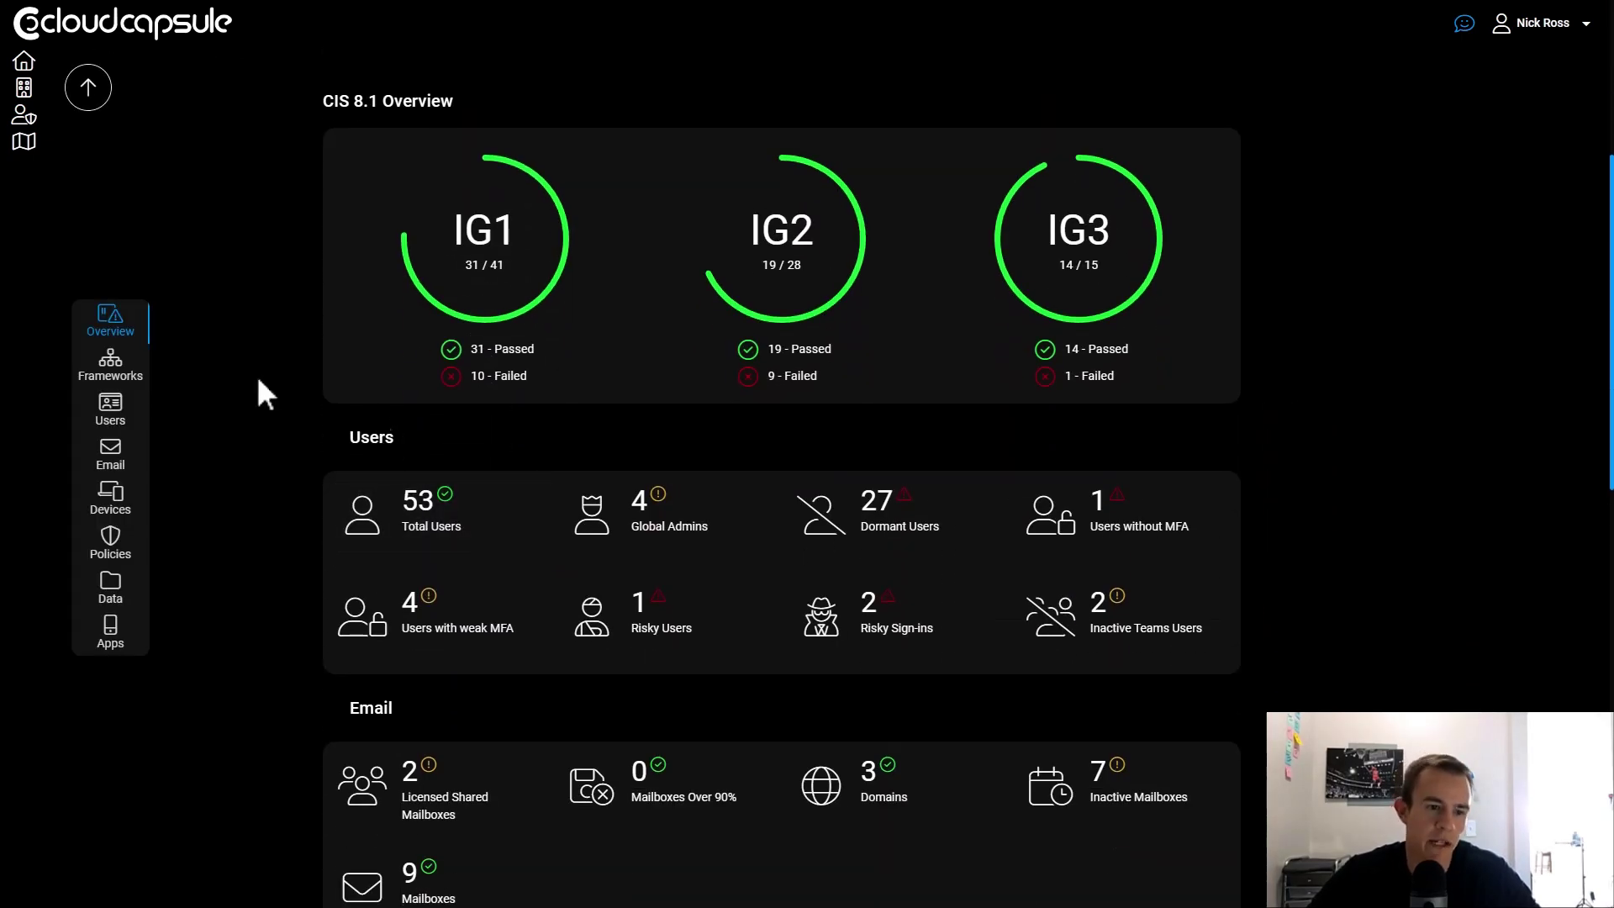
{"action": "left_click", "coordinate": [126, 385]}
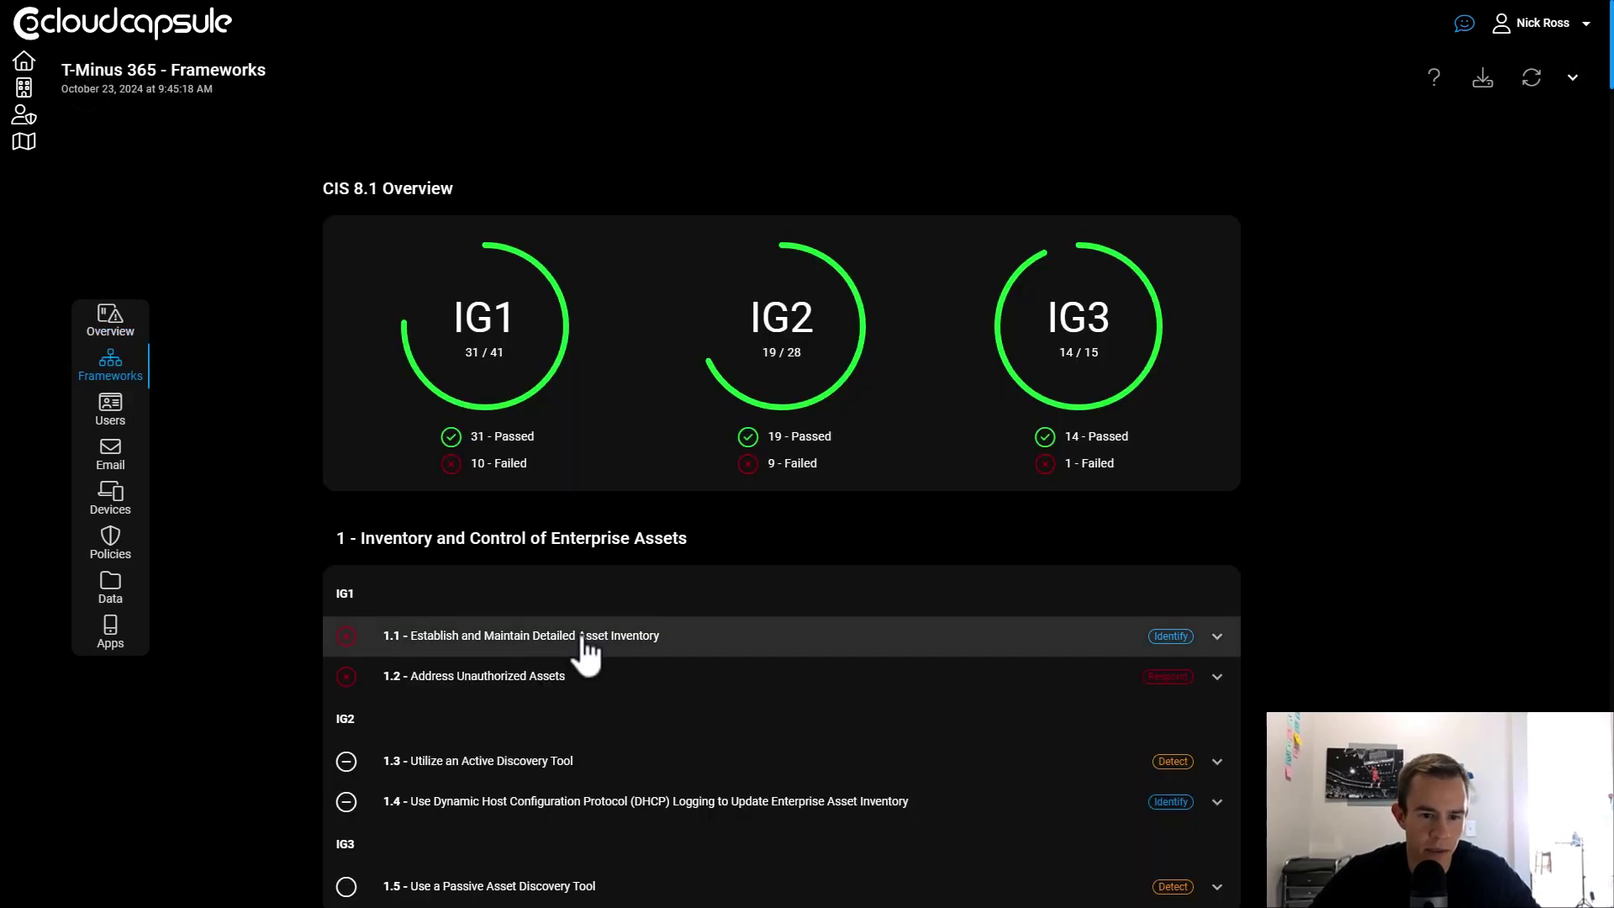
{"action": "scroll", "coordinate": [586, 652], "scroll_direction": "down", "scroll_amount": 2}
{"action": "scroll", "coordinate": [586, 652], "scroll_direction": "down", "scroll_amount": 4}
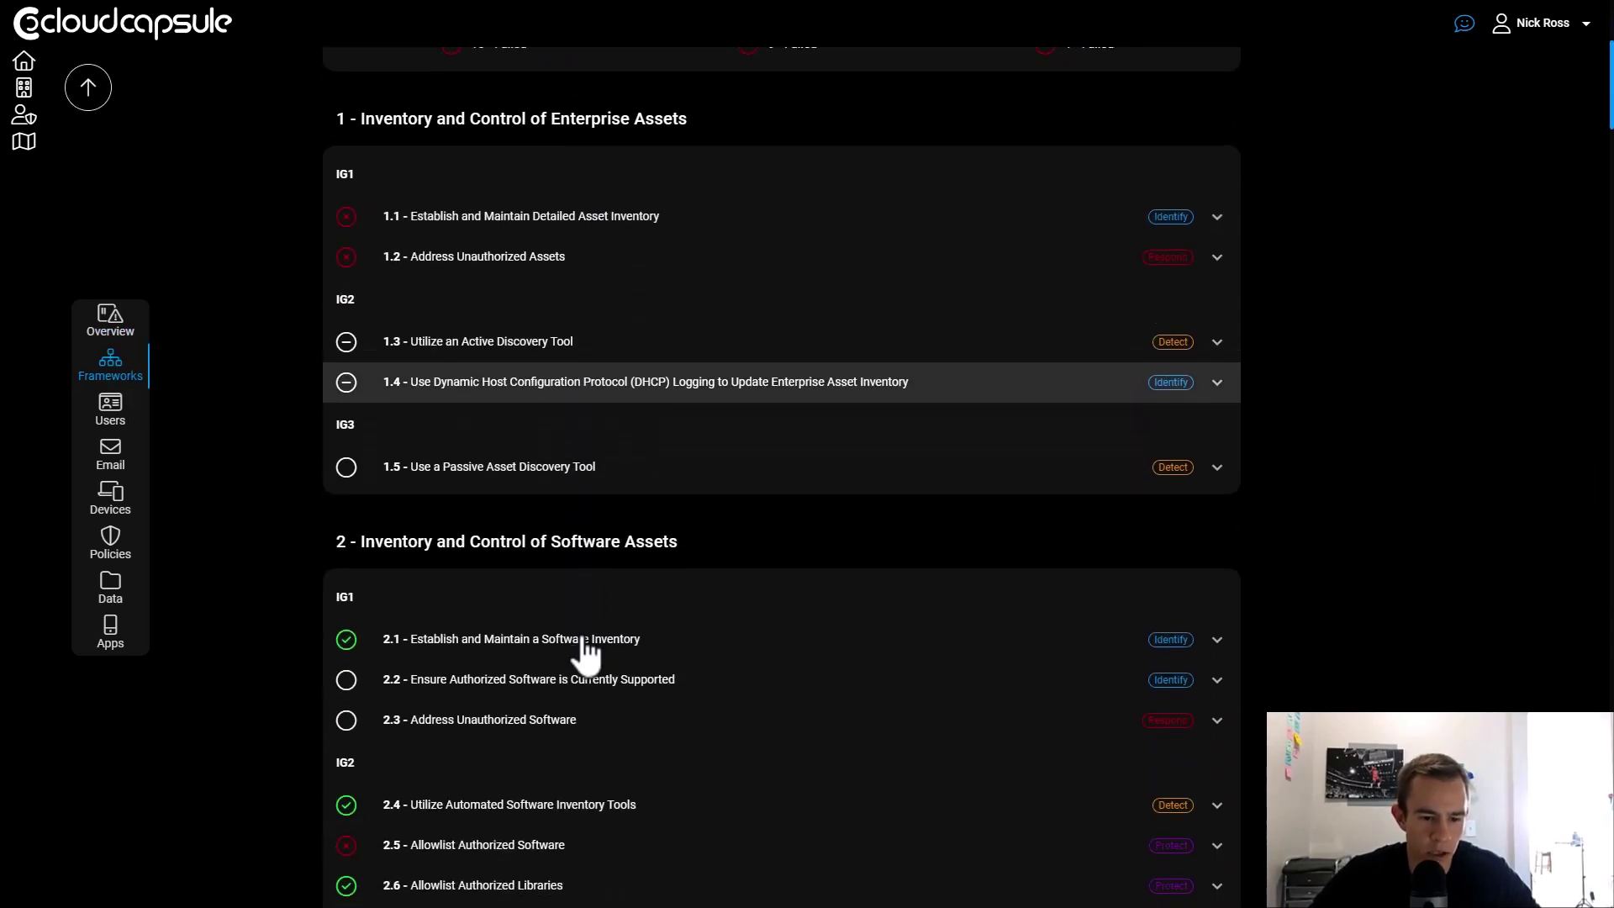
{"action": "left_click", "coordinate": [522, 766]}
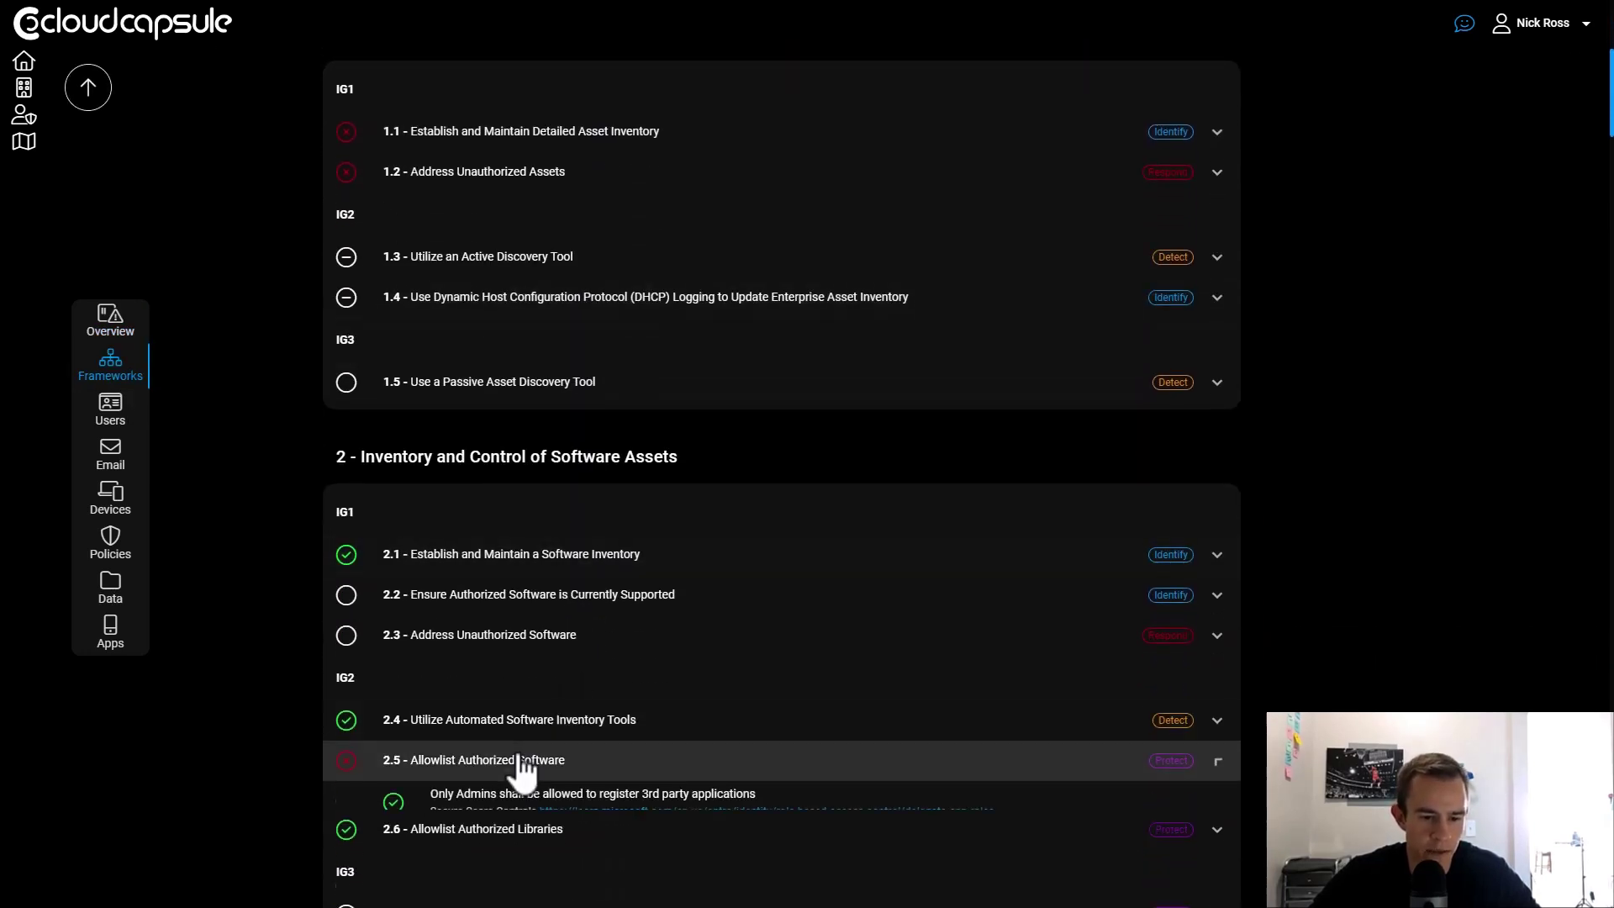
{"action": "scroll", "coordinate": [521, 765], "scroll_direction": "down", "scroll_amount": 3}
{"action": "scroll", "coordinate": [523, 503], "scroll_direction": "up", "scroll_amount": 5}
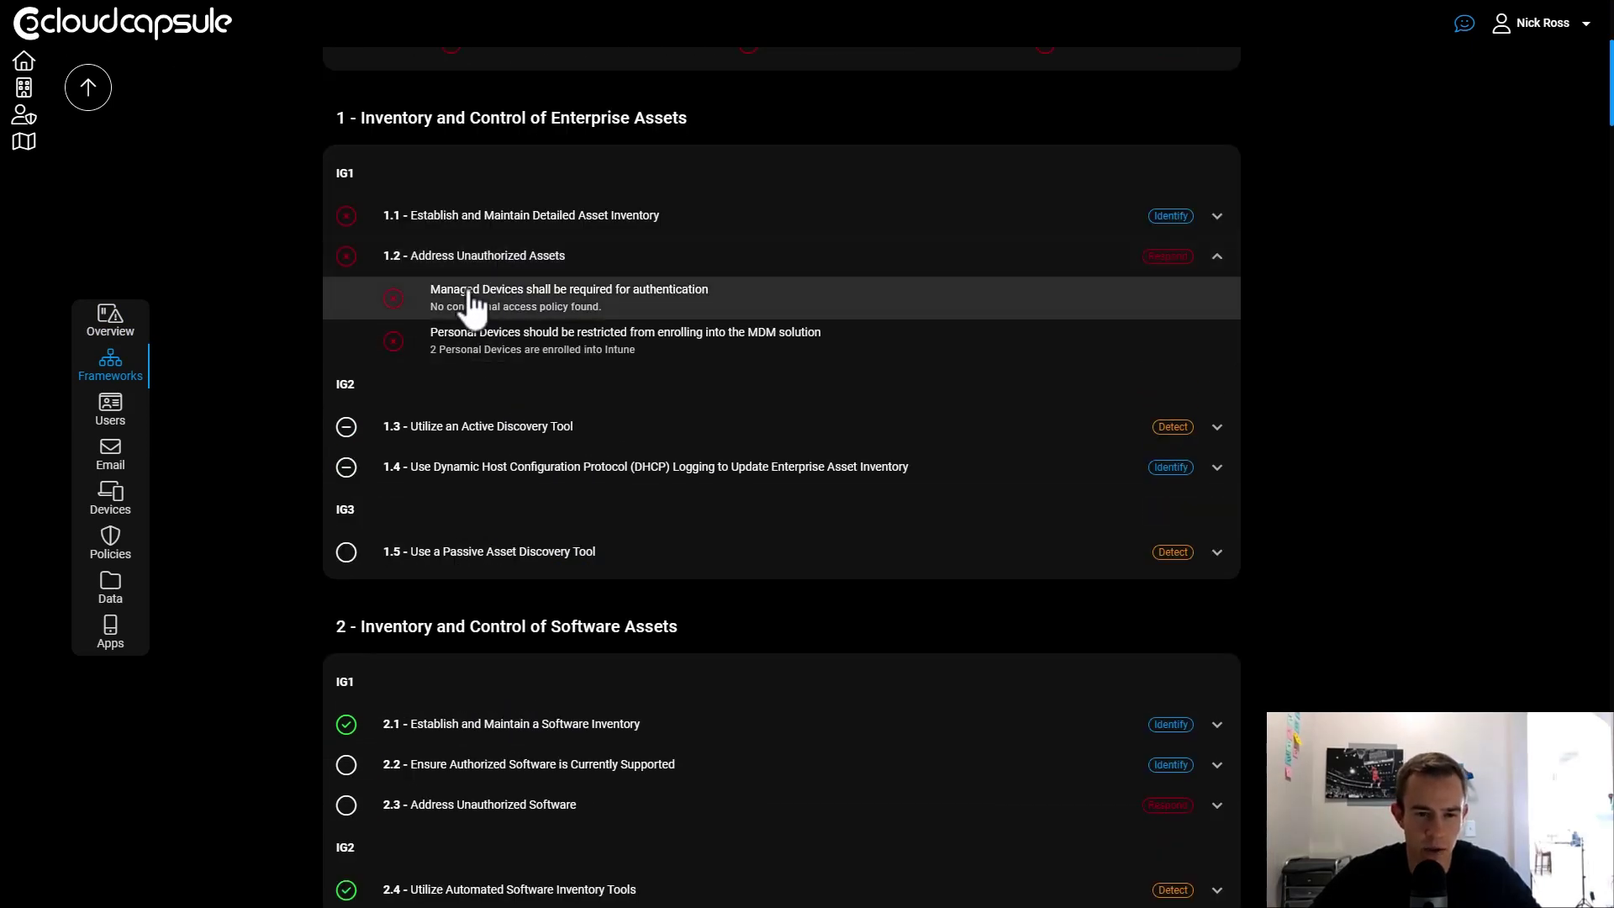
{"action": "left_click", "coordinate": [473, 301]}
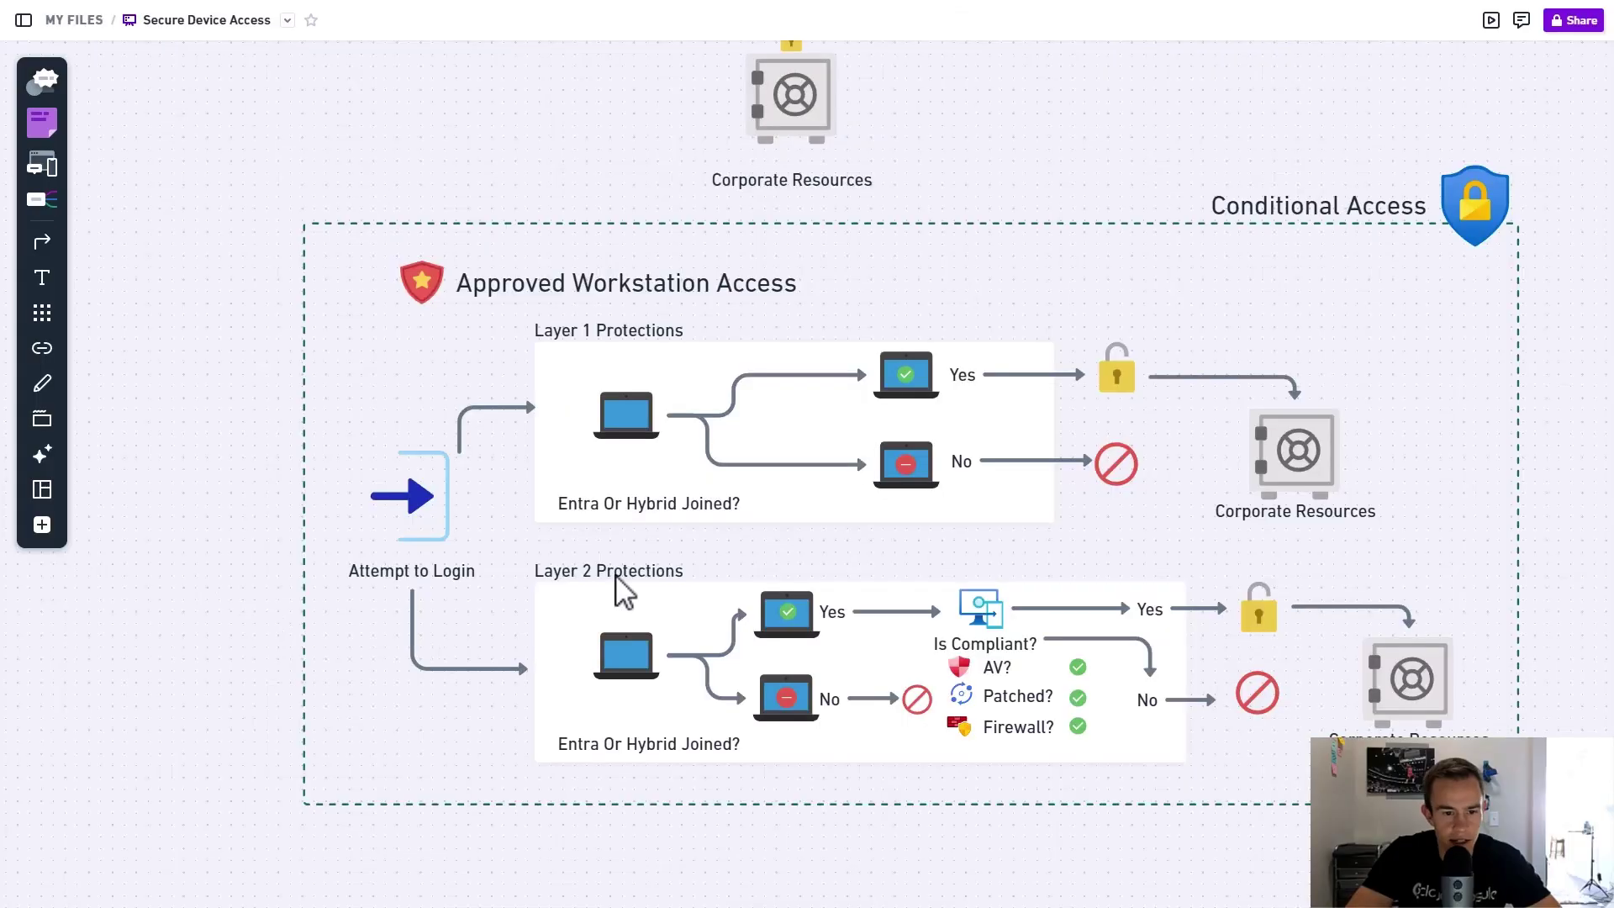
Scroll through the managed-devices finding details
{"action": "scroll", "coordinate": [612, 597], "scroll_direction": "down", "scroll_amount": 1}
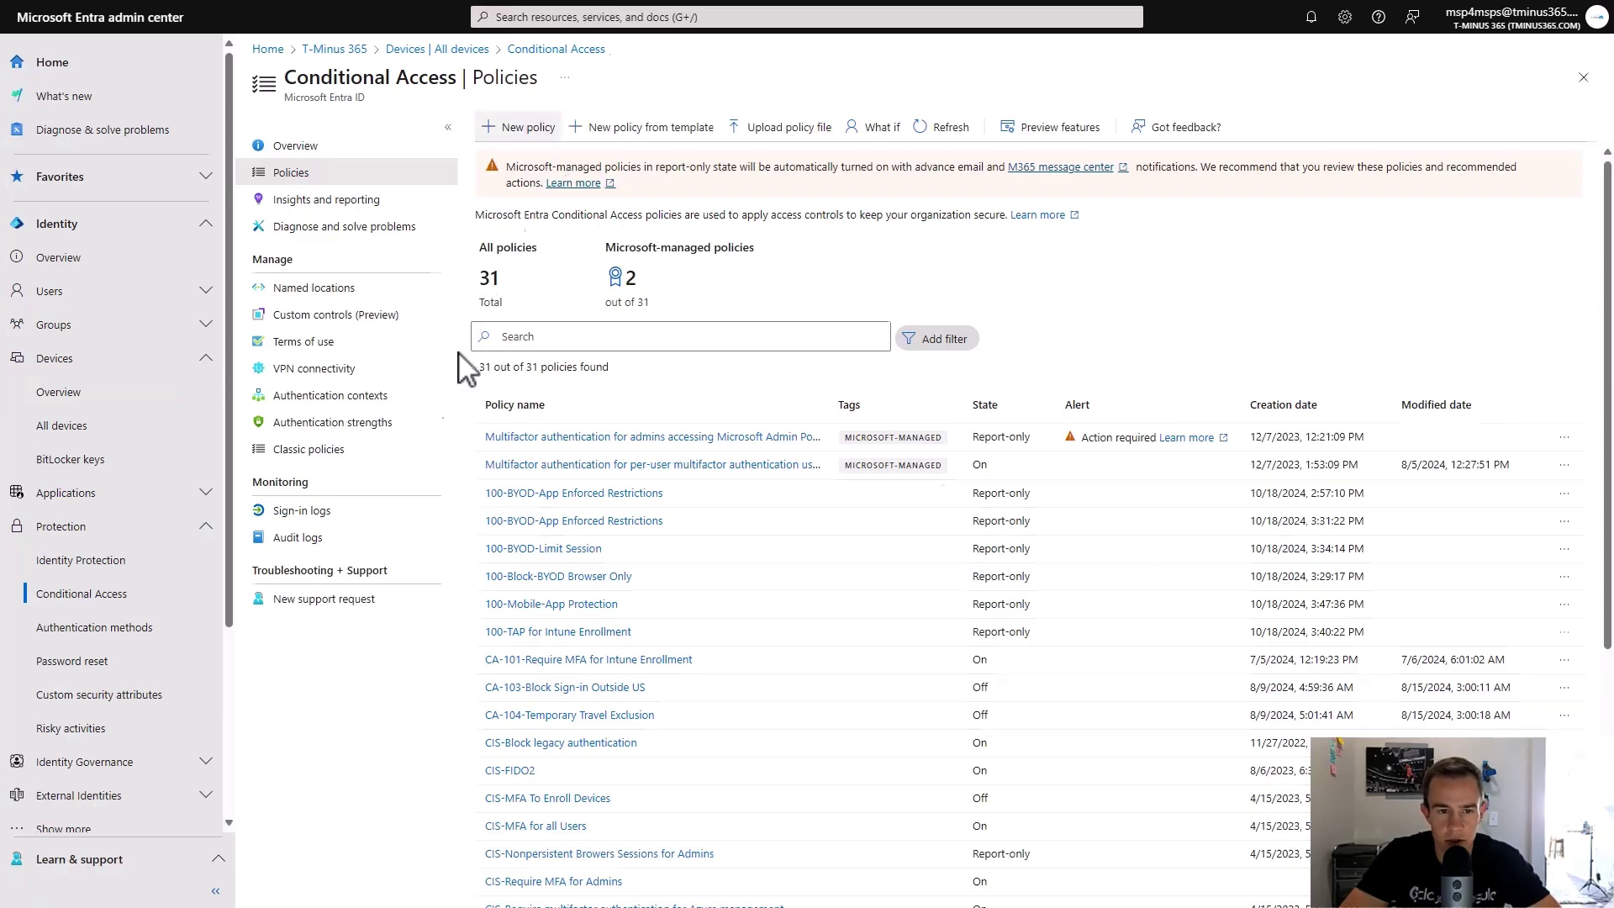
Start a new Conditional Access policy named '200-Require Device Compliance'
{"action": "left_click", "coordinate": [529, 130]}
{"action": "left_click", "coordinate": [353, 229]}
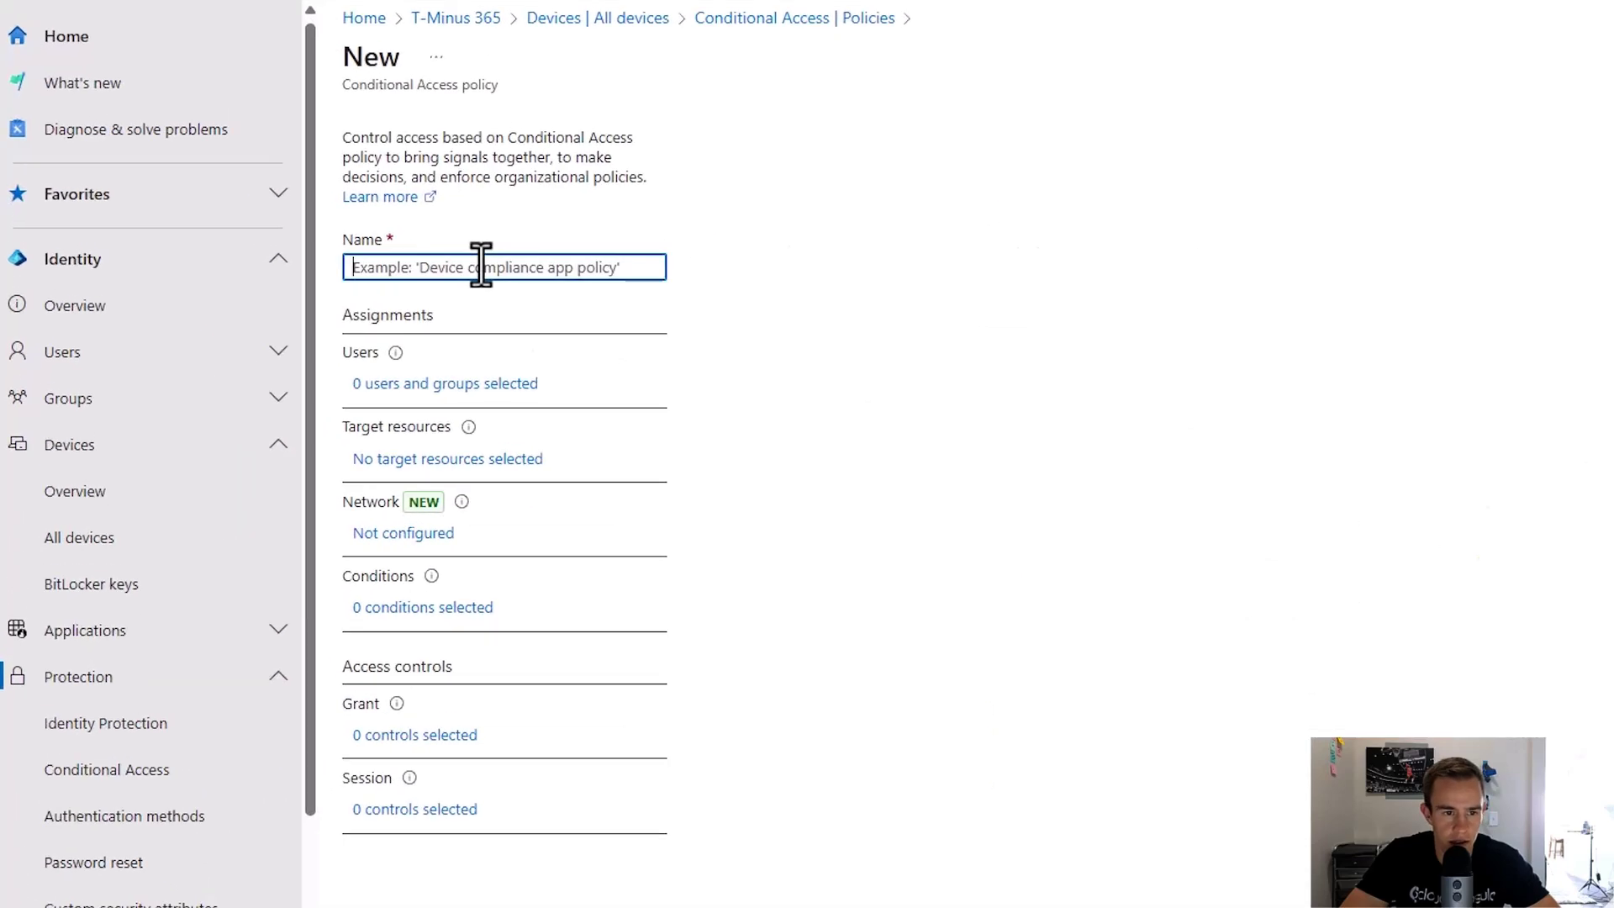
{"action": "type", "text": "101"}
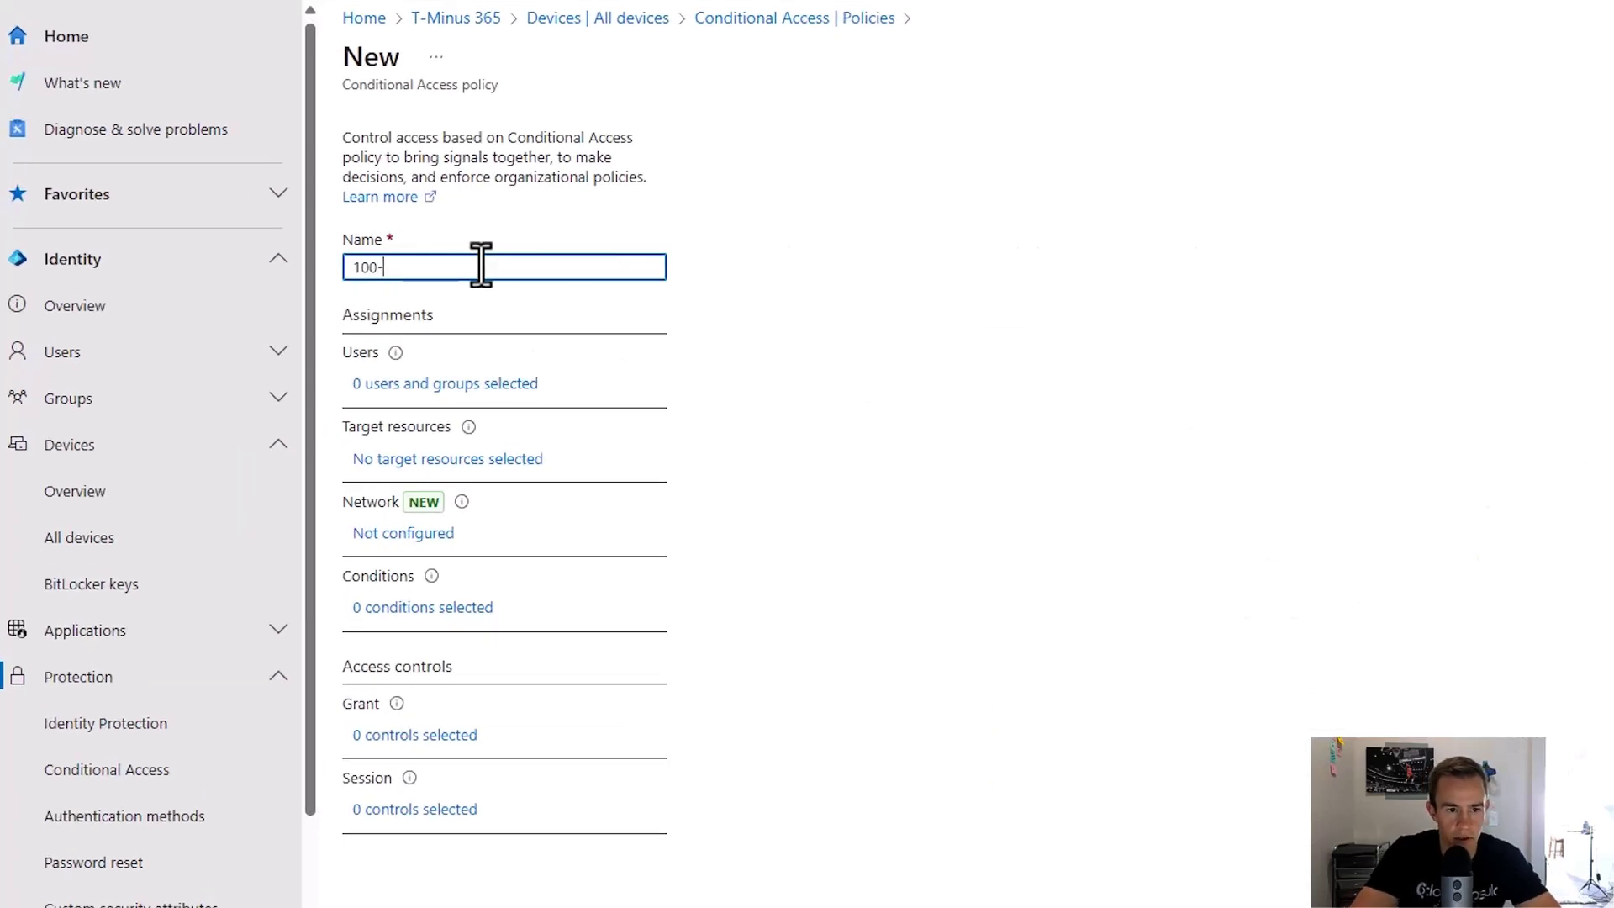
{"action": "type", "text": "-"}
{"action": "key", "text": "BackSpace"}
{"action": "key", "text": "BackSpace"}
{"action": "type", "text": "200-Require Device Compliance"}
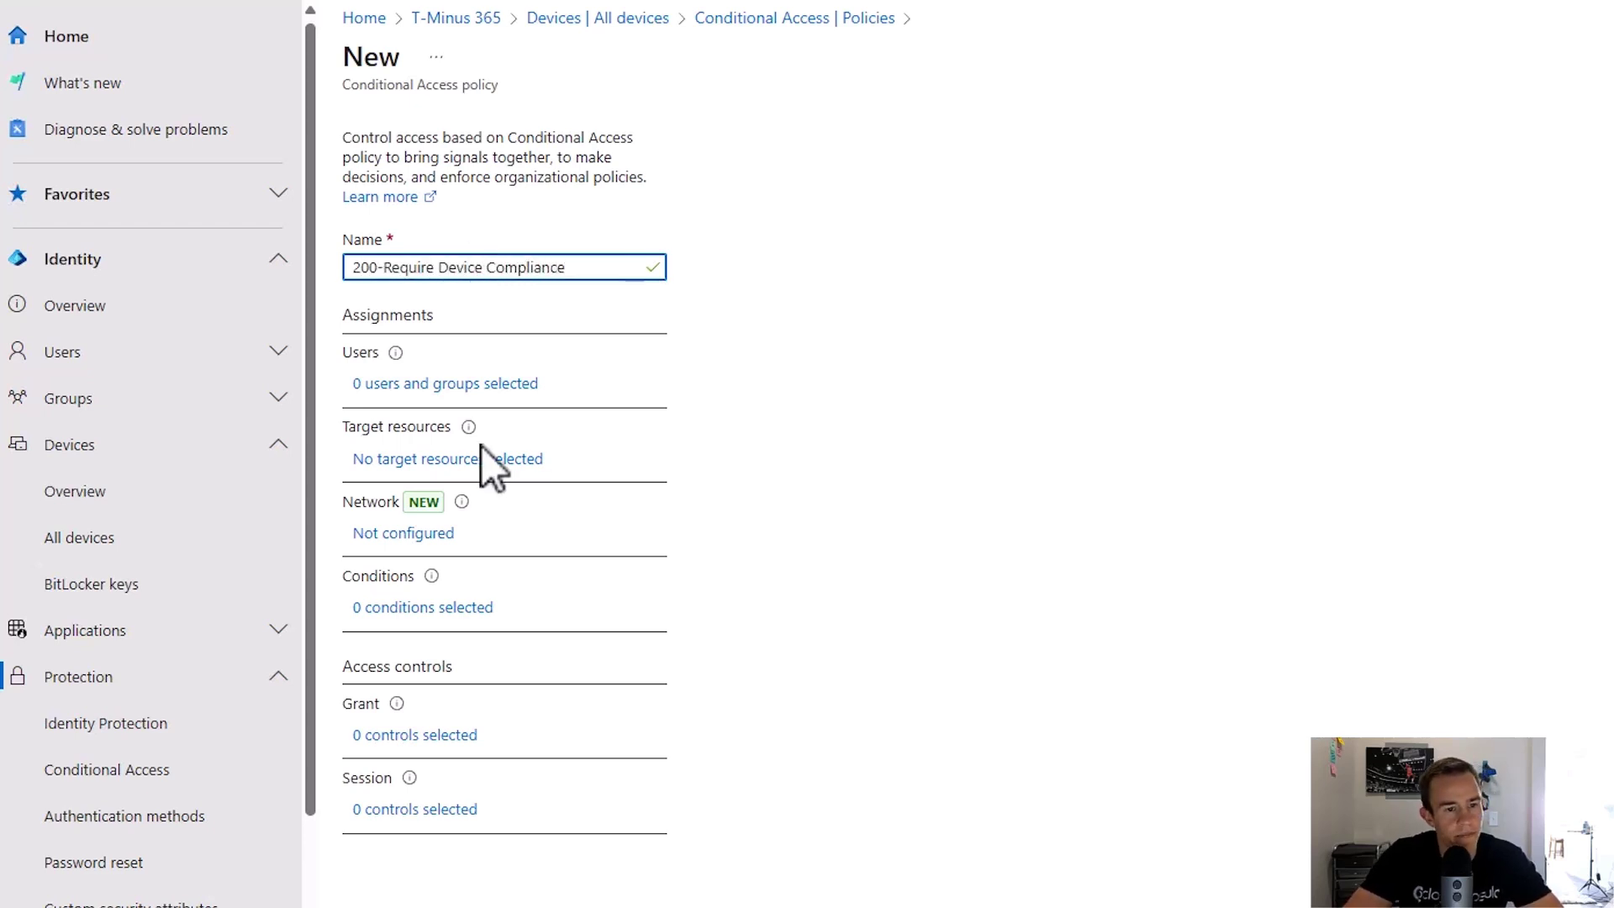
Assign the policy to All users and All resources
{"action": "left_click", "coordinate": [538, 389]}
{"action": "left_click", "coordinate": [794, 324]}
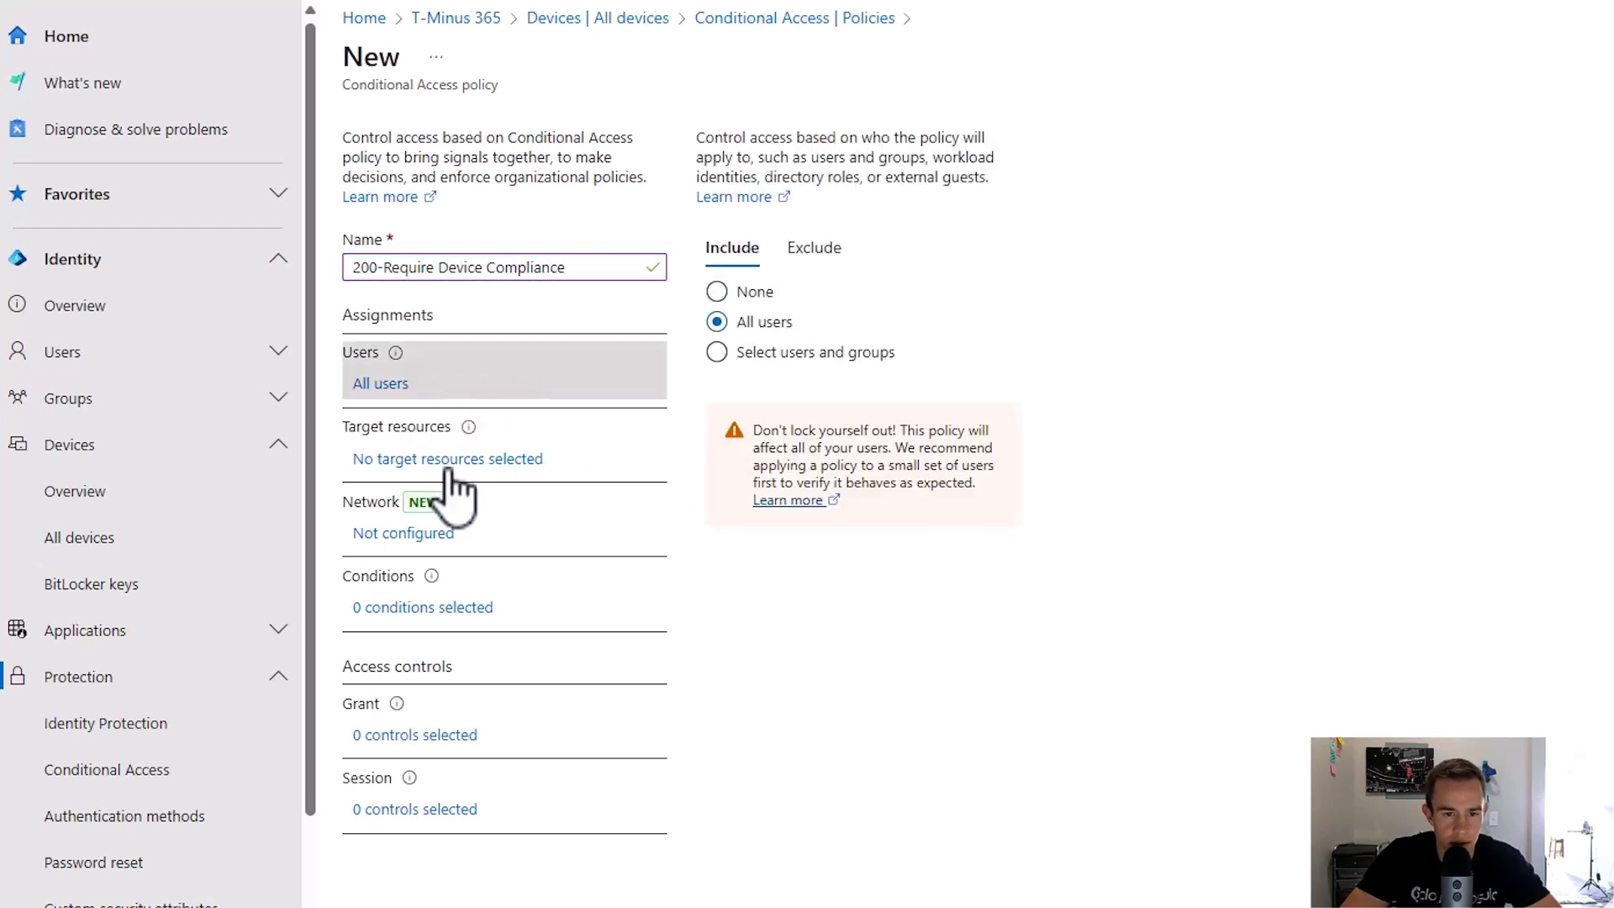
{"action": "left_click", "coordinate": [437, 473]}
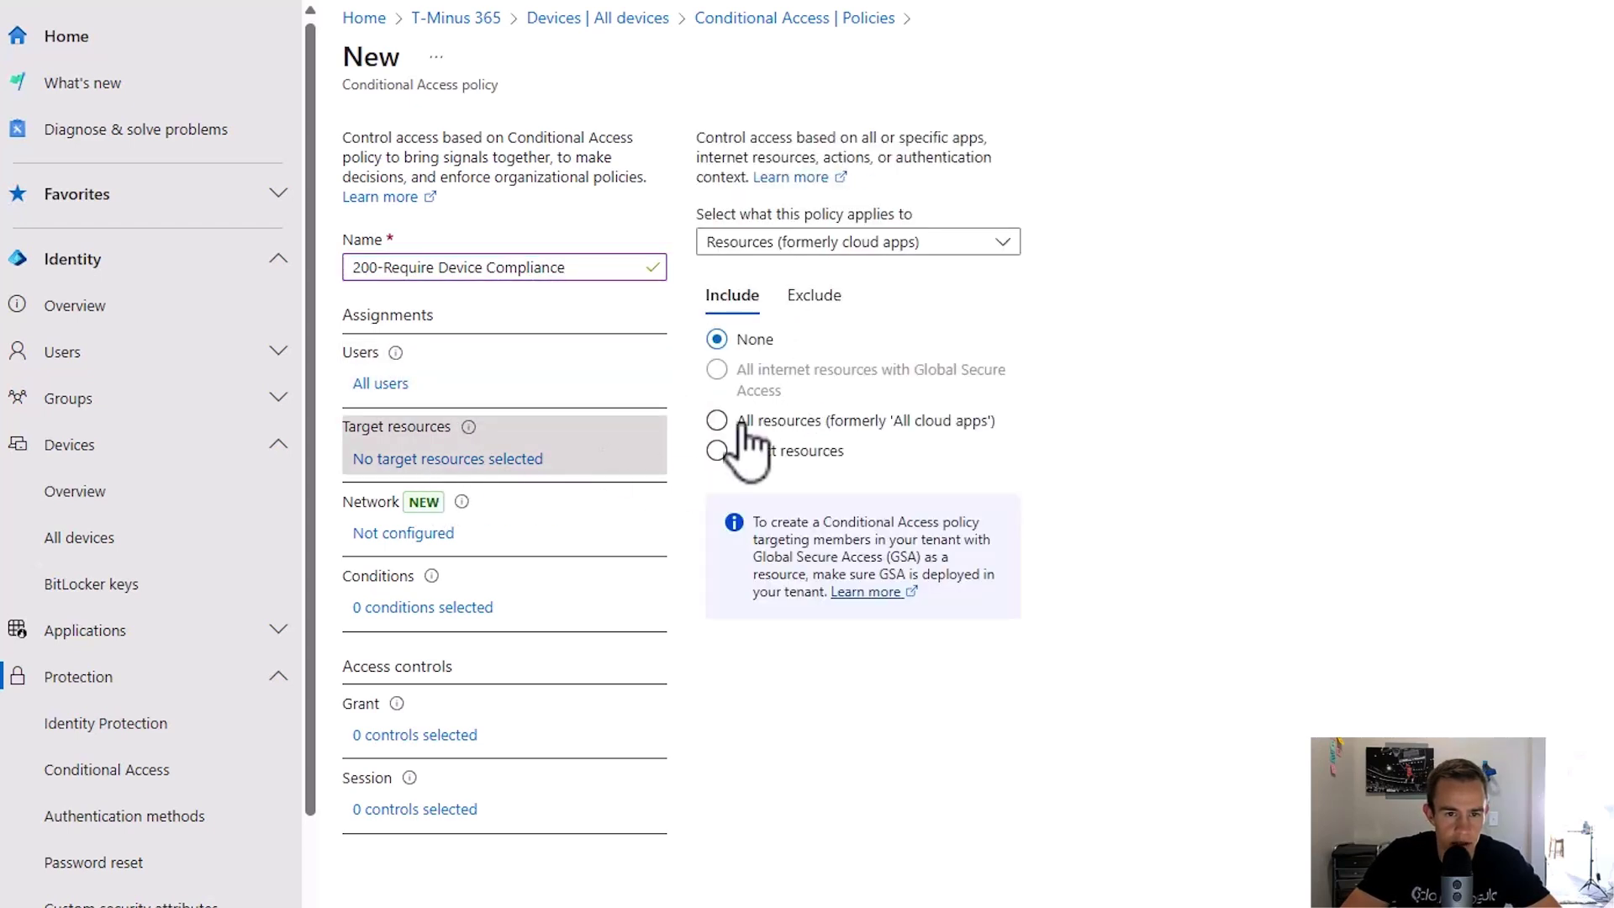
{"action": "left_click", "coordinate": [772, 422]}
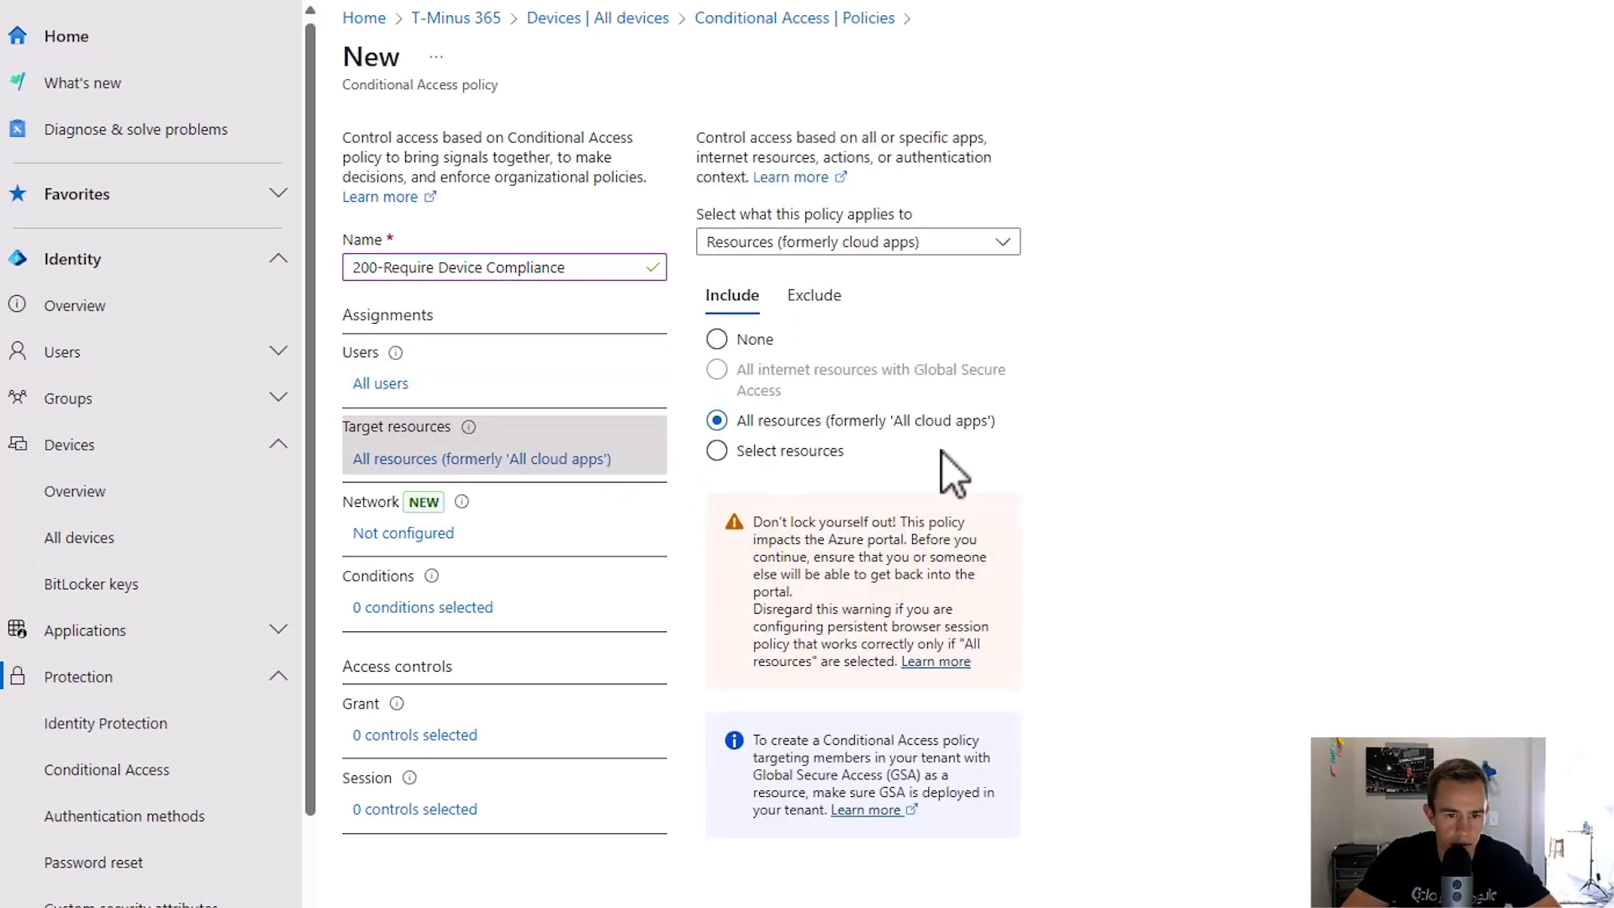
Configure the Device platforms condition to any device, excluding Android and iOS
{"action": "left_click", "coordinate": [407, 538]}
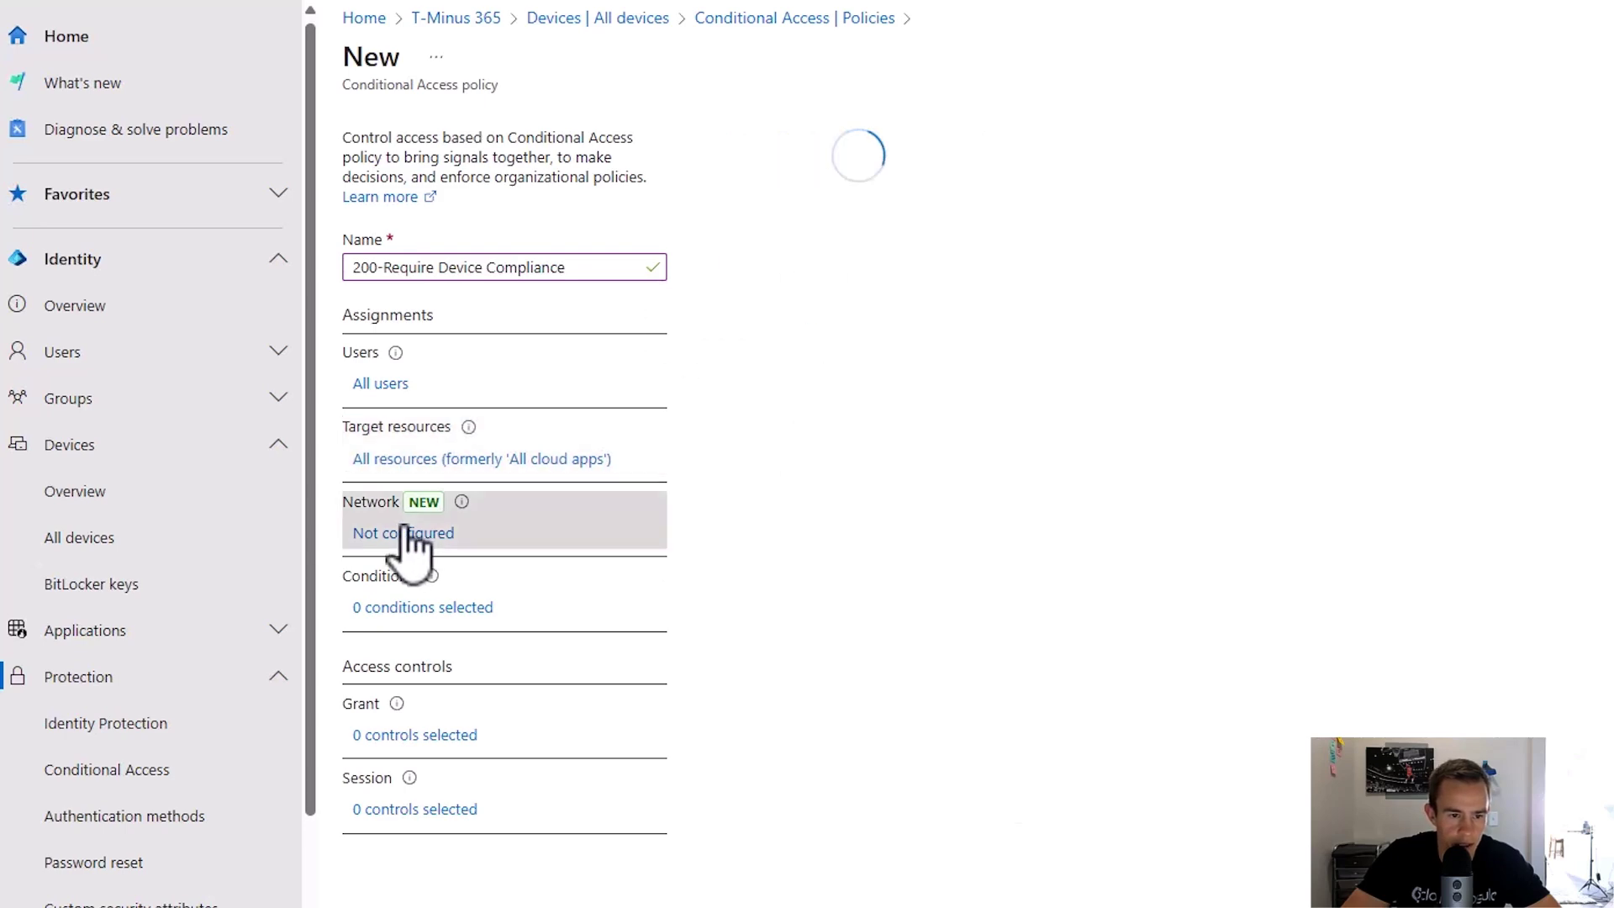
{"action": "left_click", "coordinate": [395, 612]}
{"action": "scroll", "coordinate": [626, 790], "scroll_direction": "down", "scroll_amount": 1}
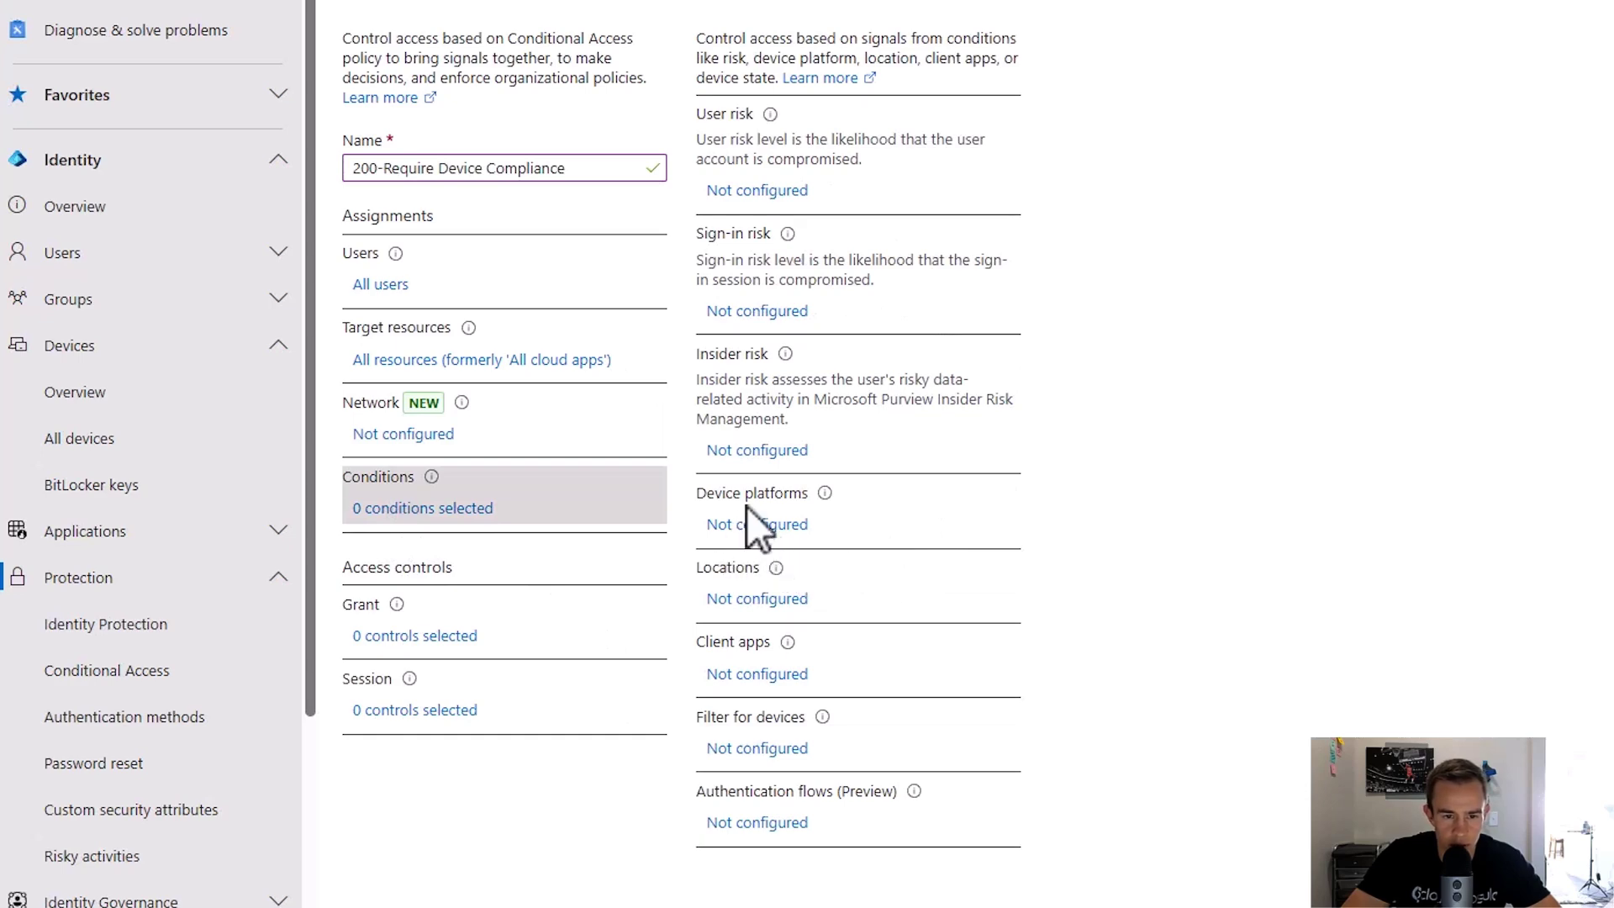
{"action": "left_click", "coordinate": [767, 527]}
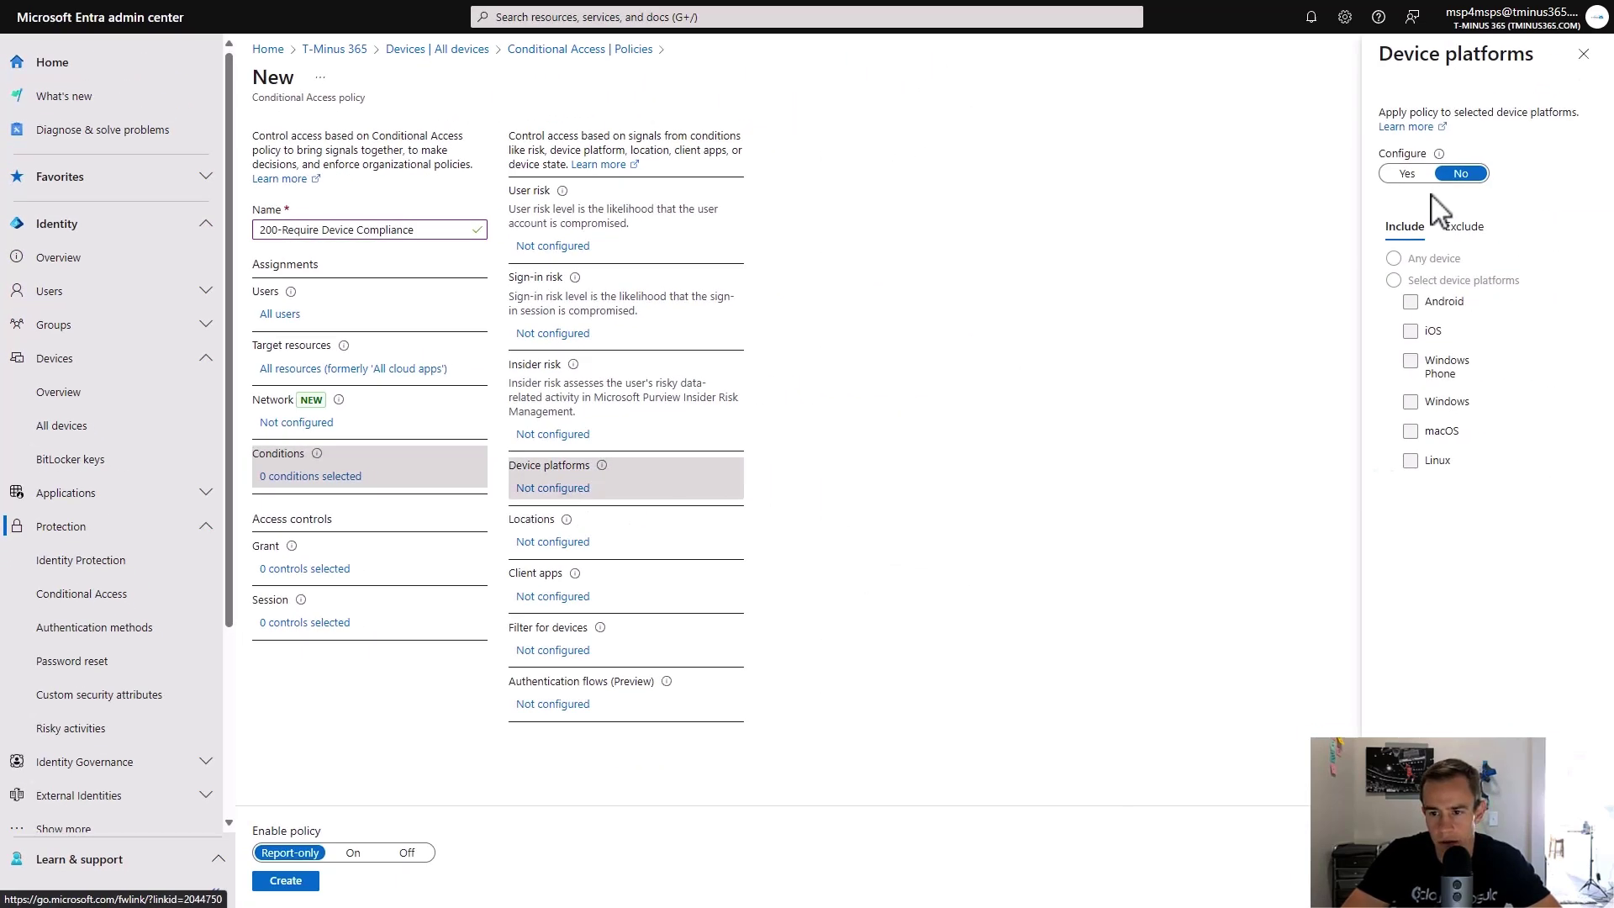
{"action": "left_click", "coordinate": [1464, 229]}
{"action": "left_click", "coordinate": [1408, 173]}
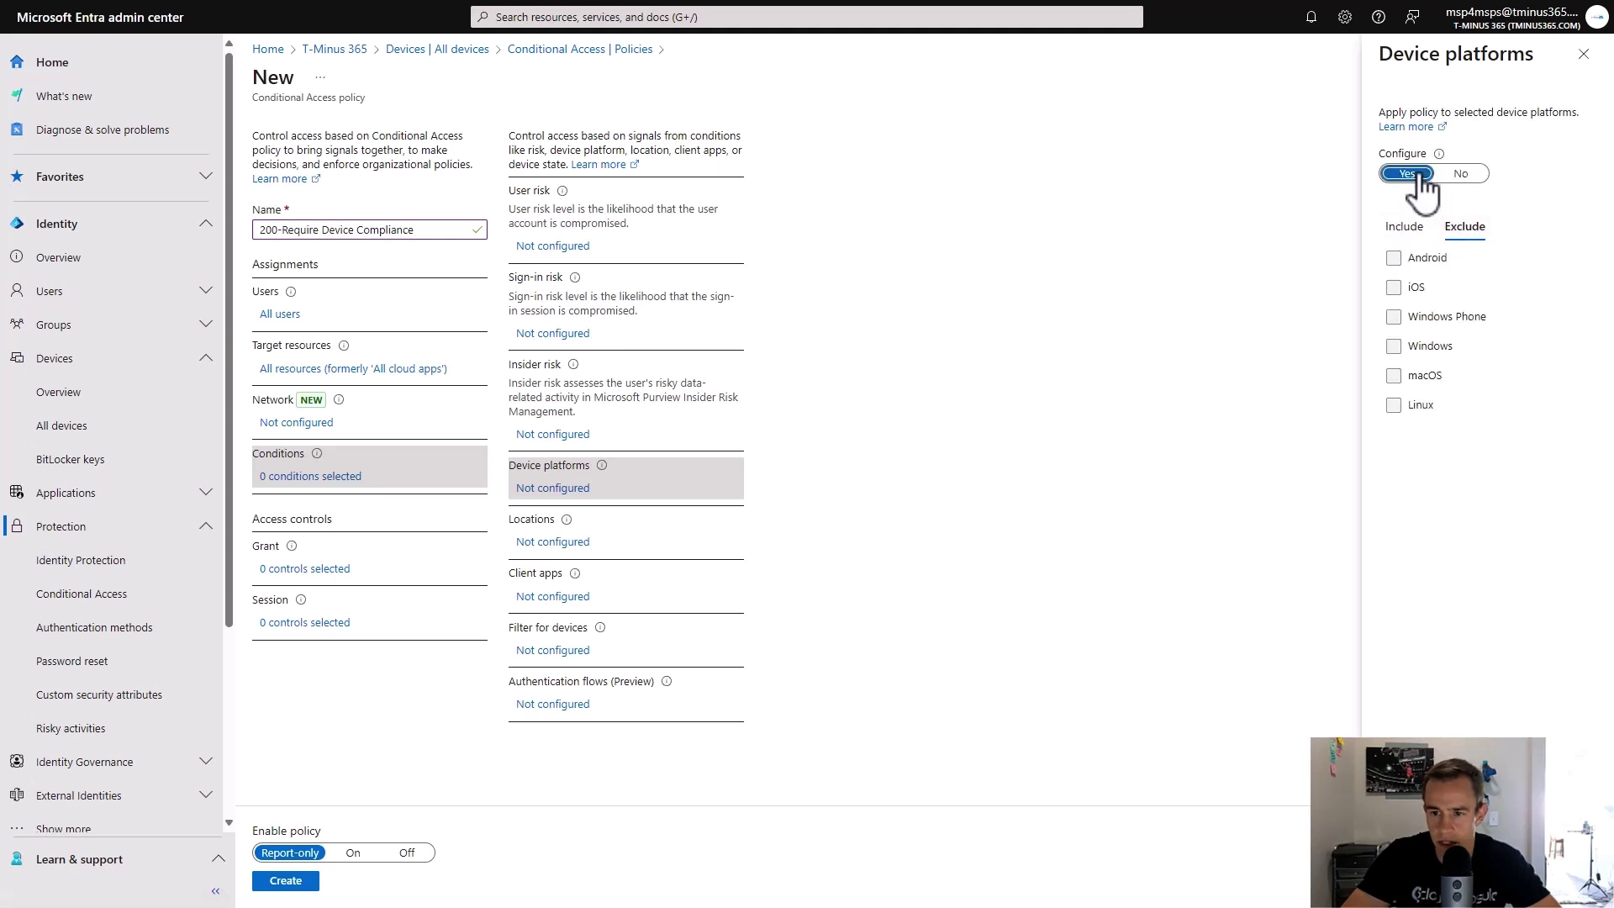
{"action": "left_click", "coordinate": [1404, 259]}
{"action": "left_click", "coordinate": [1395, 287]}
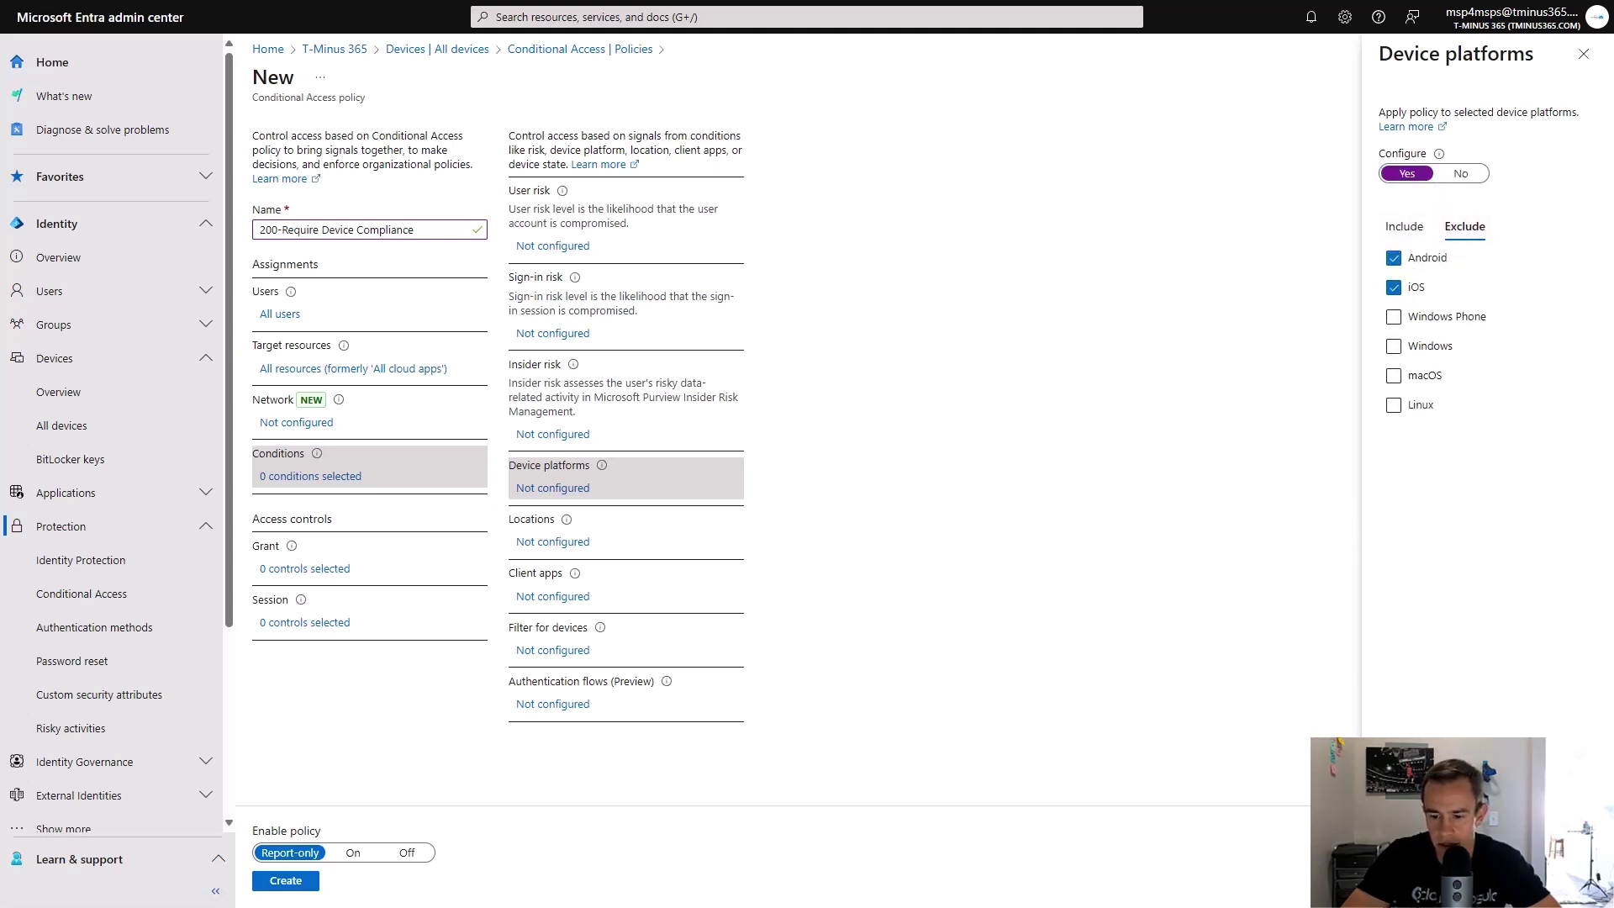
{"action": "left_click", "coordinate": [1400, 880]}
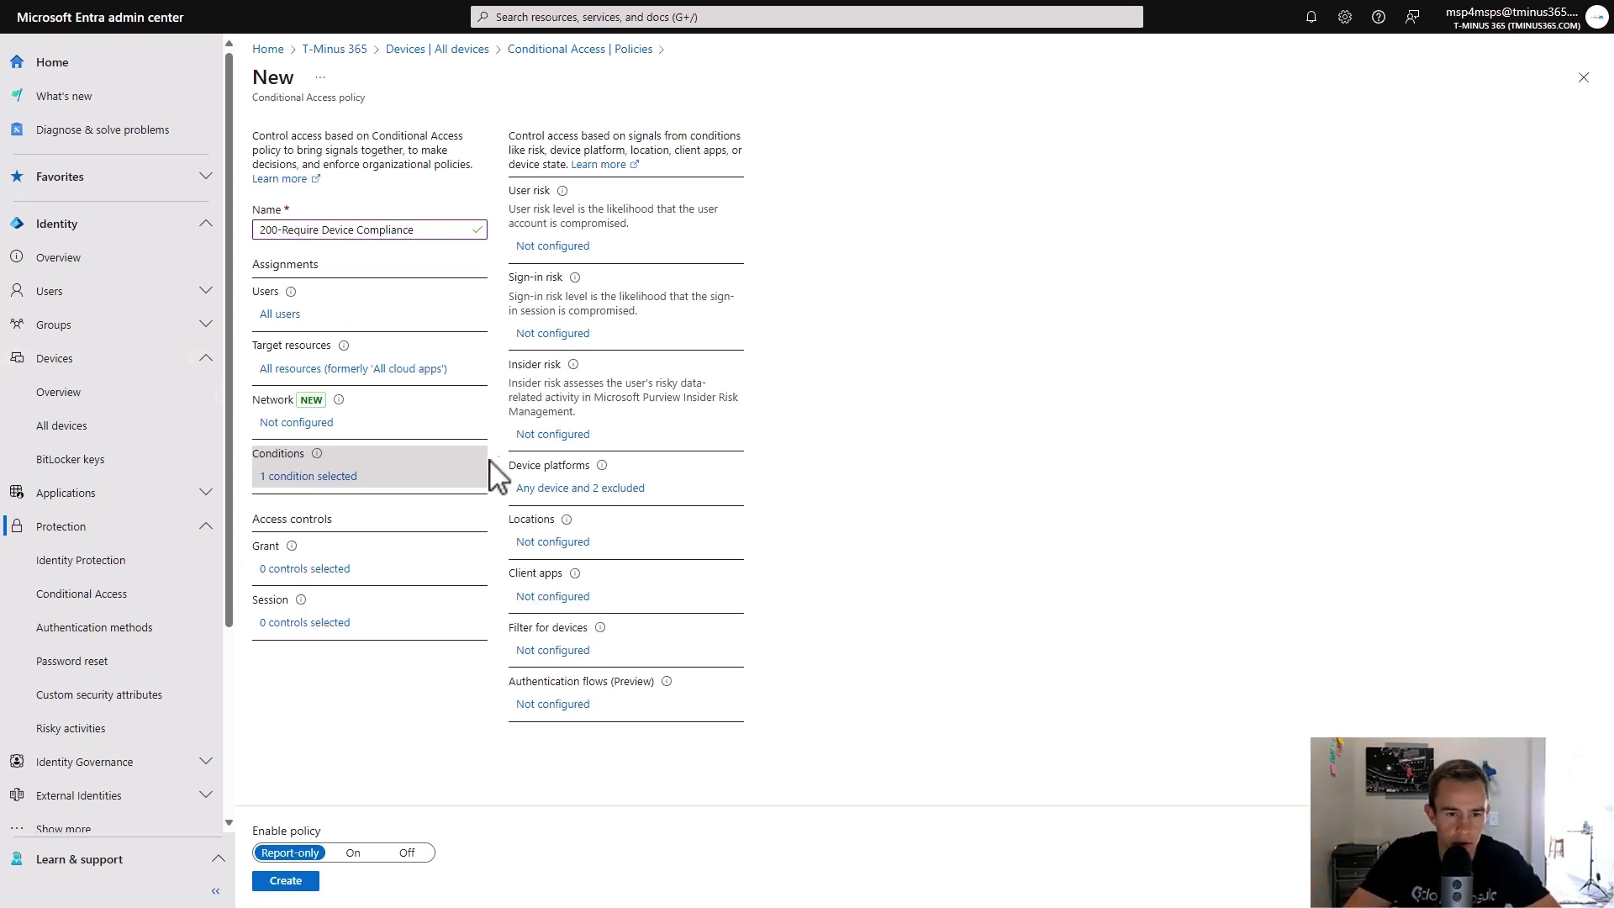
Set the grant control to require the device to be marked as compliant (1 control selected)
{"action": "left_click", "coordinate": [323, 570]}
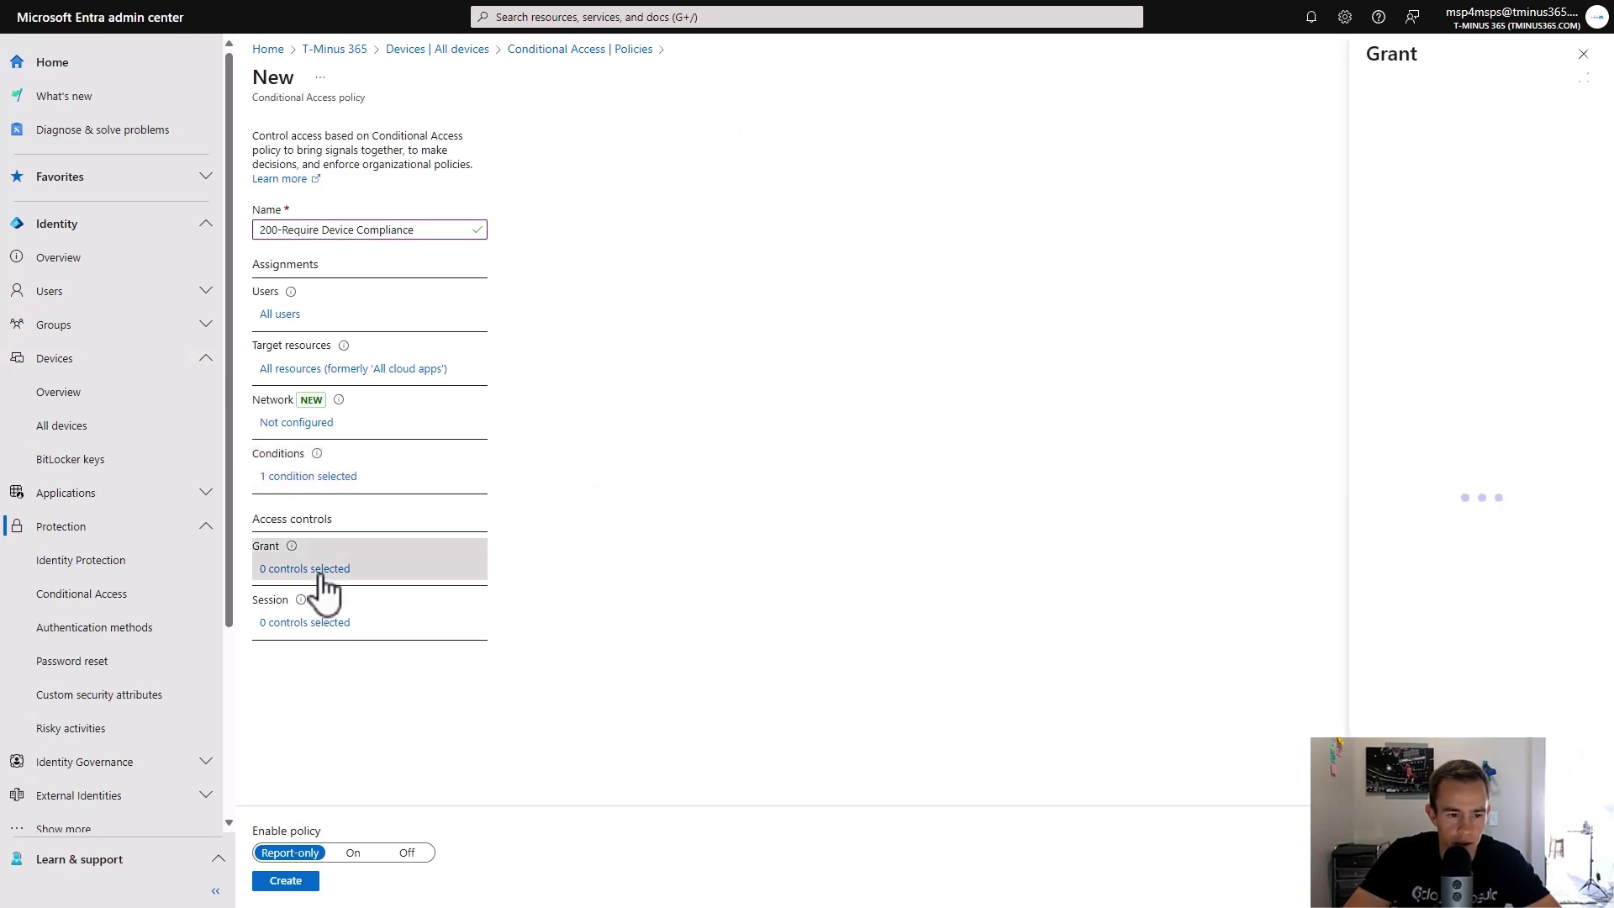
{"action": "left_click", "coordinate": [1459, 235]}
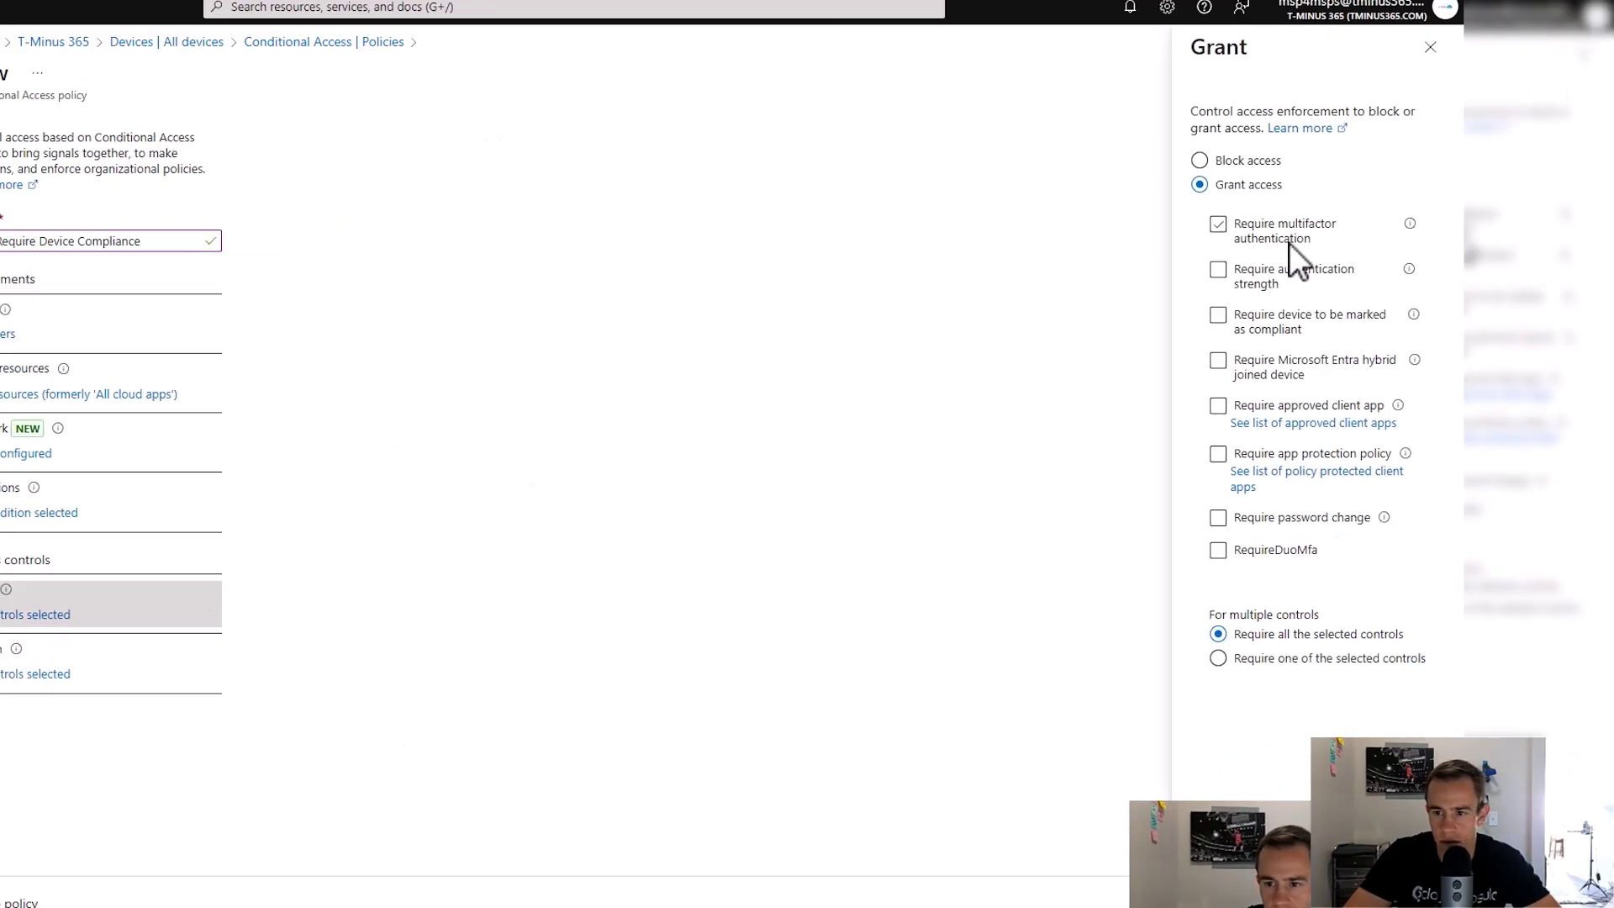
{"action": "left_click", "coordinate": [1289, 242]}
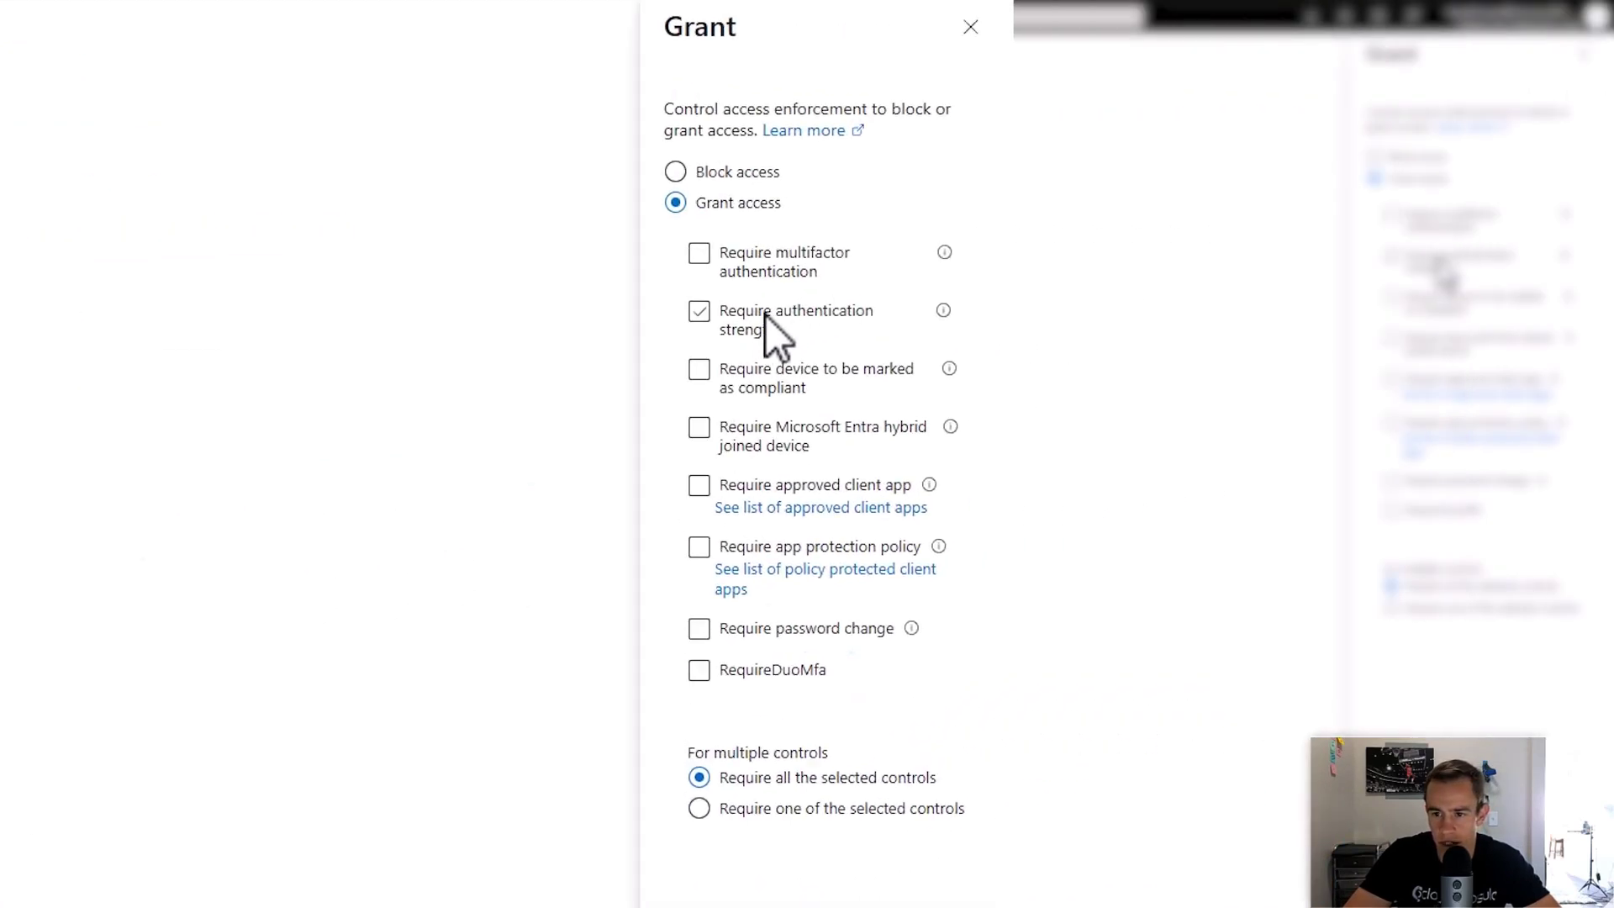
{"action": "left_click", "coordinate": [1273, 318]}
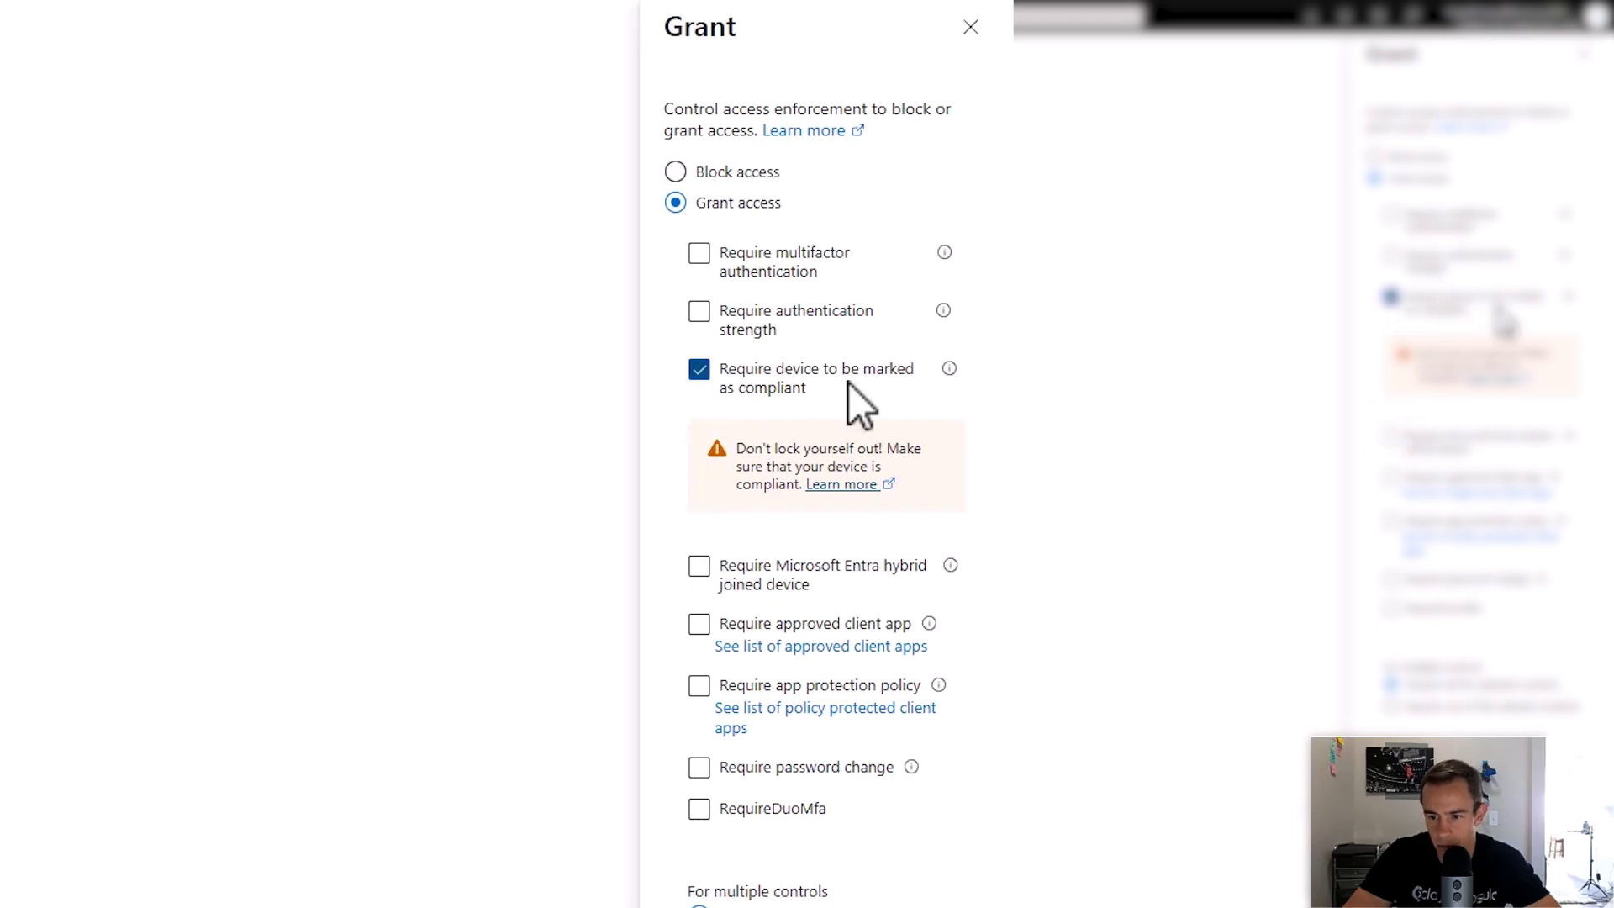
{"action": "left_click", "coordinate": [716, 578]}
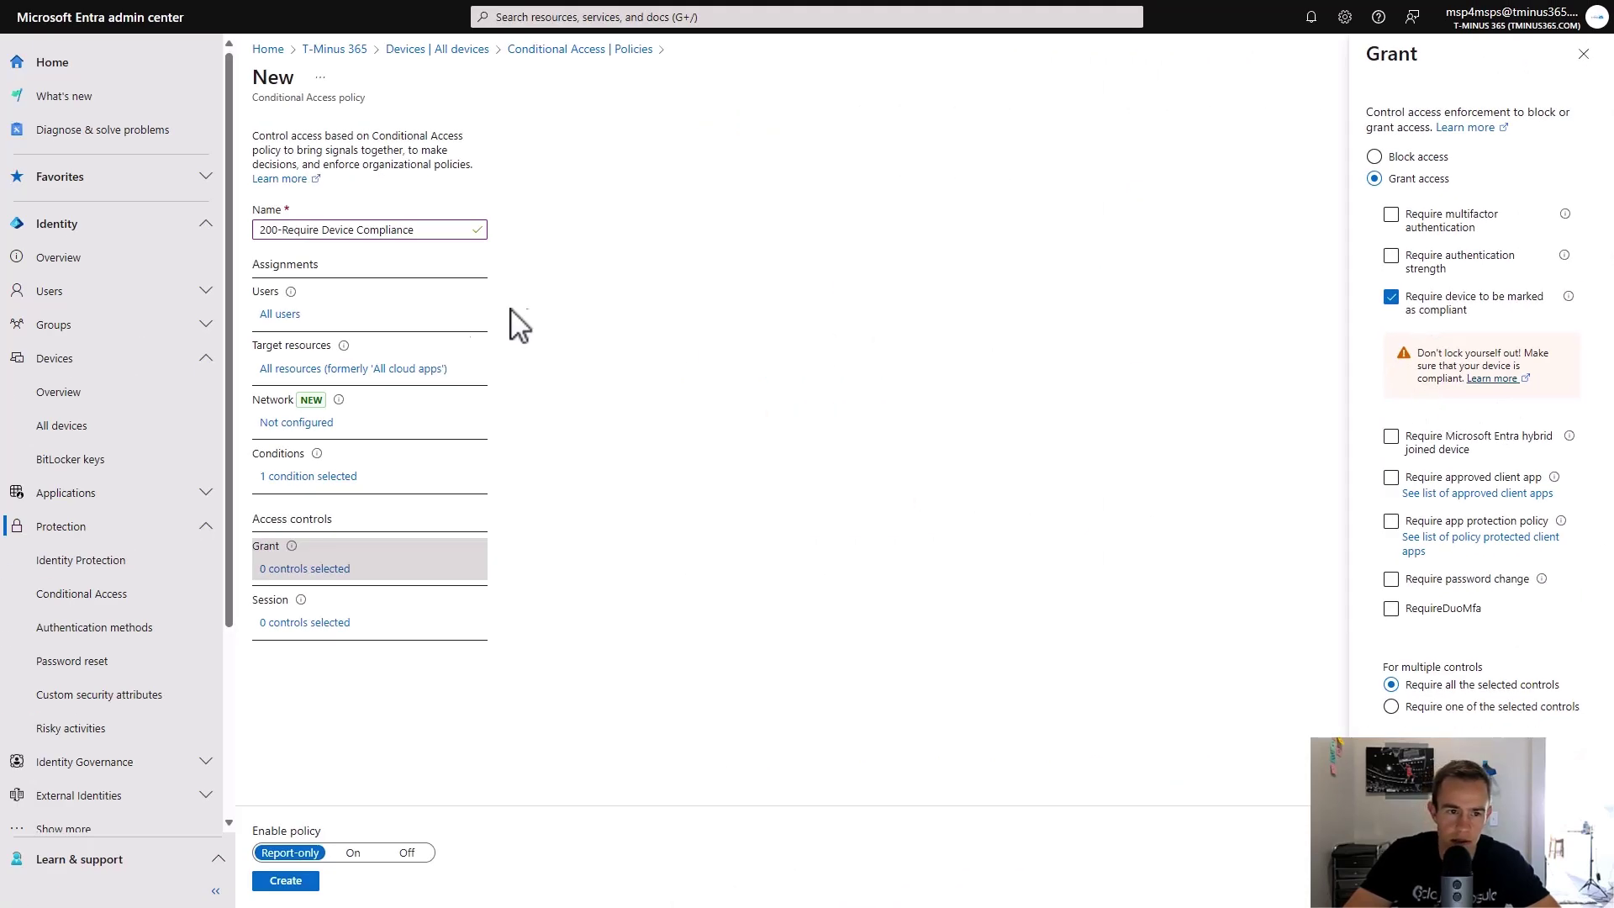
{"action": "left_click_drag", "start_coordinate": [322, 230], "coordinate": [342, 229]}
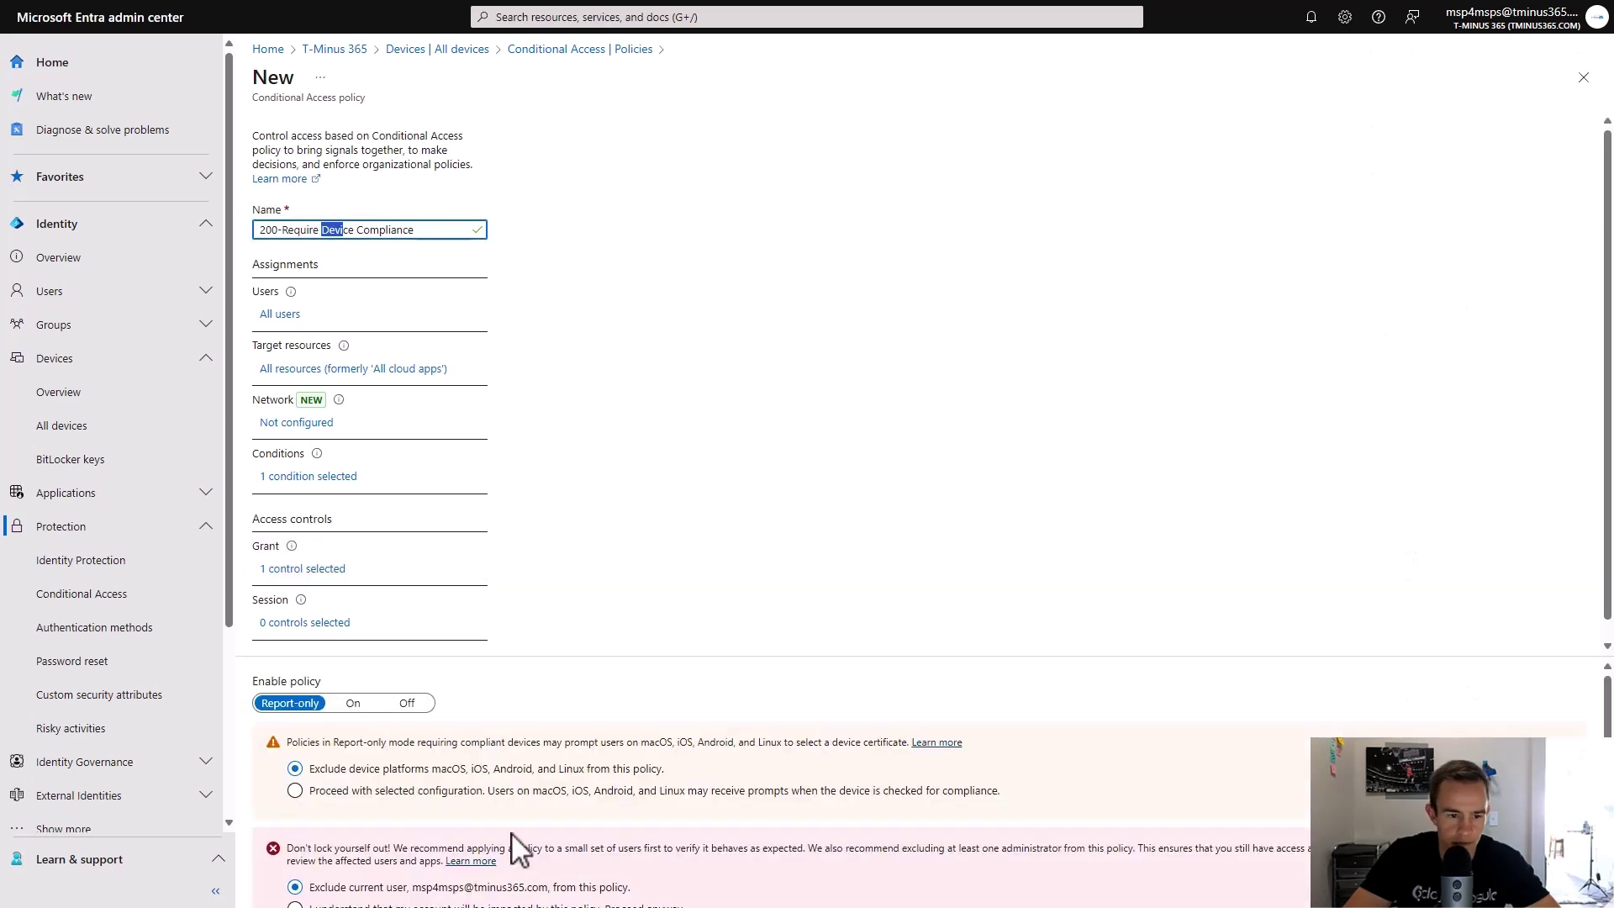
Recheck which platforms the policy's Device platforms condition excludes
{"action": "scroll", "coordinate": [589, 599], "scroll_direction": "down", "scroll_amount": 1}
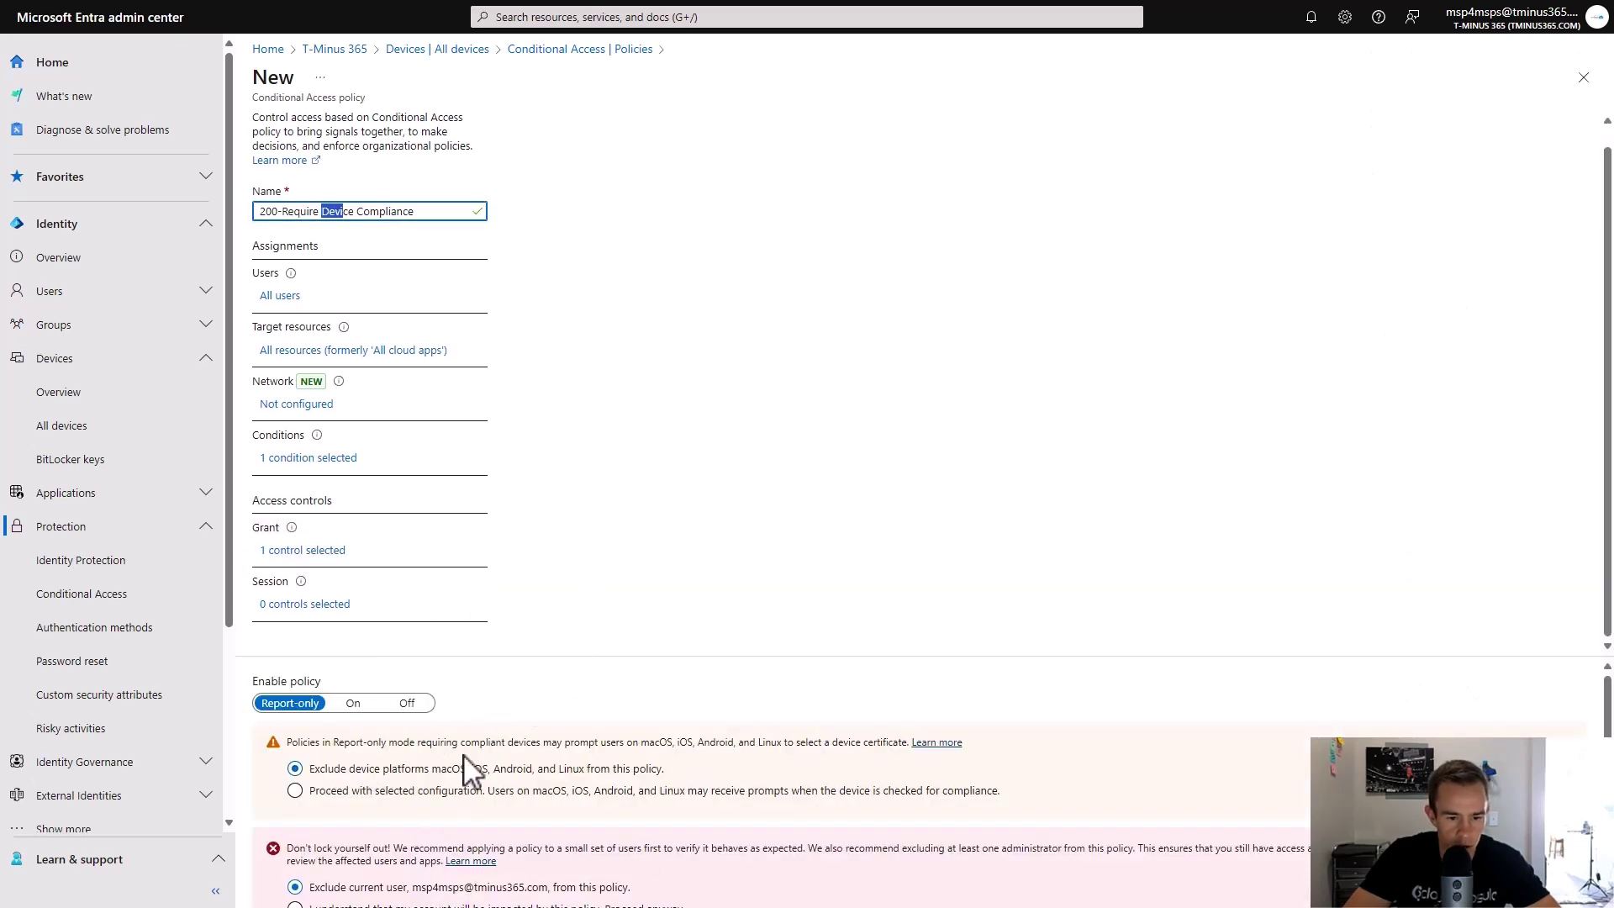
{"action": "left_click", "coordinate": [334, 461]}
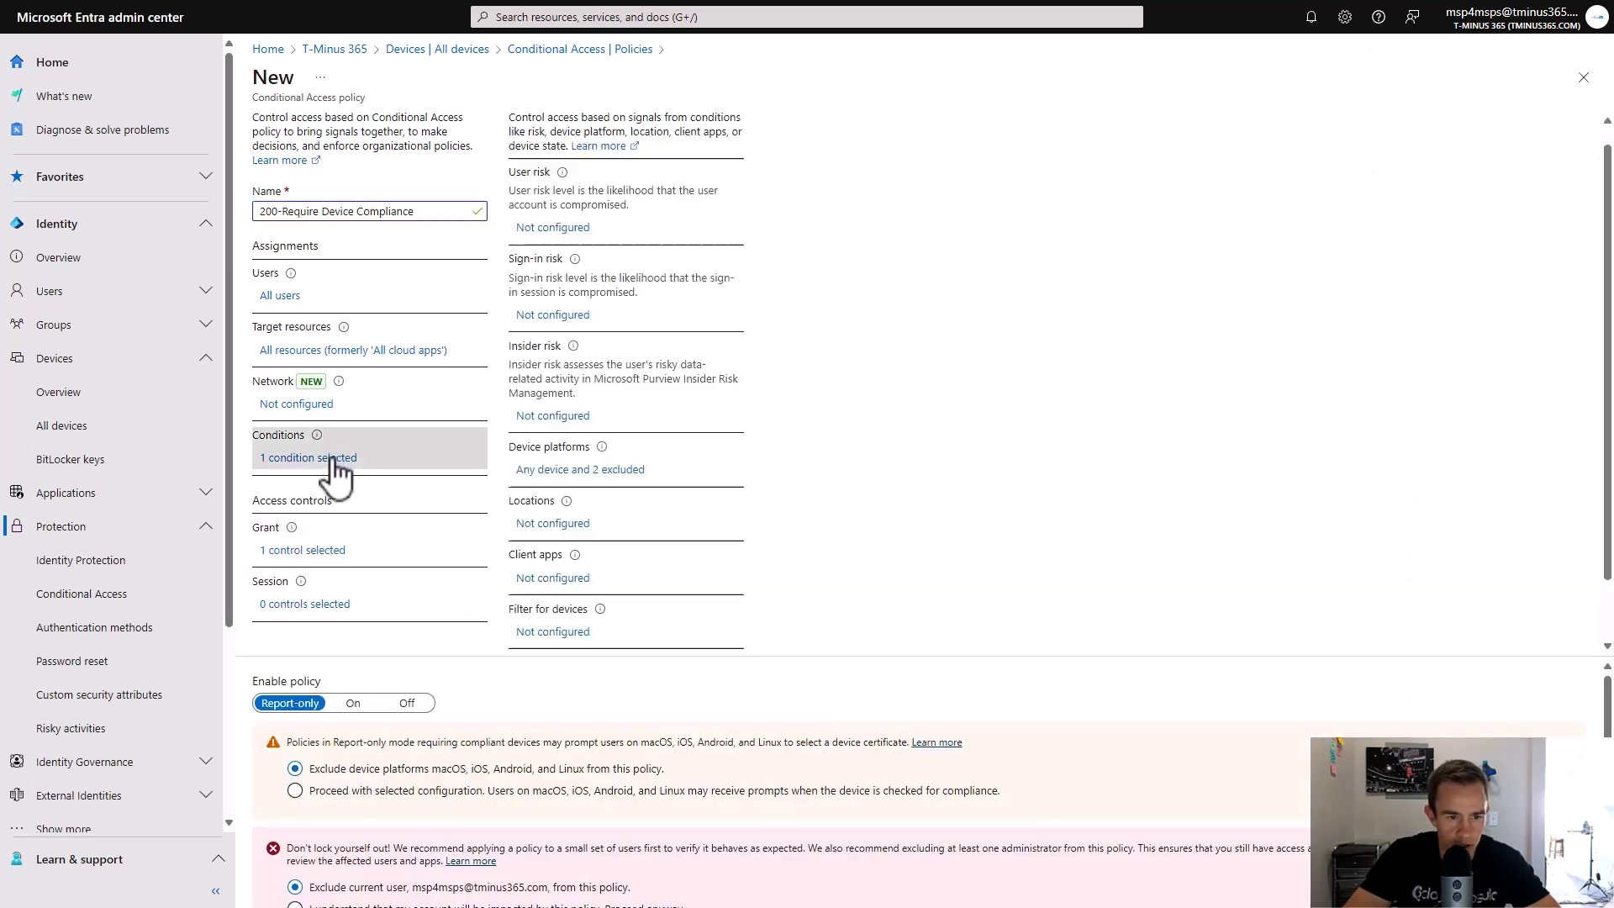
{"action": "left_click", "coordinate": [555, 472]}
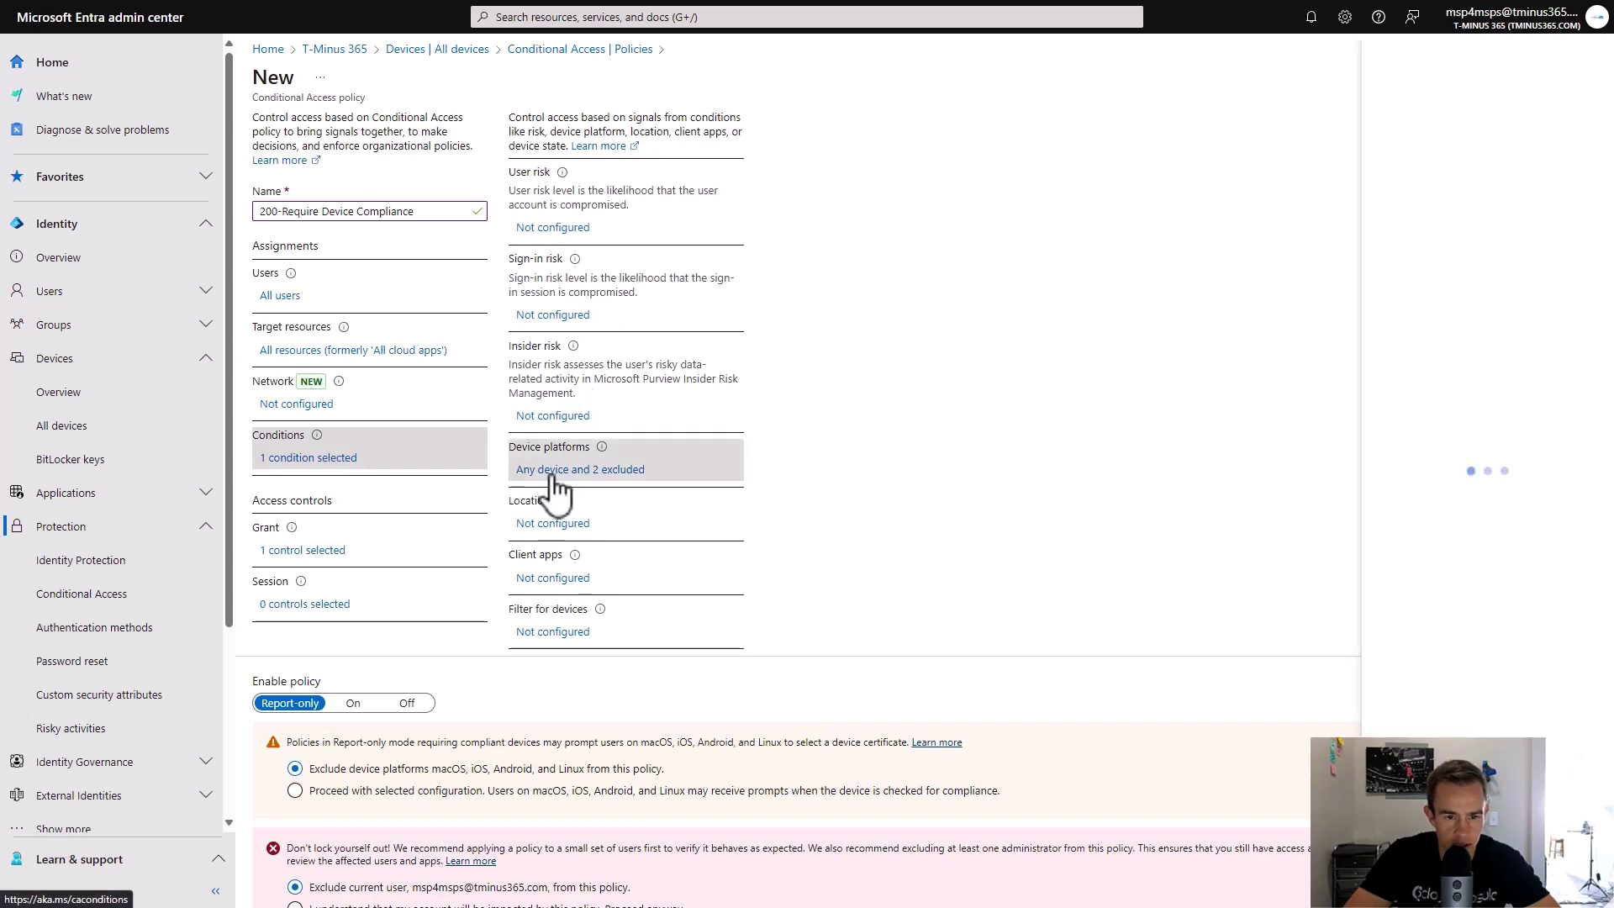
{"action": "left_click", "coordinate": [1443, 232]}
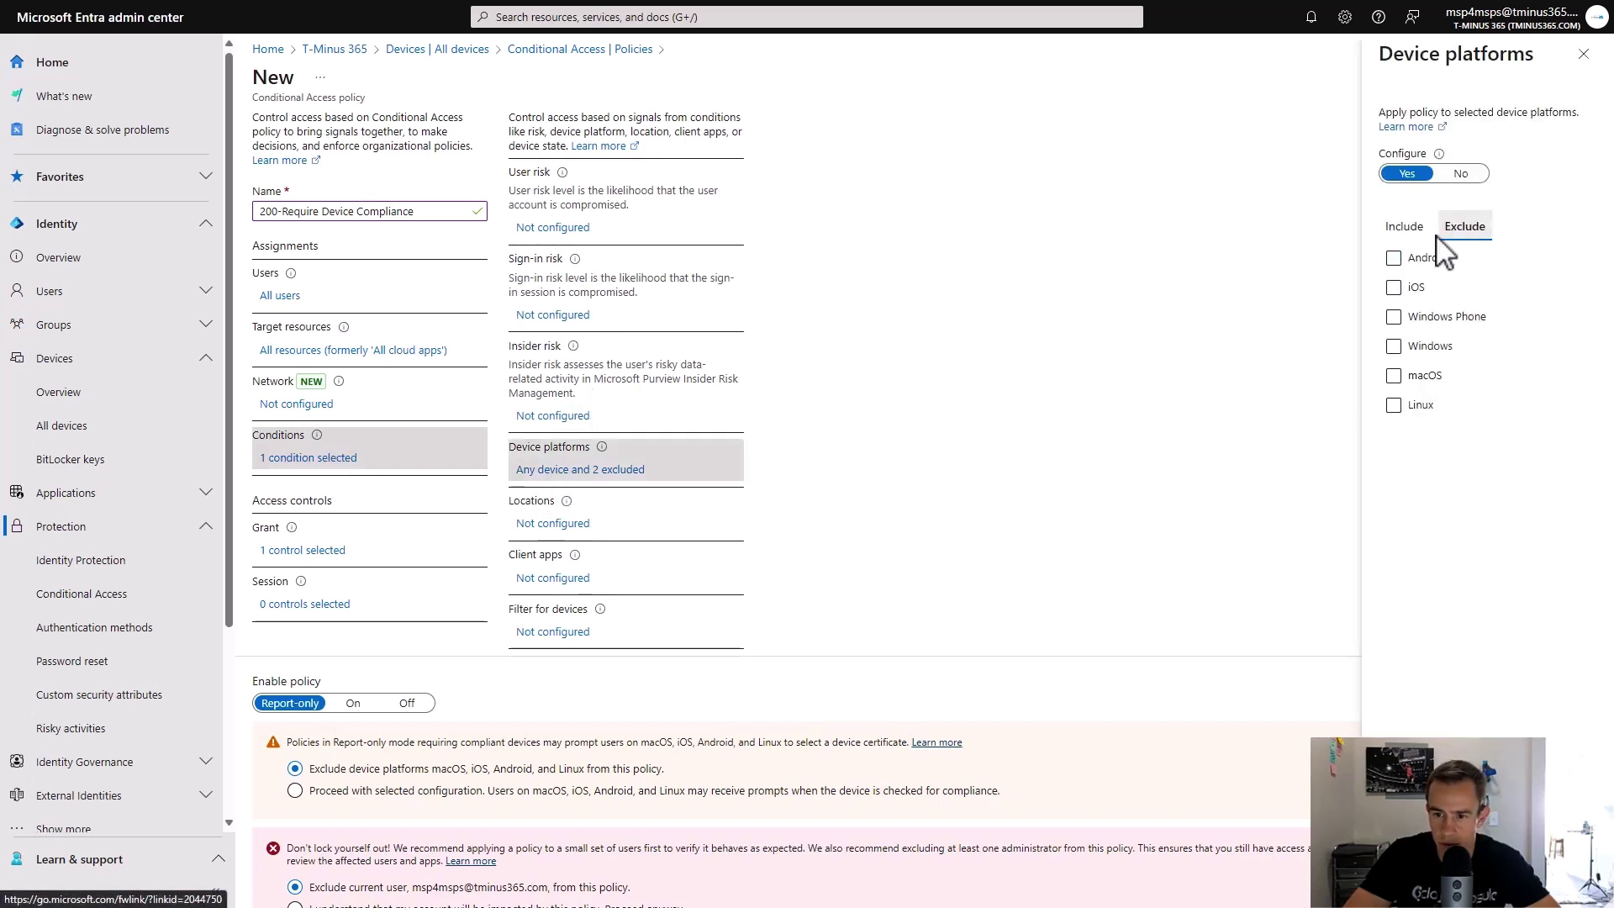
{"action": "left_click", "coordinate": [1584, 55]}
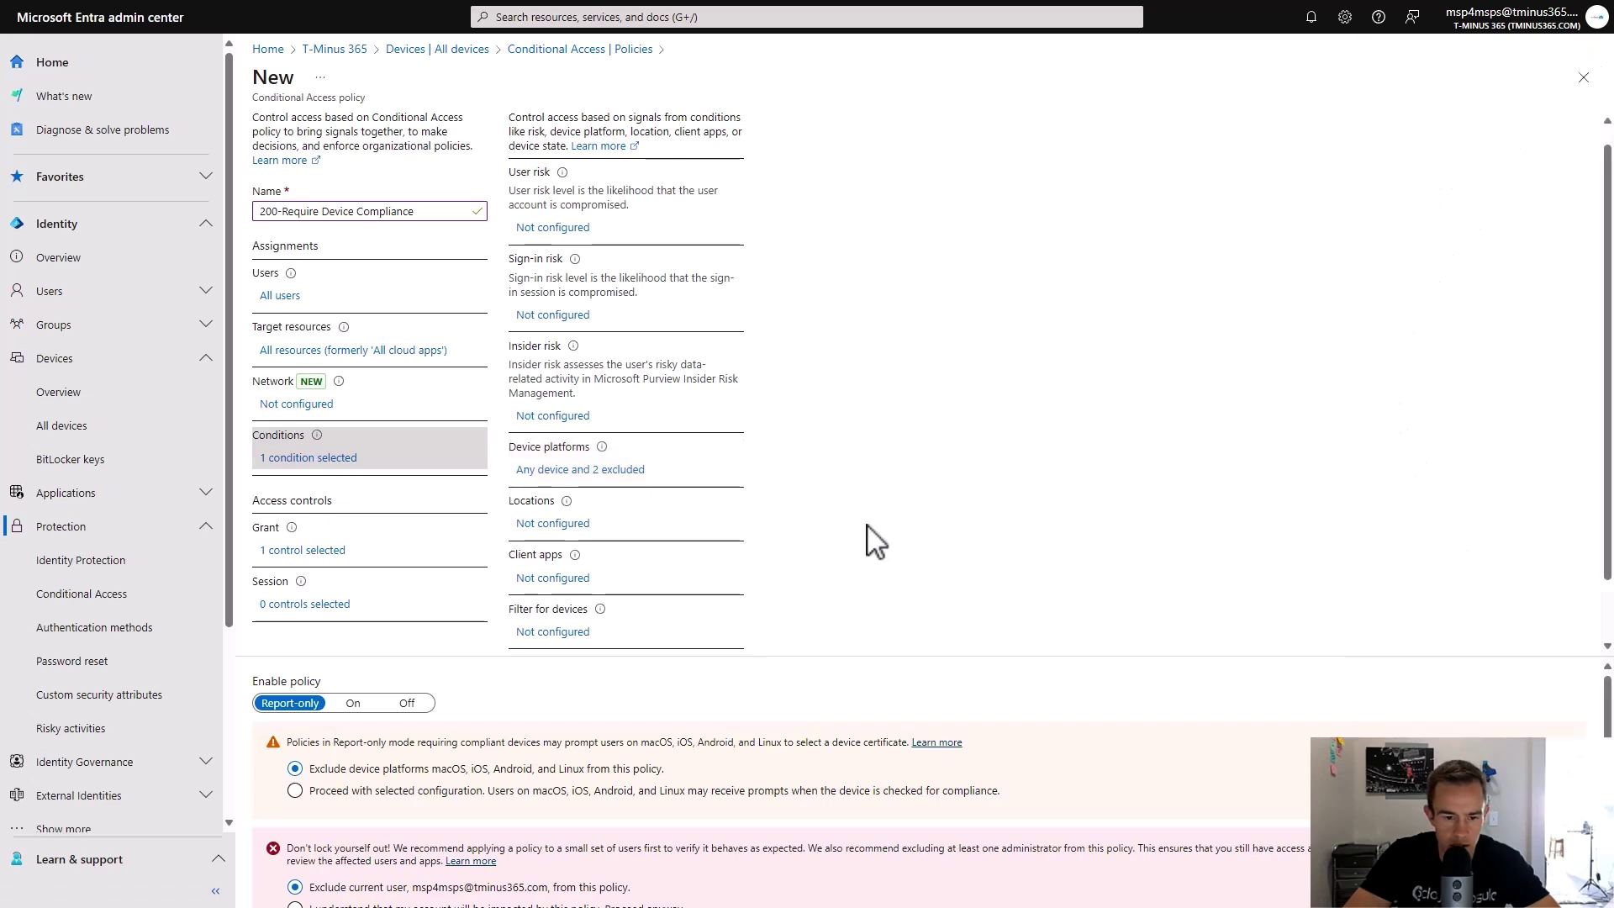
Proceed with the selected configuration instead of excluding macOS, iOS, Android and Linux
{"action": "left_click", "coordinate": [311, 799]}
{"action": "scroll", "coordinate": [546, 798], "scroll_direction": "down", "scroll_amount": 1}
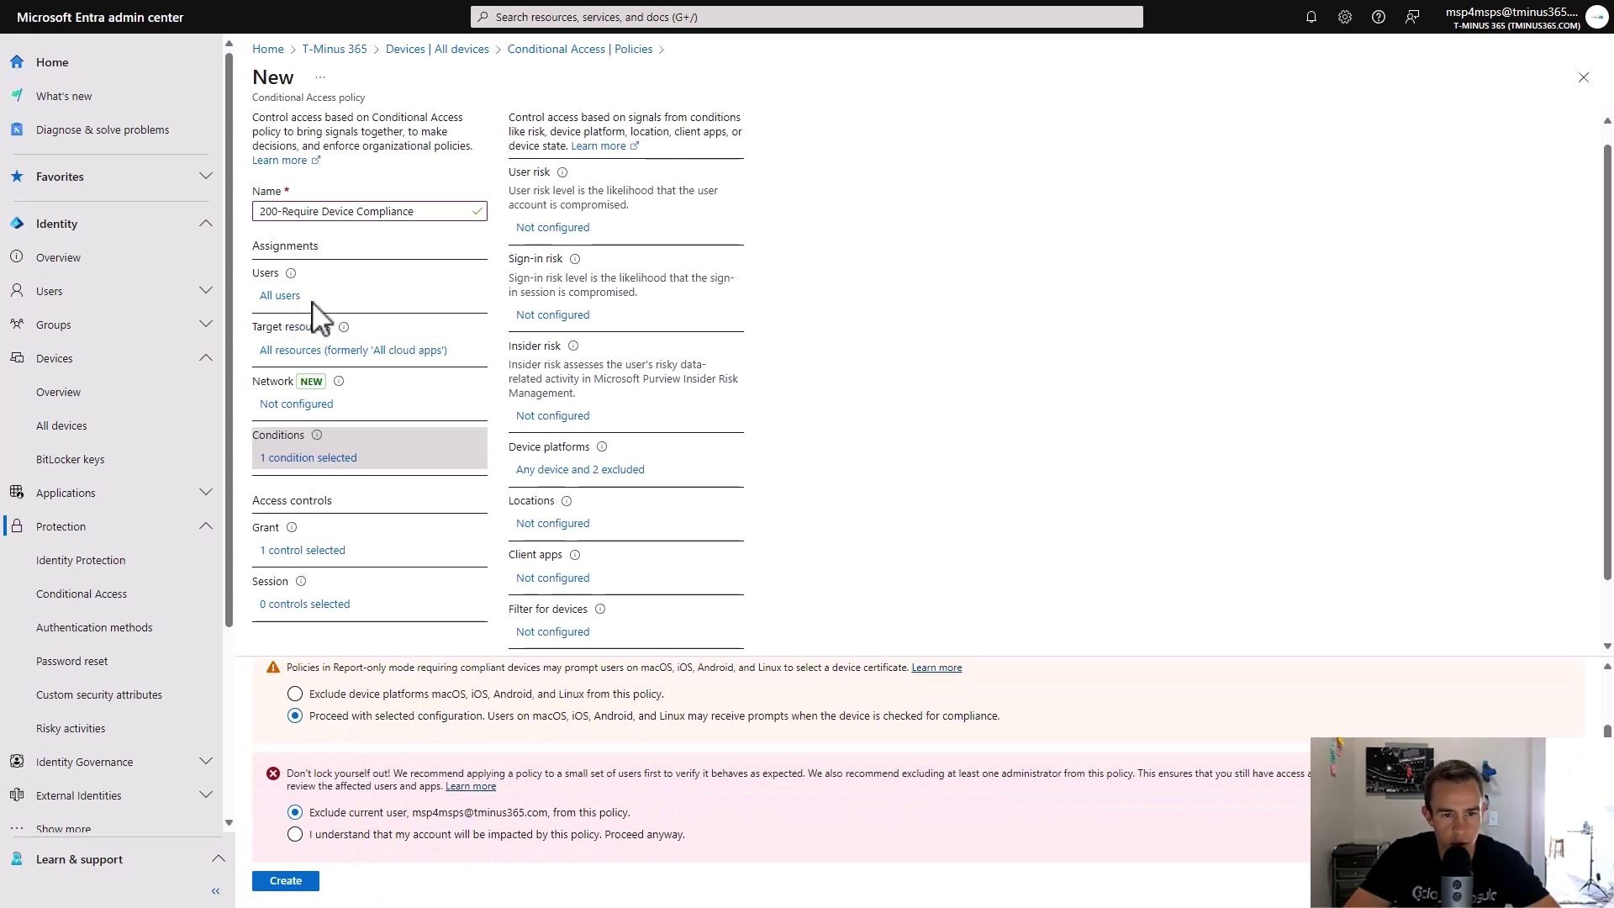
{"action": "scroll", "coordinate": [548, 454], "scroll_direction": "up", "scroll_amount": 1}
{"action": "scroll", "coordinate": [555, 473], "scroll_direction": "down", "scroll_amount": 1}
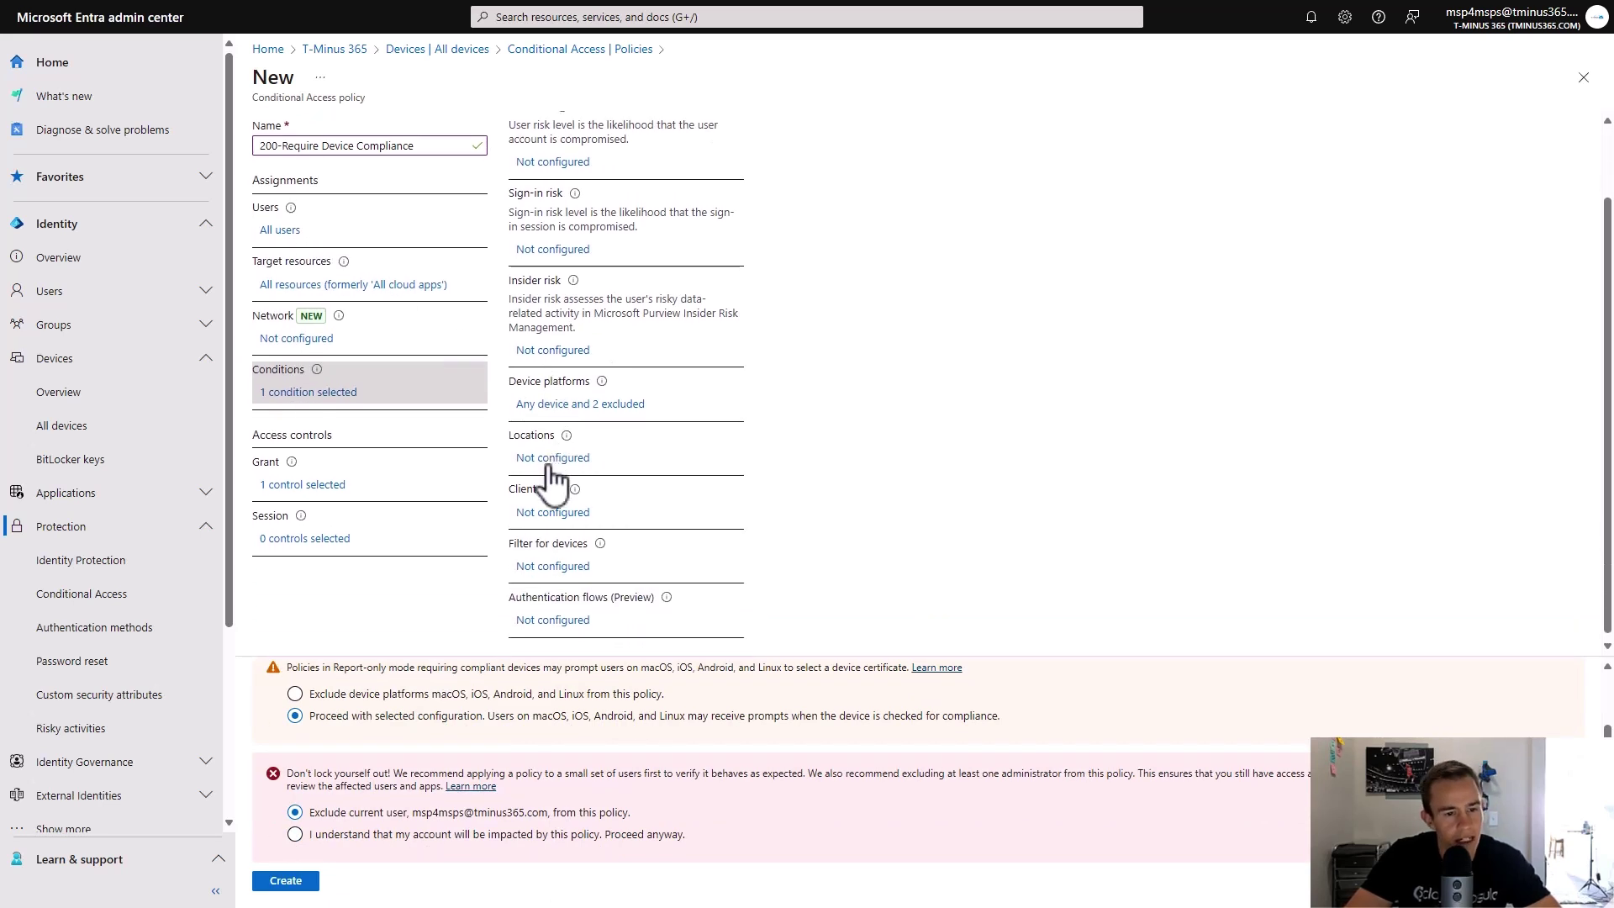